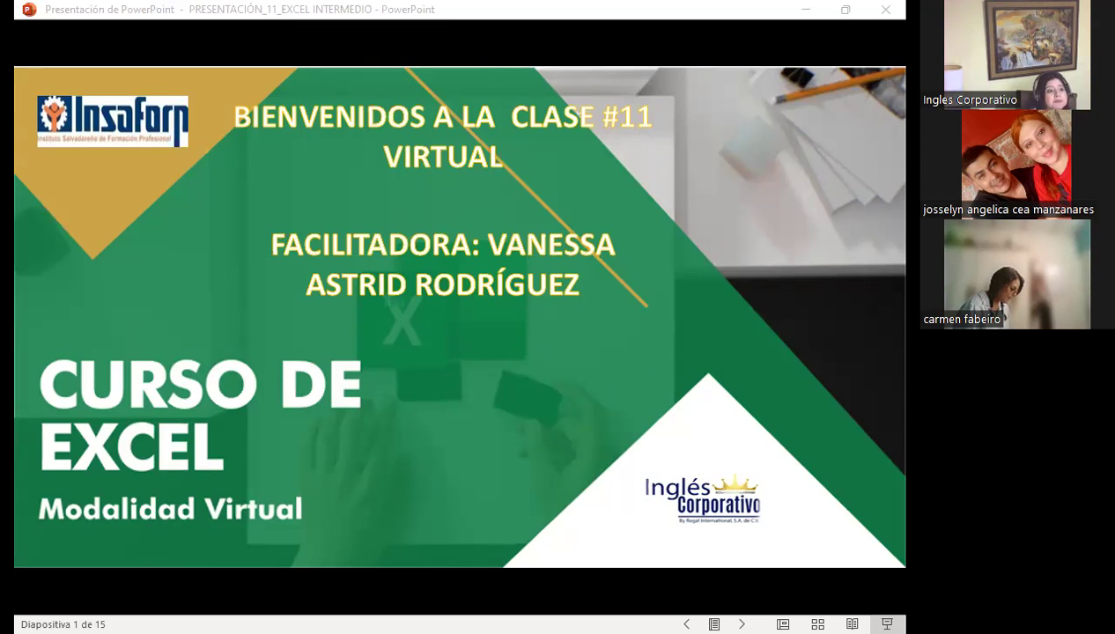
Step: Switch from the Excel Intermedio slideshow to the Firefox course outline page
{"action": "key", "text": "alt+Tab"}
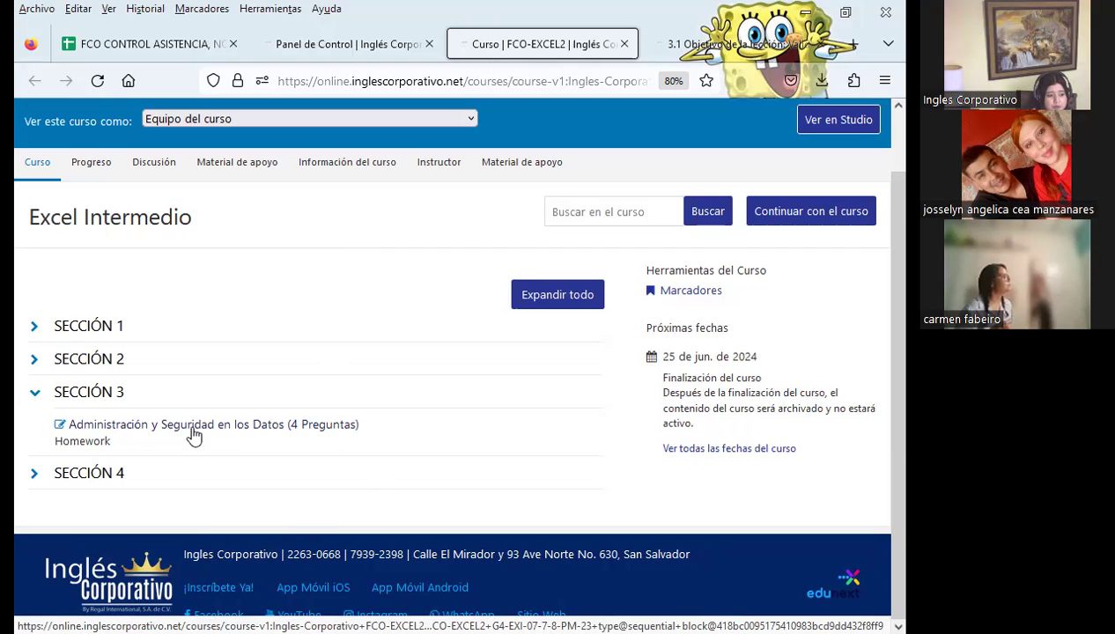
Step: Bring up the '3.1 Objetivo de la lección: Validación de datos' page from Sección 3
{"action": "left_click", "coordinate": [685, 42]}
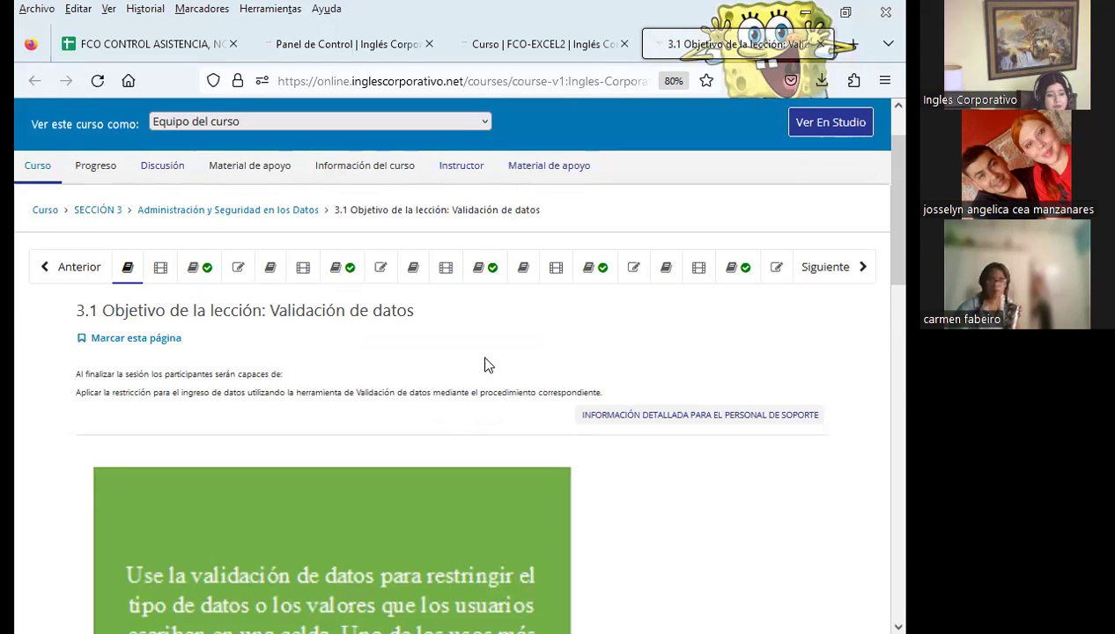
{"action": "scroll", "coordinate": [489, 364], "scroll_direction": "down", "scroll_amount": 2}
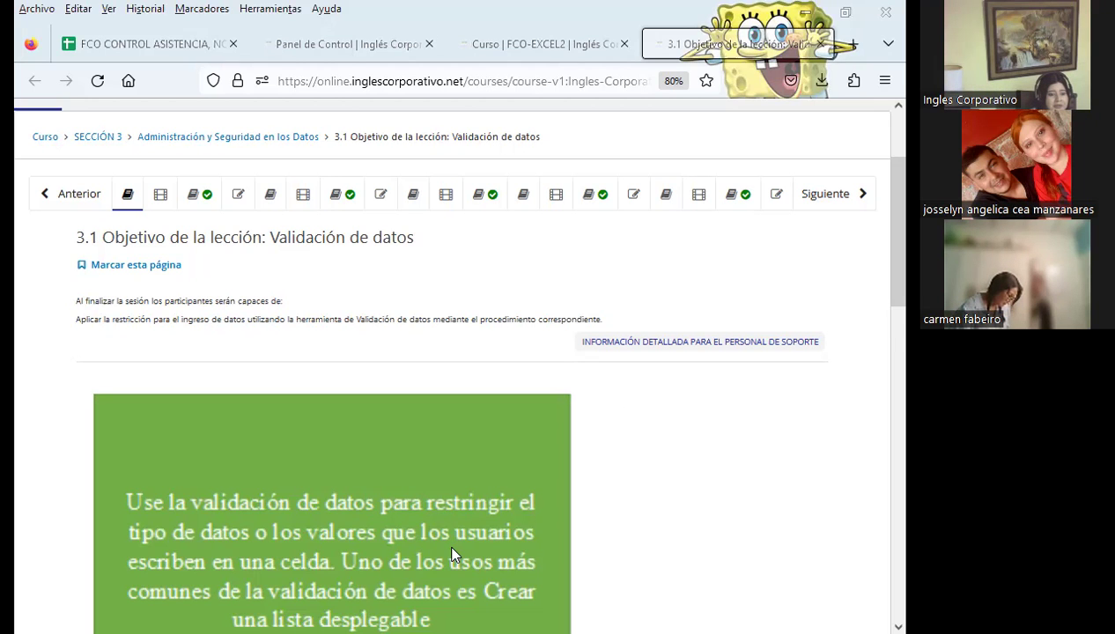
Step: Return to the PowerPoint slideshow on its welcome title slide, 1 of 15
{"action": "key", "text": "alt+Tab"}
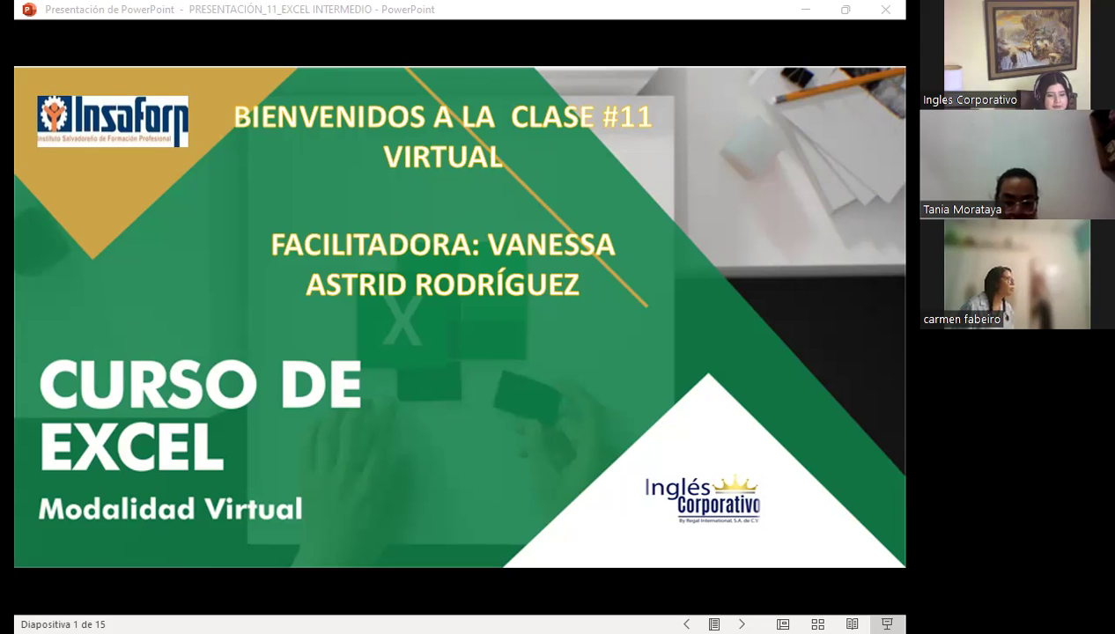
Step: Advance the slideshow to slide 3 of 15, the AGENDA with five session items
{"action": "left_click", "coordinate": [554, 417]}
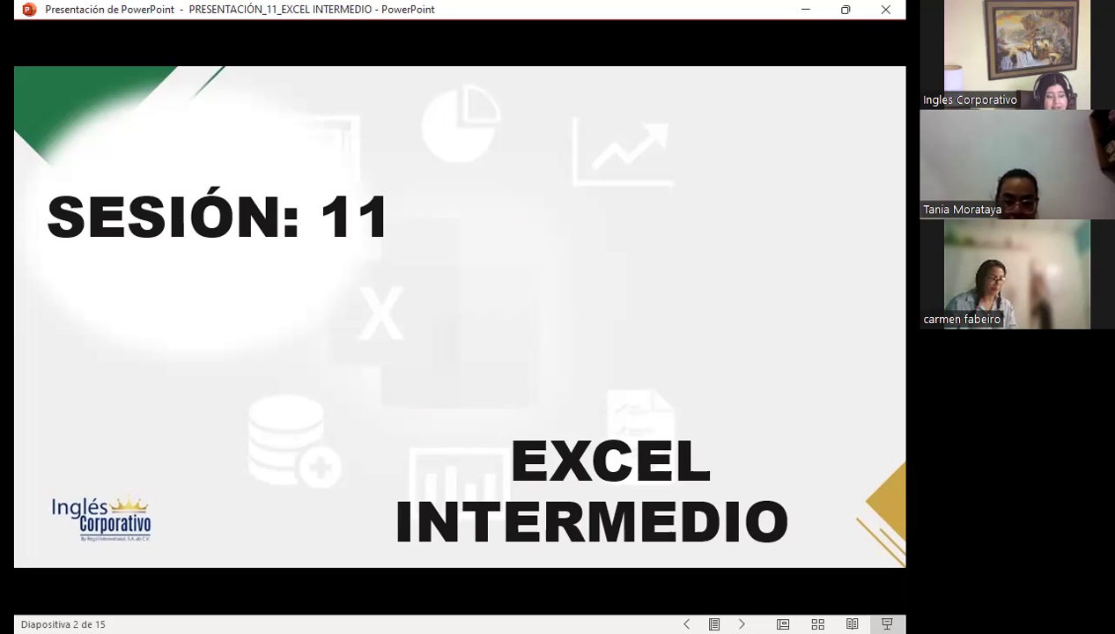
{"action": "key", "text": "Right"}
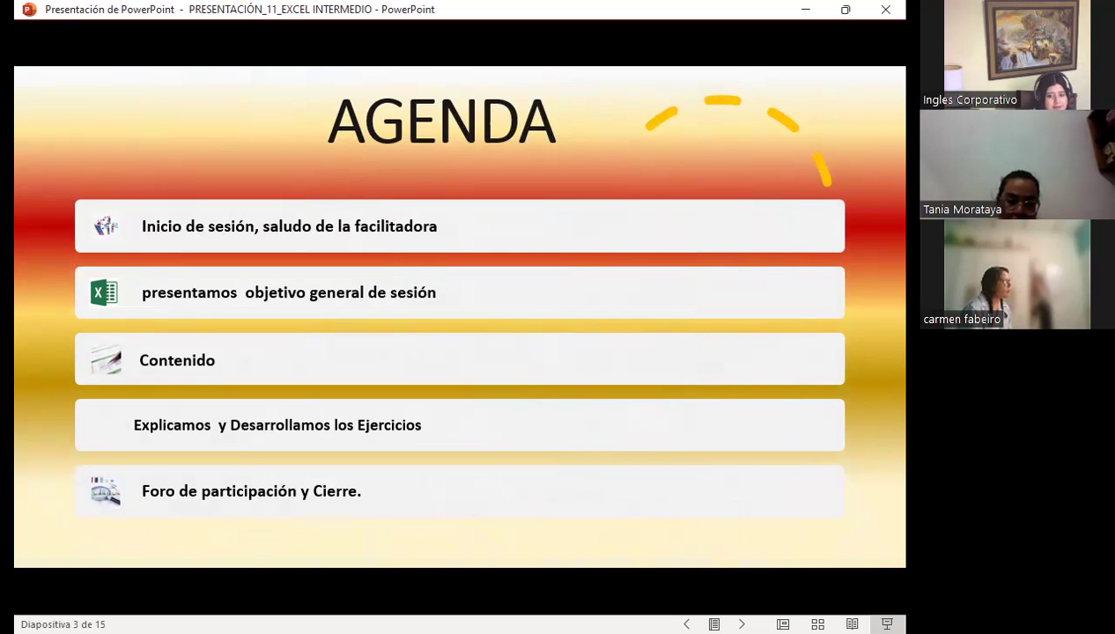
Step: Advance to slide 4 of 15, the general objective on data validation lists
{"action": "key", "text": "Right"}
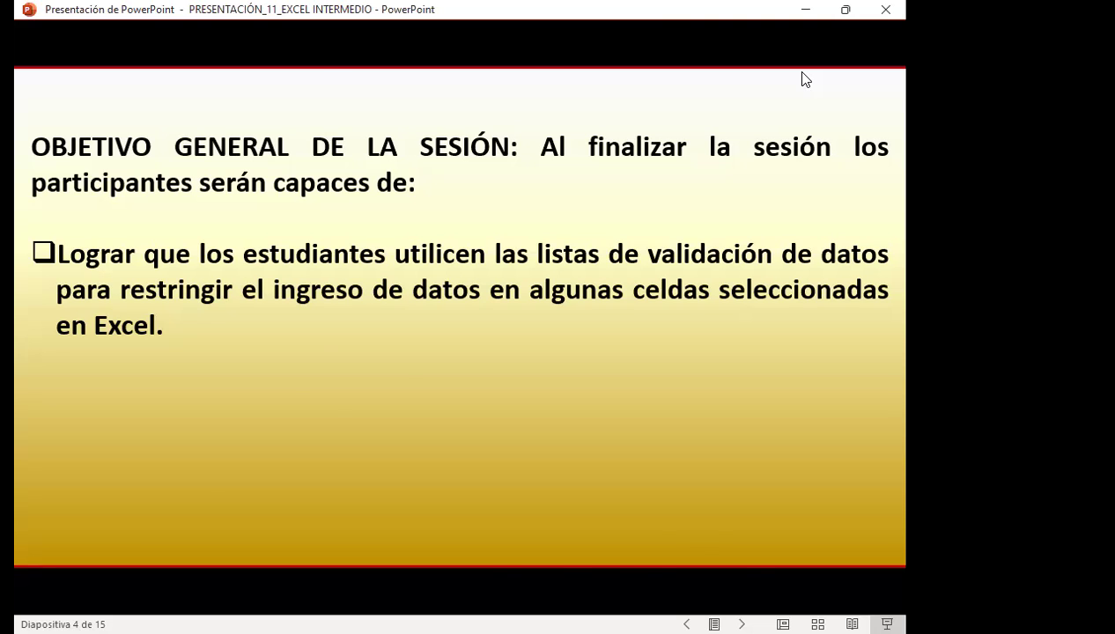
Step: Advance past slide 5, the Validación de Datos image, to slide 6's definition
{"action": "left_click", "coordinate": [805, 79]}
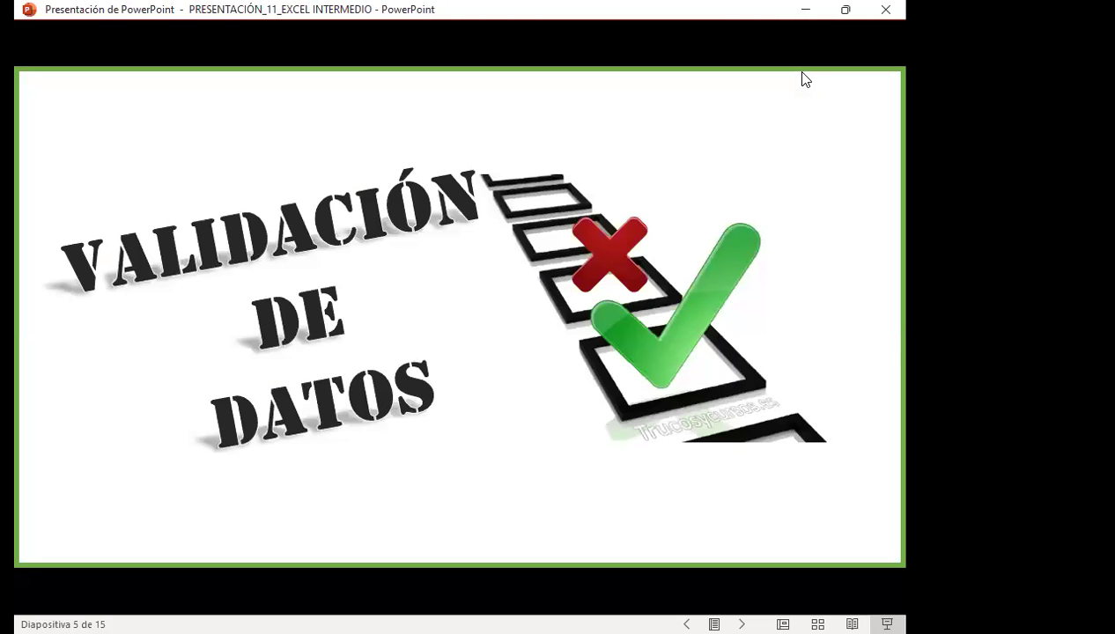
{"action": "left_click", "coordinate": [805, 79]}
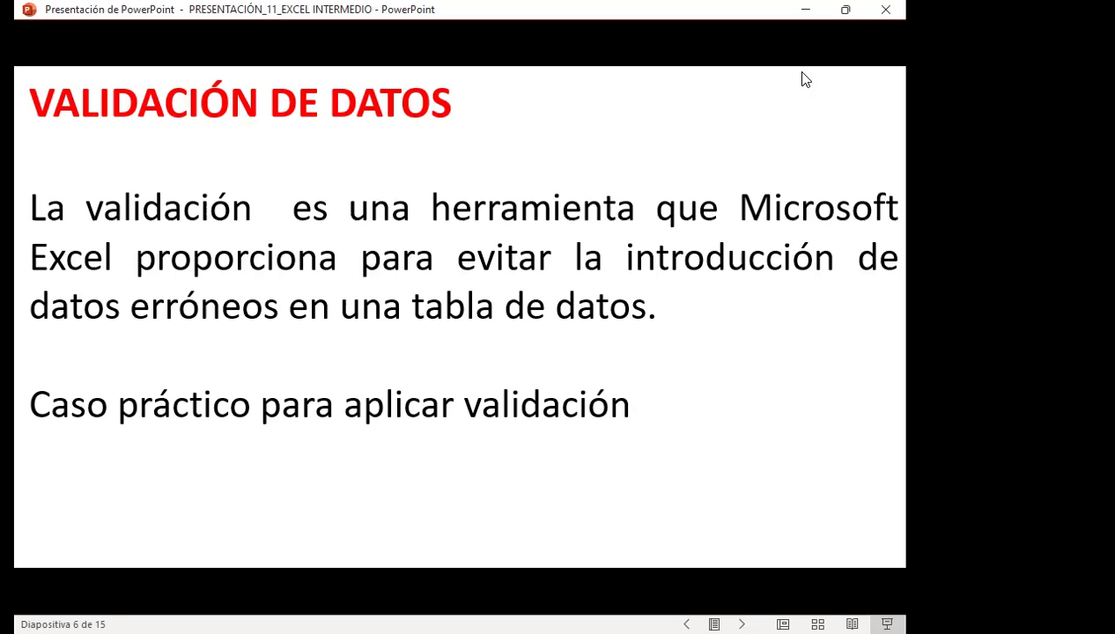
Step: Advance to slide 7 listing steps 3–5 and the window's three tabs
{"action": "left_click", "coordinate": [801, 79]}
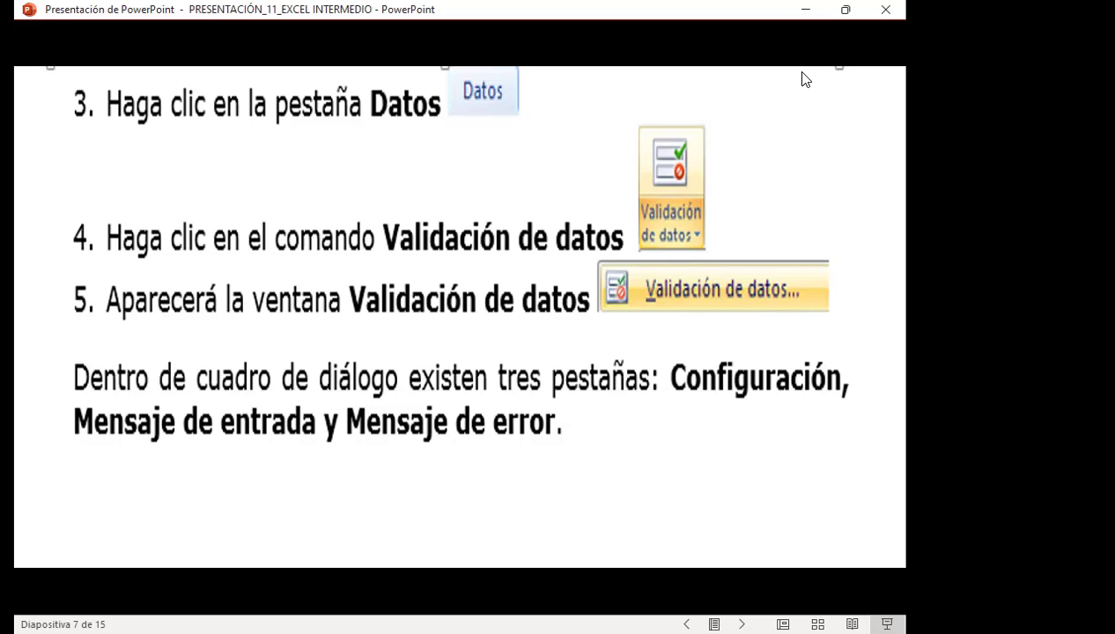
Step: Advance to slide 8, the blue VALIDACION DE DATOS definition slide
{"action": "left_click", "coordinate": [804, 79]}
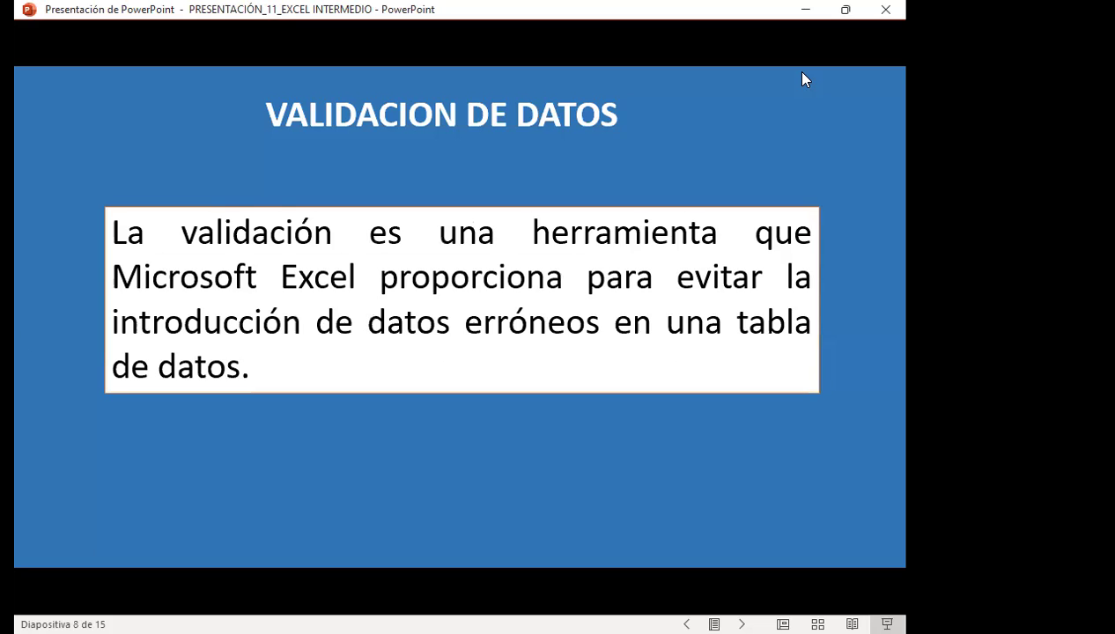
Step: Advance past slide 9, PROCEDIMIENTO, to slide 10 on the Mensaje de entrada tab
{"action": "left_click", "coordinate": [804, 79]}
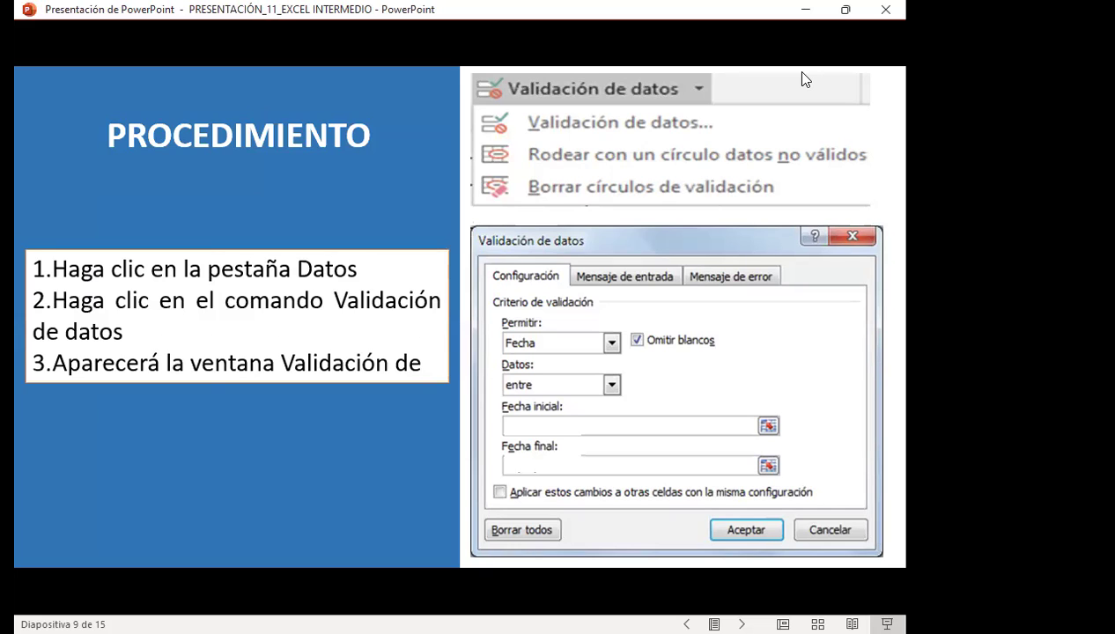
{"action": "left_click", "coordinate": [804, 79]}
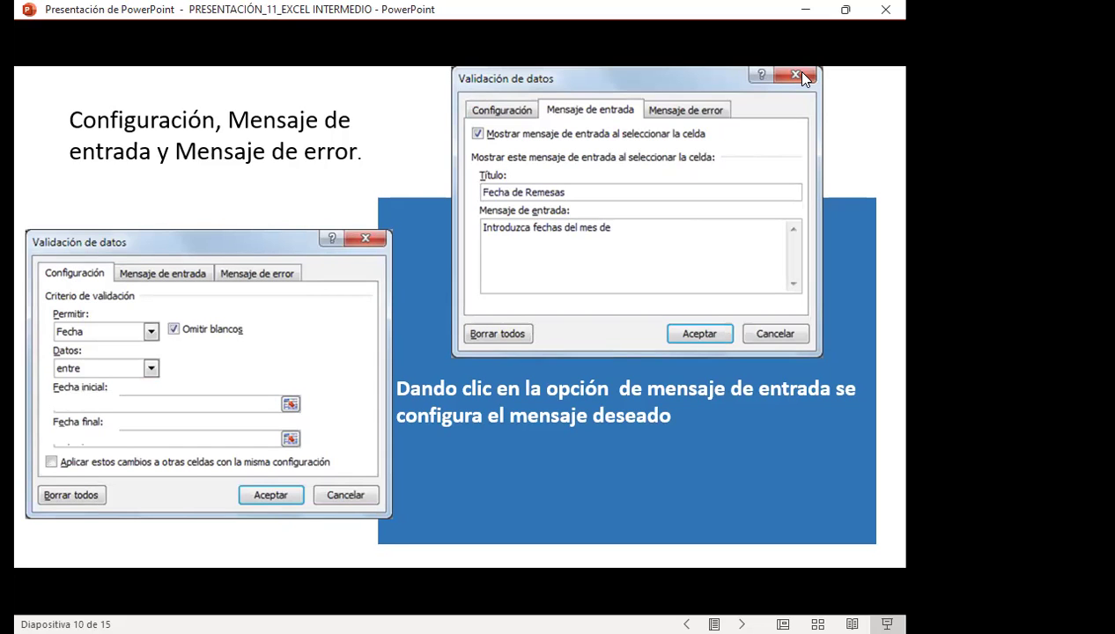
Step: Advance to slide 11, 'Tipos de errores', on error alert types
{"action": "left_click", "coordinate": [802, 79]}
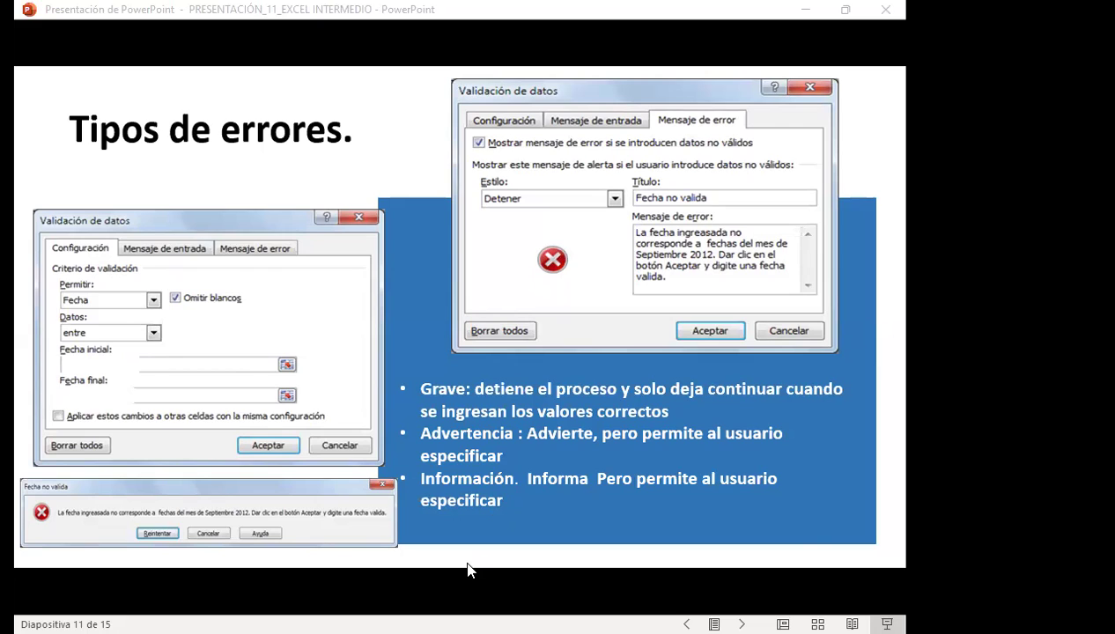
Step: Switch from the PowerPoint slideshow to the Excel LONGITUD DE TEXTO O CARACTERES sheet
{"action": "key", "text": "alt+Tab"}
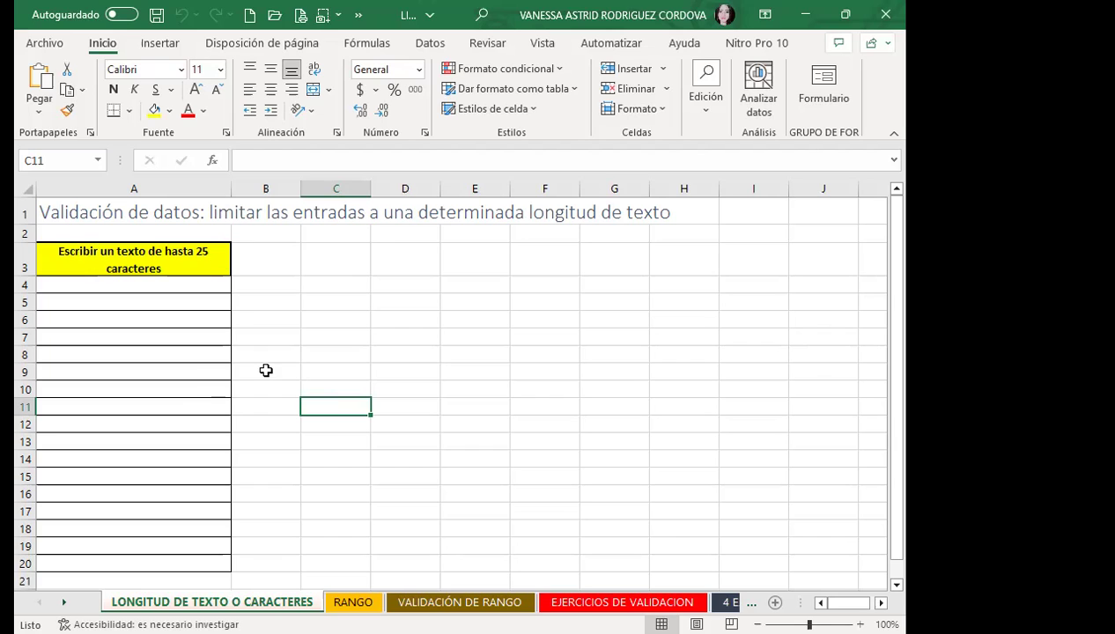
Step: Select the empty entry cells A4:A20 and bring up the Datos ribbon commands
{"action": "left_click", "coordinate": [188, 388]}
{"action": "mouse_move", "coordinate": [170, 284]}
{"action": "left_mouse_down"}
{"action": "mouse_move", "coordinate": [183, 440]}
{"action": "mouse_move", "coordinate": [210, 81]}
{"action": "mouse_move", "coordinate": [200, 235]}
{"action": "left_mouse_up"}
{"action": "scroll", "coordinate": [199, 319], "scroll_direction": "up", "scroll_amount": 6}
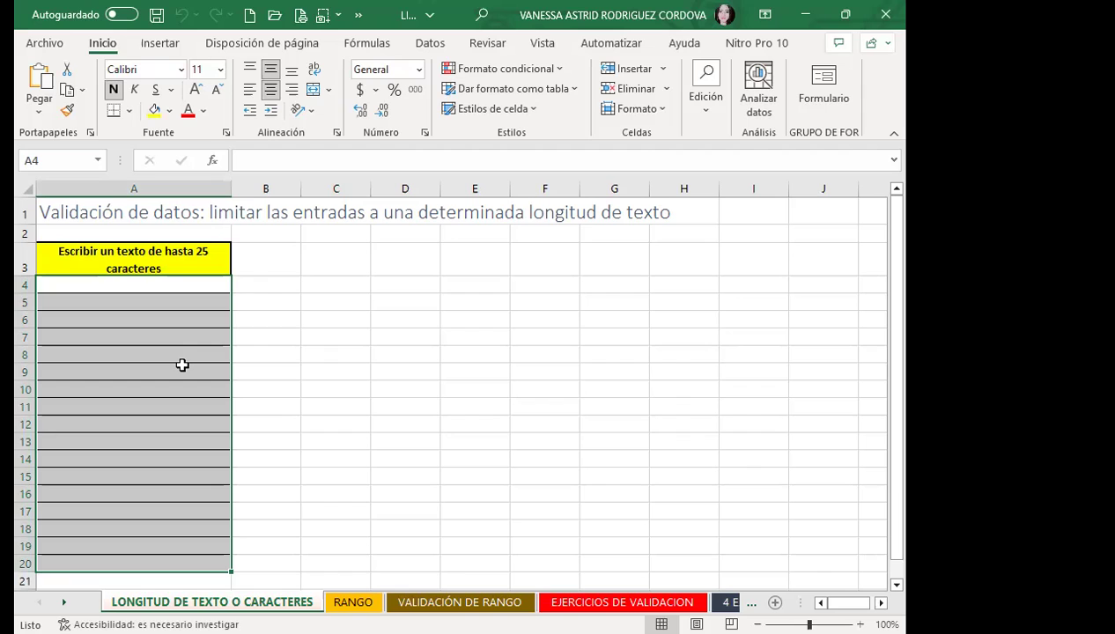
{"action": "scroll", "coordinate": [182, 295], "scroll_direction": "down", "scroll_amount": 2}
{"action": "scroll", "coordinate": [164, 281], "scroll_direction": "up", "scroll_amount": 2}
{"action": "left_click", "coordinate": [430, 42]}
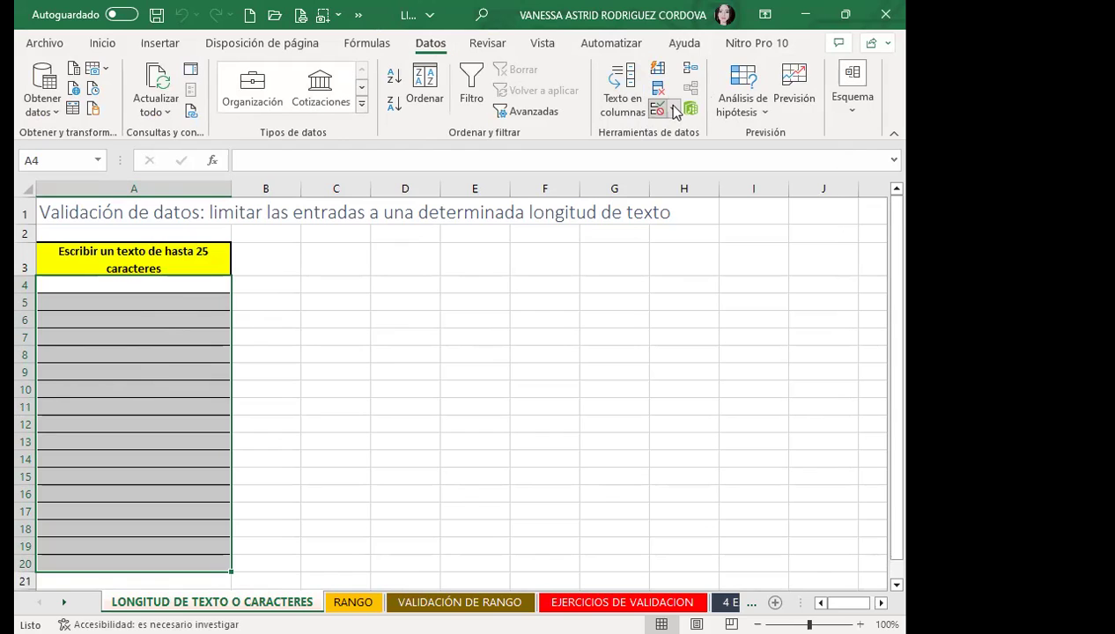
Step: Open Validación de datos for A4:A20, showing the existing Longitud del texto ≤ 8 rule
{"action": "left_click", "coordinate": [675, 108]}
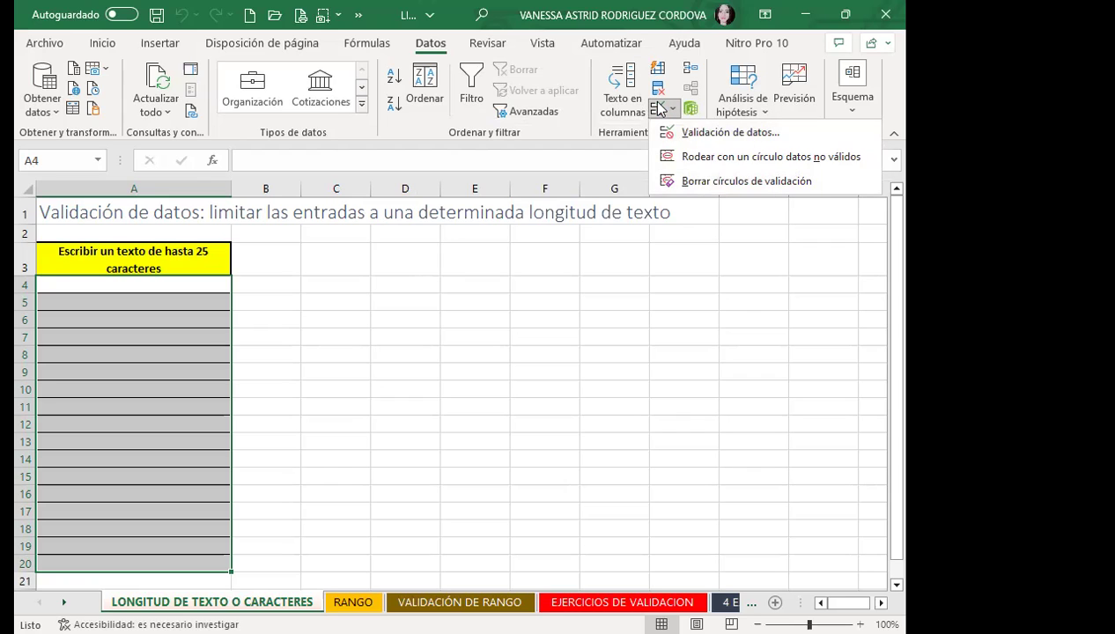
{"action": "left_click", "coordinate": [724, 132]}
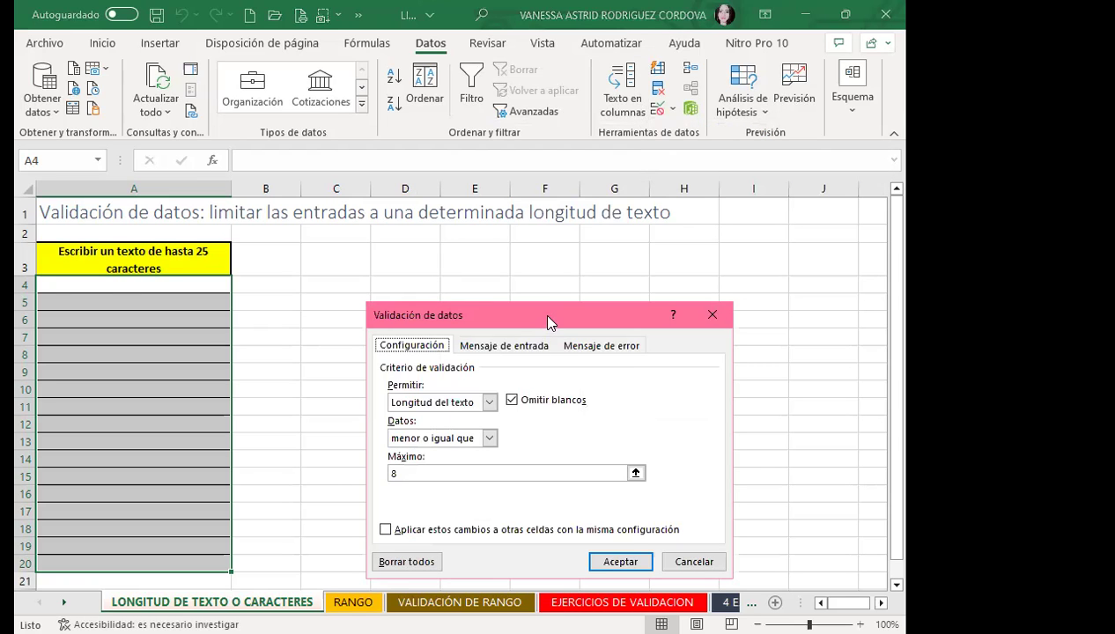
{"action": "left_click_drag", "start_coordinate": [547, 319], "coordinate": [562, 237]}
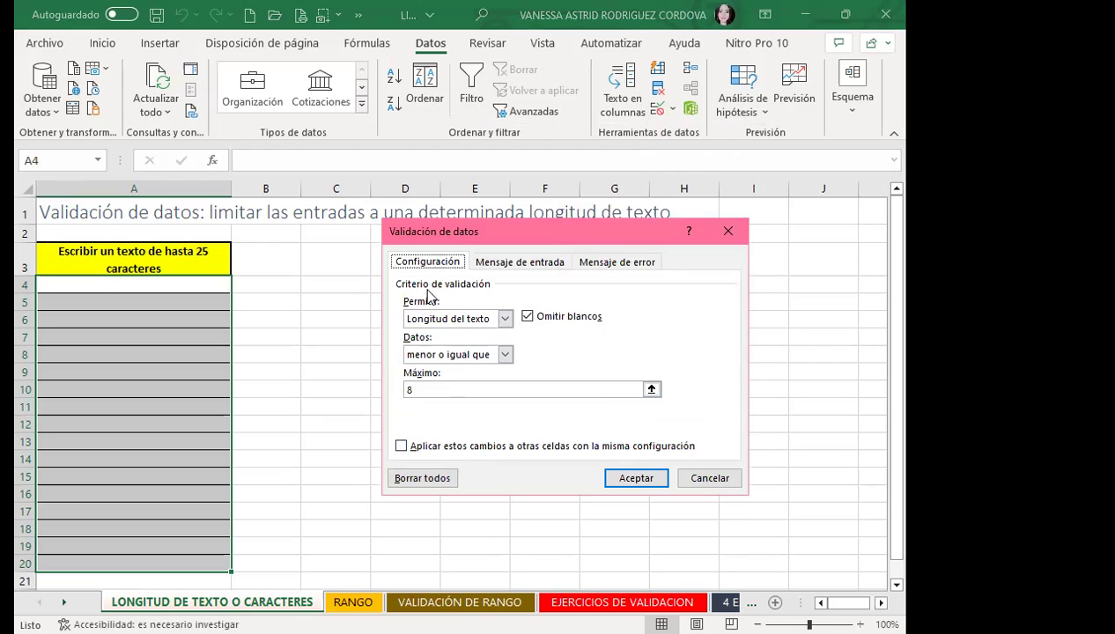
Step: Clear the old validation rule and set Permitir to Longitud del texto
{"action": "left_click", "coordinate": [426, 479]}
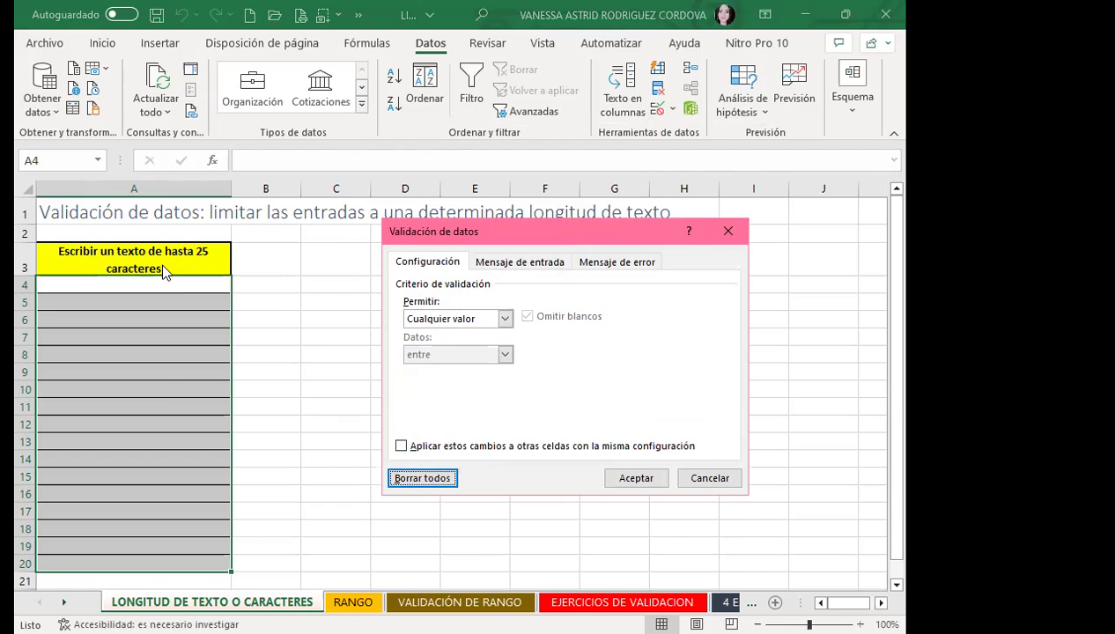
{"action": "left_click", "coordinate": [505, 320]}
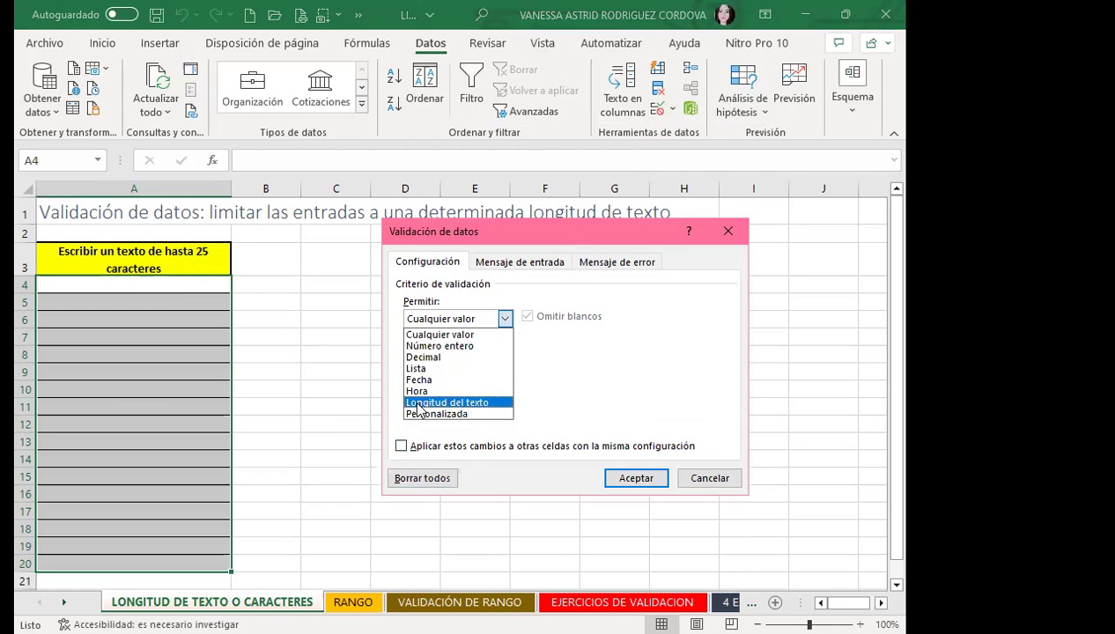
{"action": "left_click", "coordinate": [420, 404]}
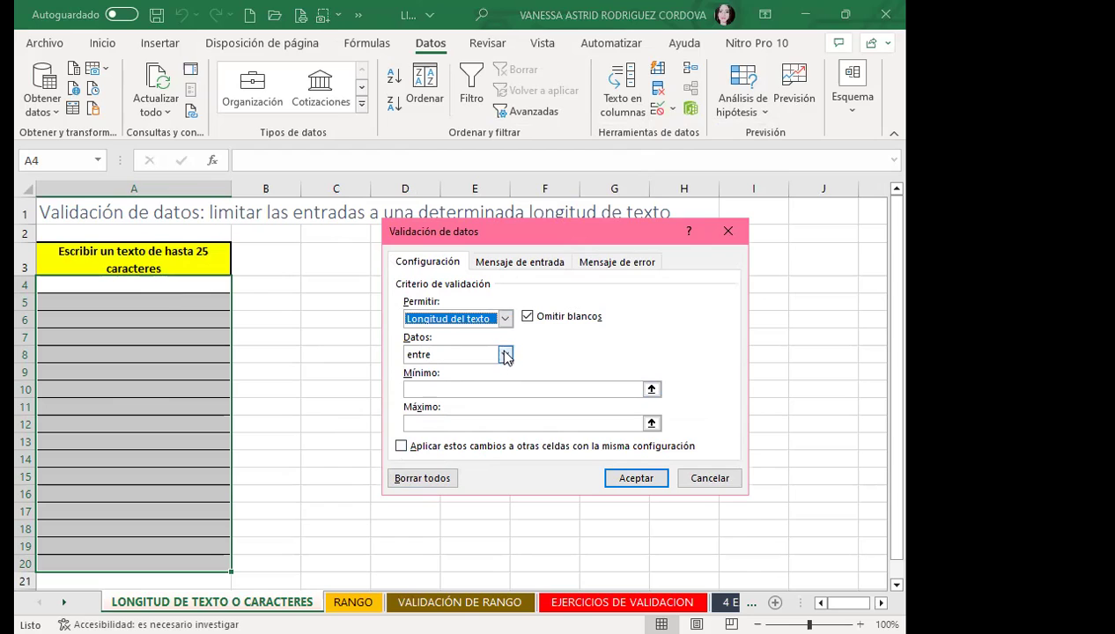
{"action": "left_click", "coordinate": [506, 354]}
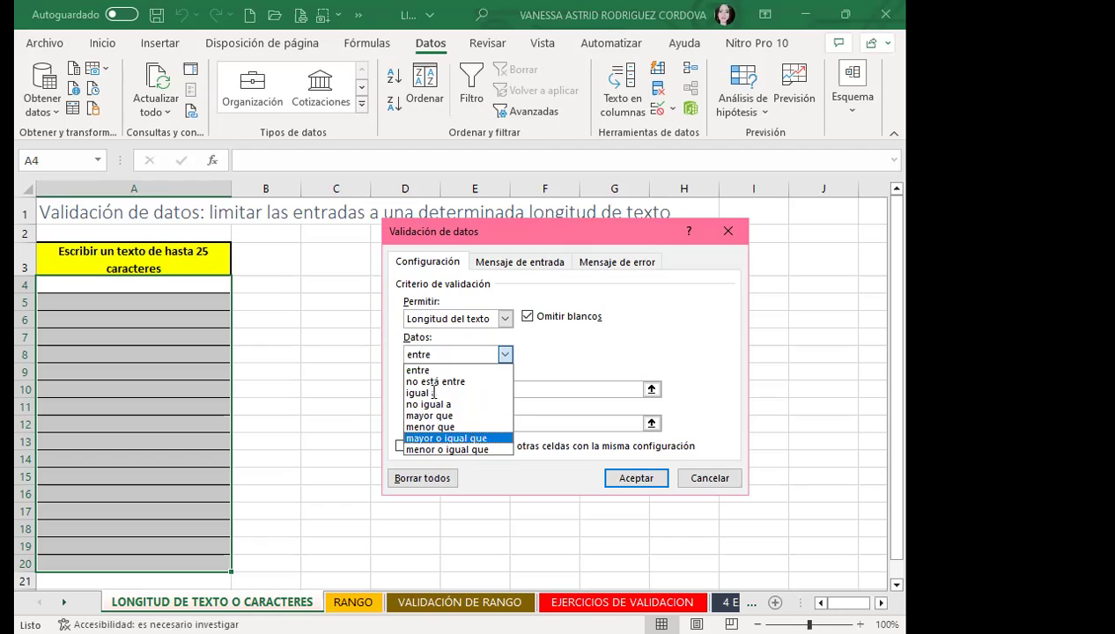
Step: Set the text-length comparison to mayor o igual que with Mínimo 25
{"action": "left_click", "coordinate": [446, 438]}
{"action": "left_click", "coordinate": [436, 388]}
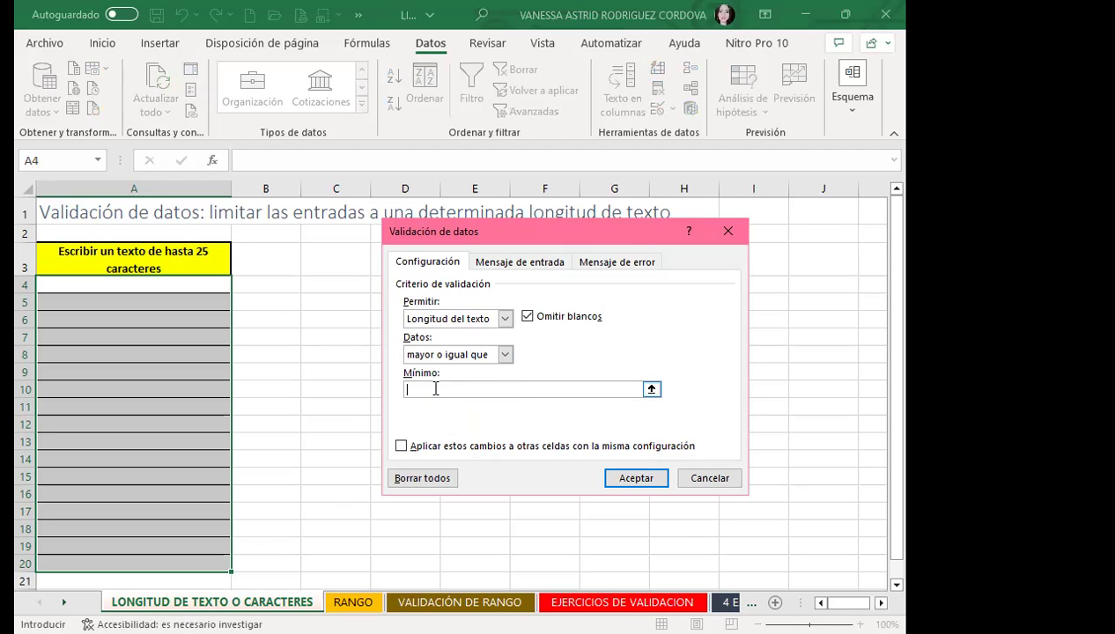
{"action": "type", "text": "25"}
Step: Set the error alert to Alto, title INFORMACIÓN, message 'EL NÚMERO DE LONGITUD ES DE 25 CARACTERES'
{"action": "left_click", "coordinate": [521, 263]}
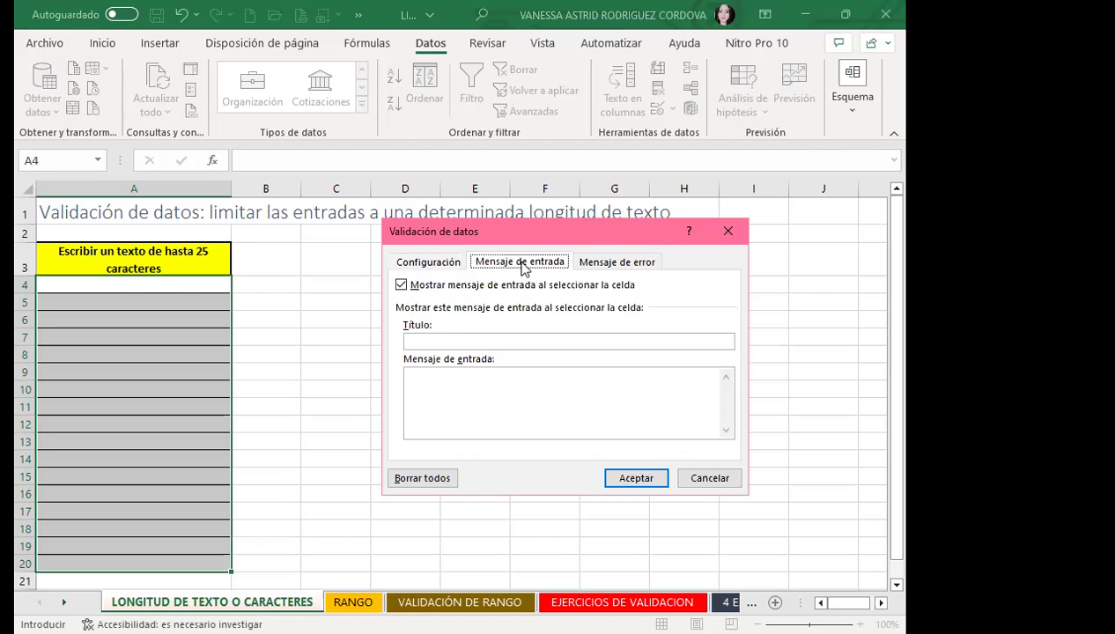
{"action": "left_click", "coordinate": [614, 264]}
{"action": "left_click", "coordinate": [565, 343]}
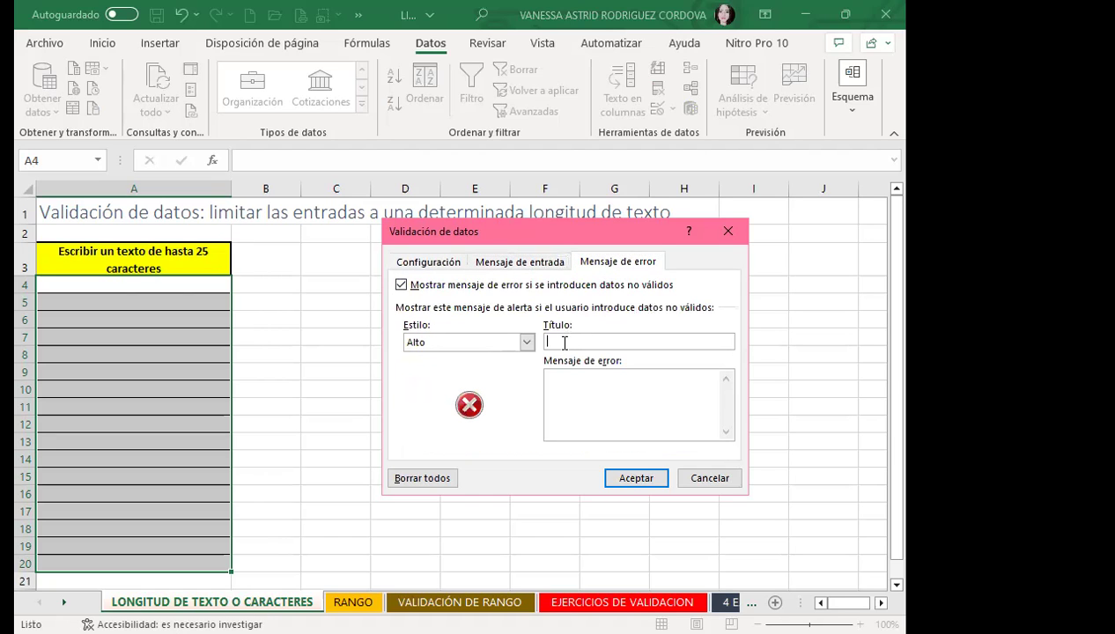
{"action": "type", "text": "INFORMACIÓN"}
{"action": "left_click", "coordinate": [587, 379]}
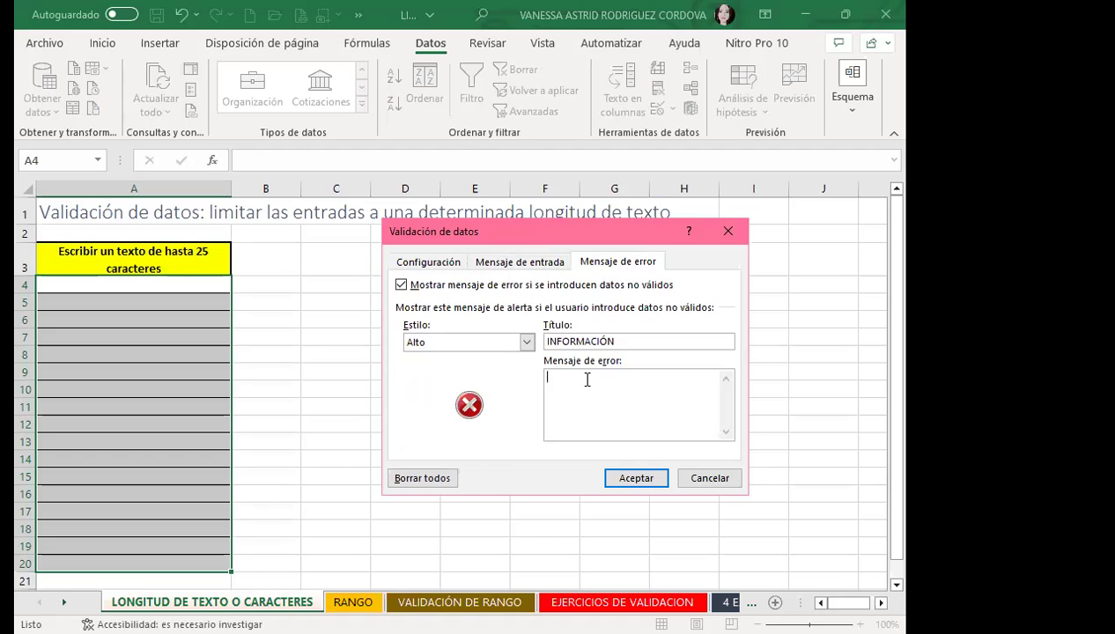
{"action": "type", "text": "EL NÚMERO DE"}
{"action": "type", "text": " LONGITUD ES DE 25 CARACTERES"}
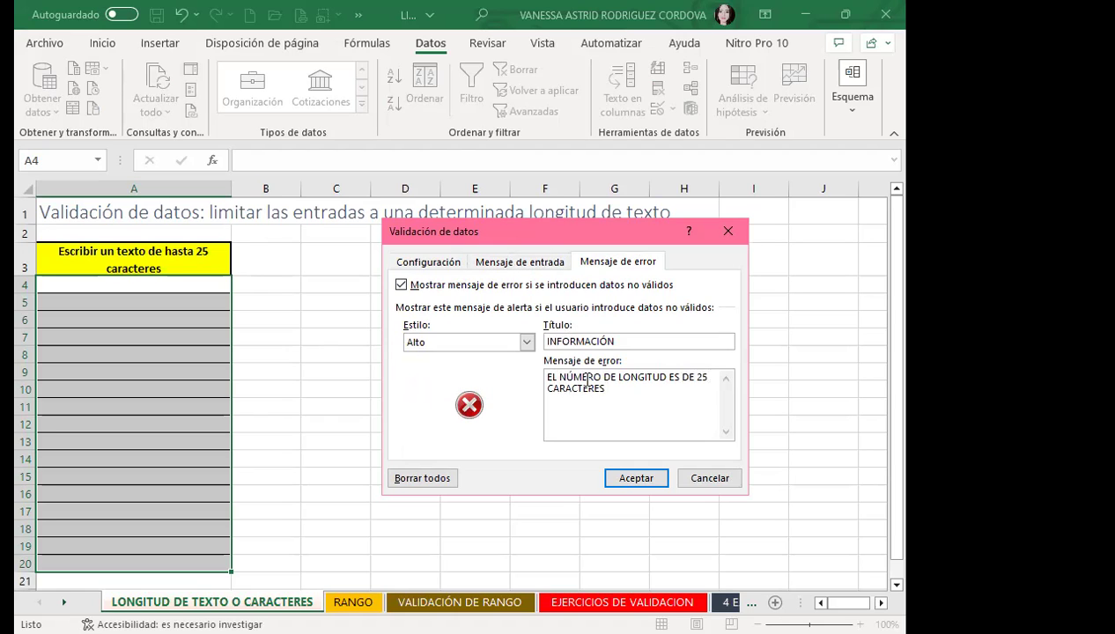
{"action": "left_click", "coordinate": [525, 343]}
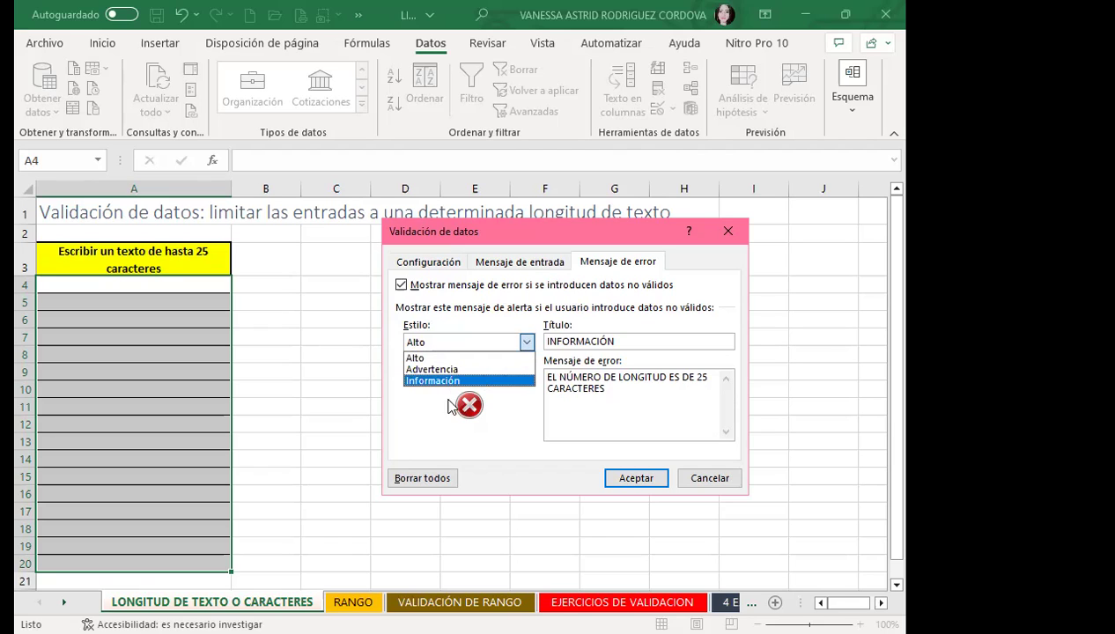
{"action": "left_click", "coordinate": [470, 337]}
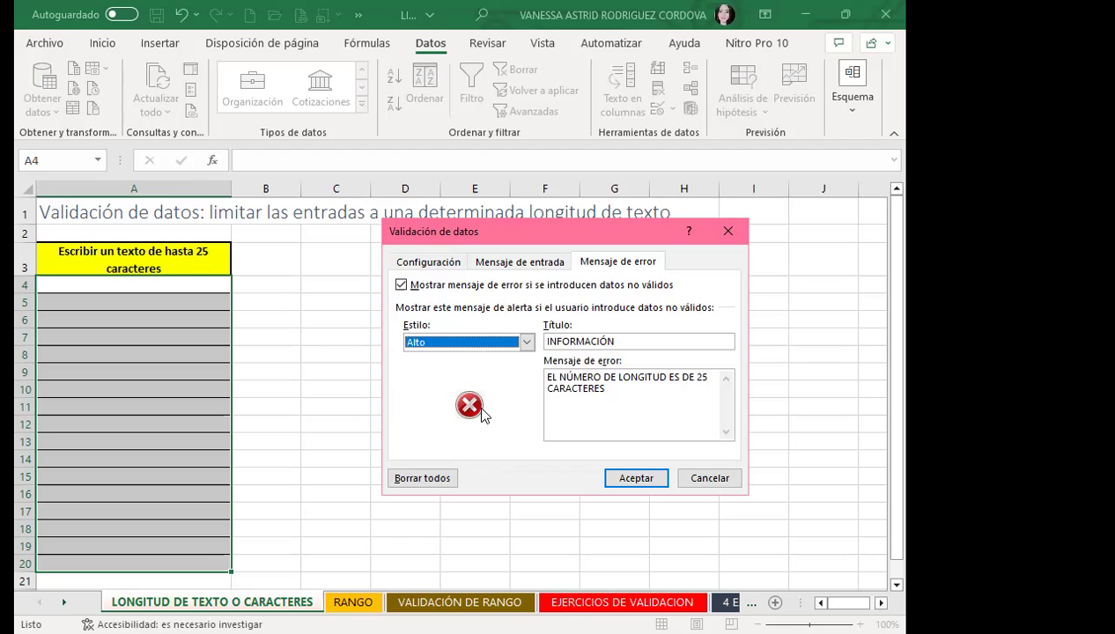
{"action": "left_click", "coordinate": [650, 342]}
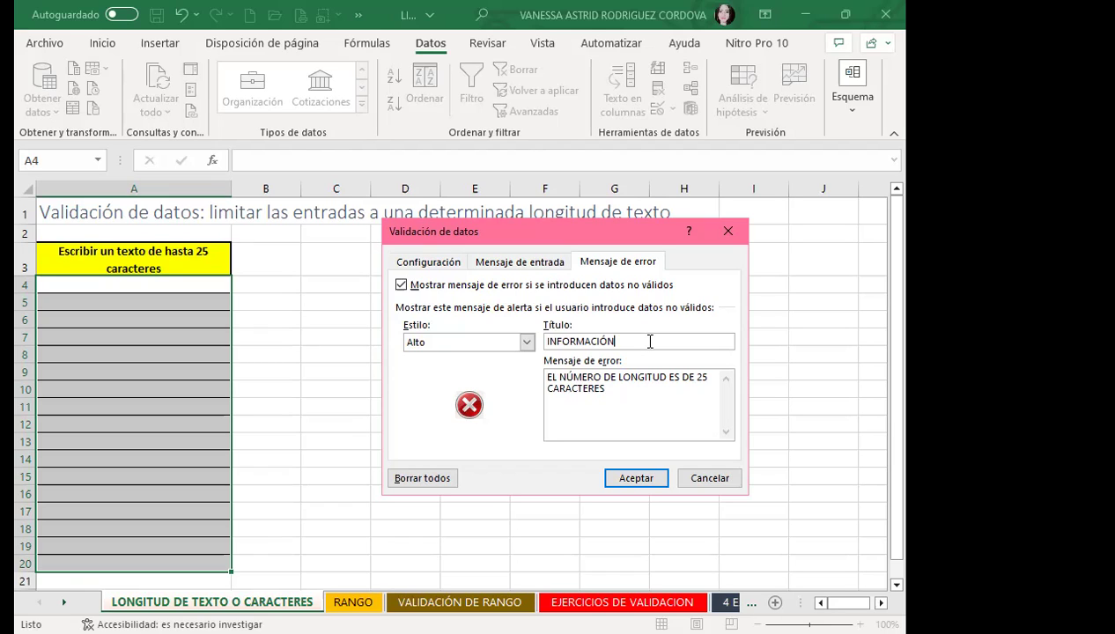
Step: Apply the 25-character rule and error alert to A4:A20, then select A4
{"action": "left_click", "coordinate": [647, 475]}
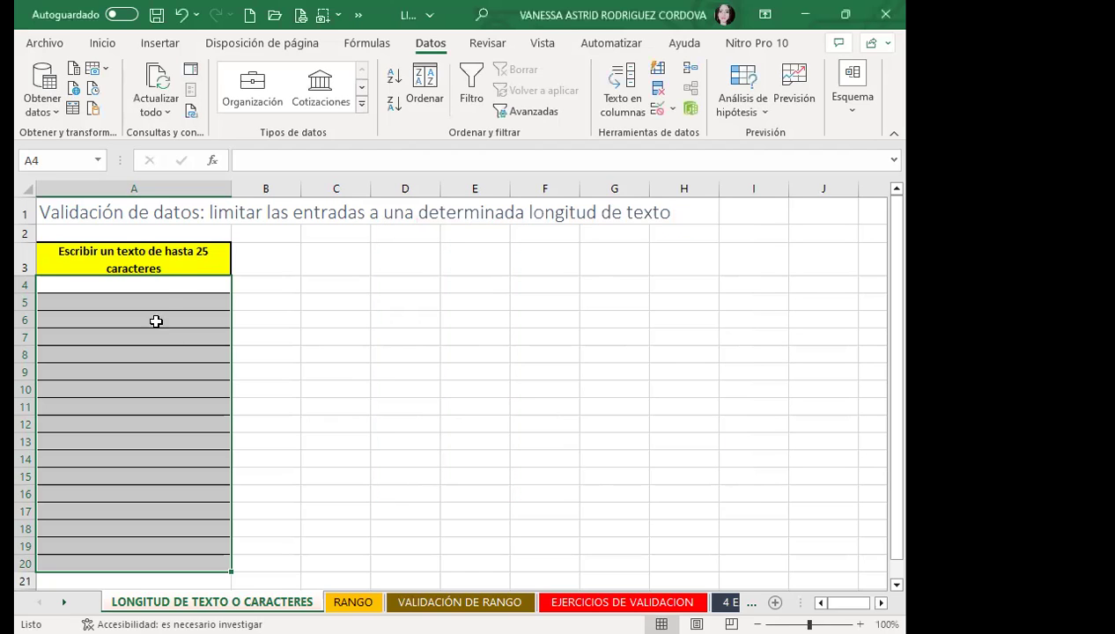
{"action": "left_click", "coordinate": [165, 280]}
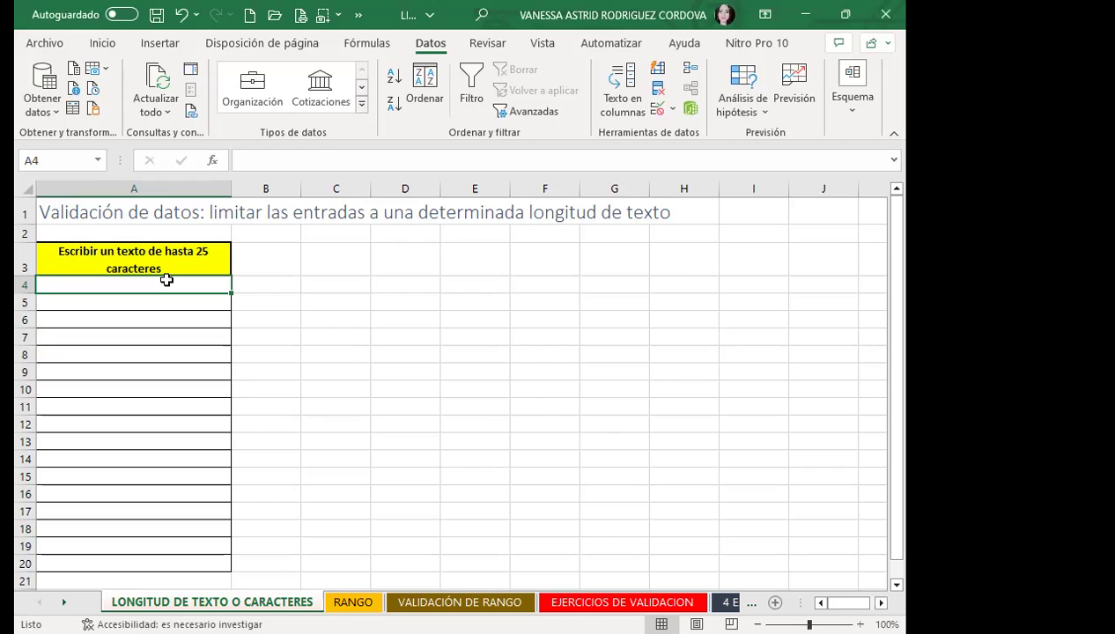
Step: Enter a person's full name in A4, which triggers the INFORMACIÓN length alert
{"action": "type", "text": "VANE"}
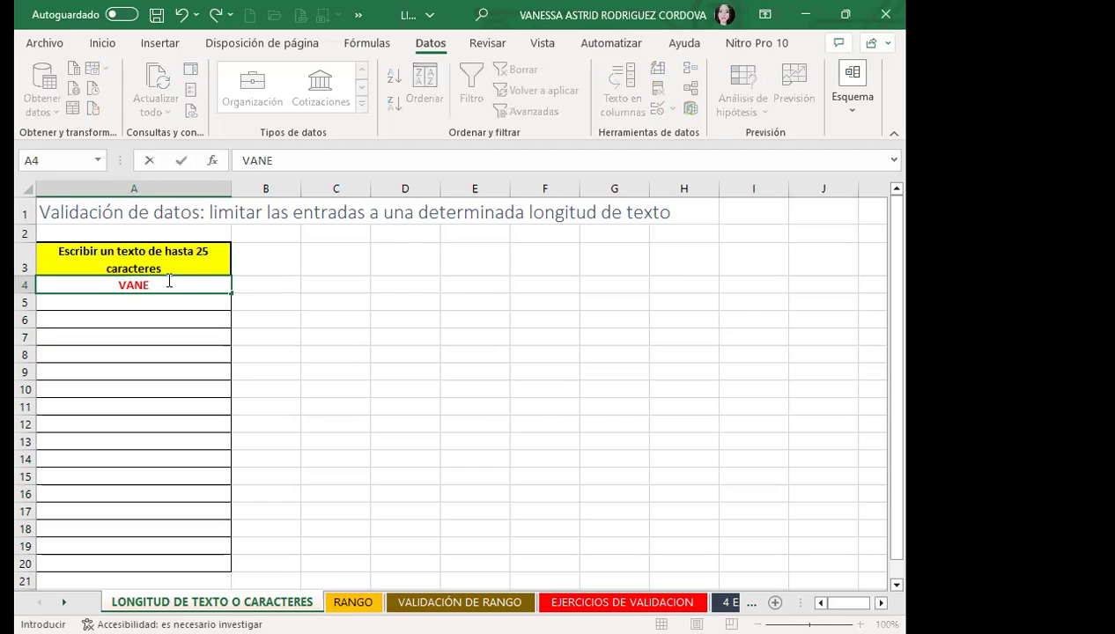
{"action": "type", "text": "SSA RODRIGUEZ"}
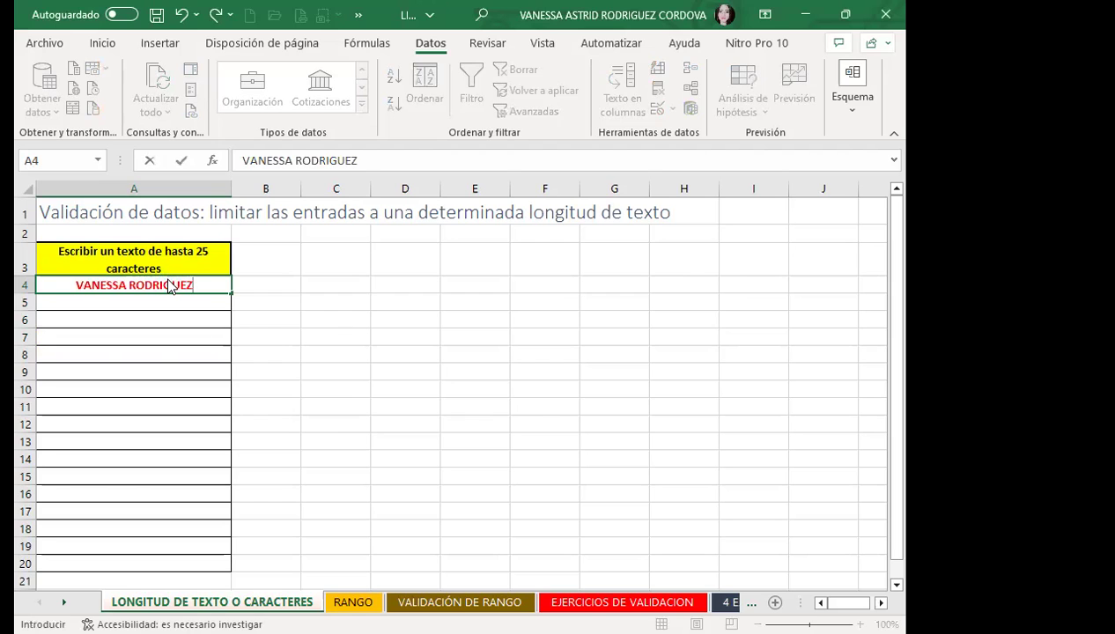
{"action": "key", "text": "Return"}
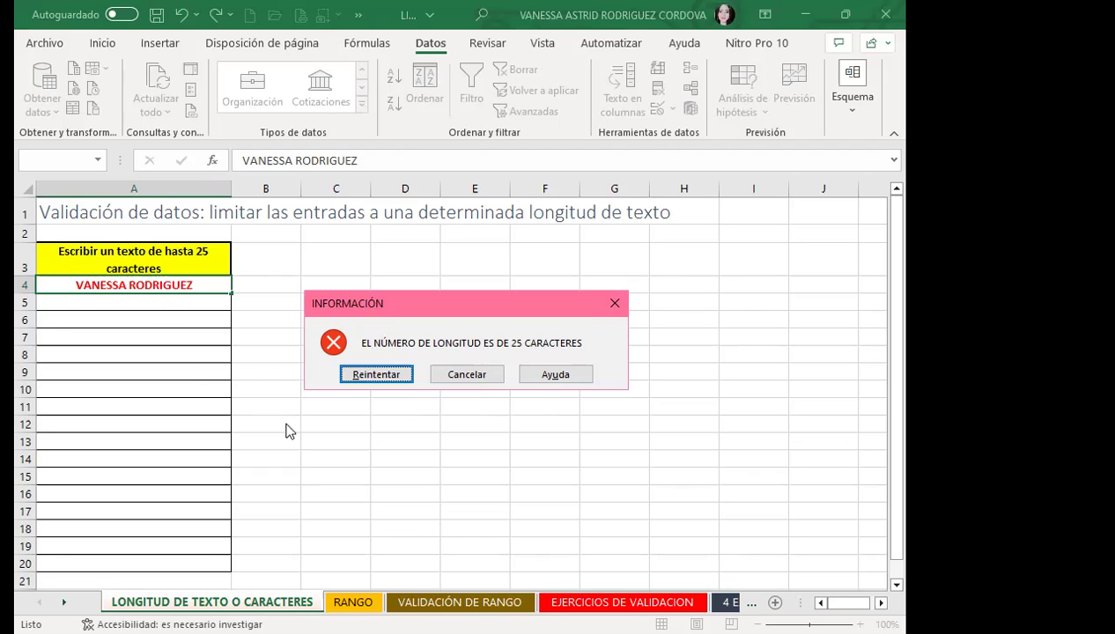
Step: Retry A4 with a shortened name, which the 25-character alert rejects again
{"action": "left_click", "coordinate": [365, 377]}
{"action": "left_click", "coordinate": [130, 284]}
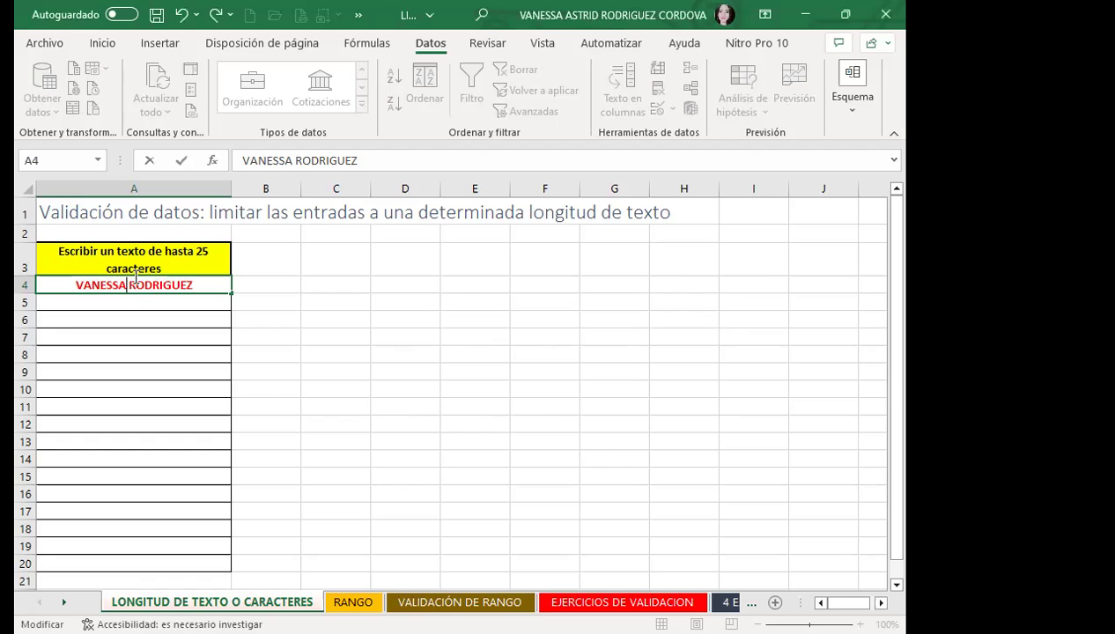
{"action": "key", "text": "BackSpace"}
{"action": "key", "text": "BackSpace"}
{"action": "key", "text": "BackSpace"}
{"action": "key", "text": "BackSpace"}
{"action": "key", "text": "BackSpace"}
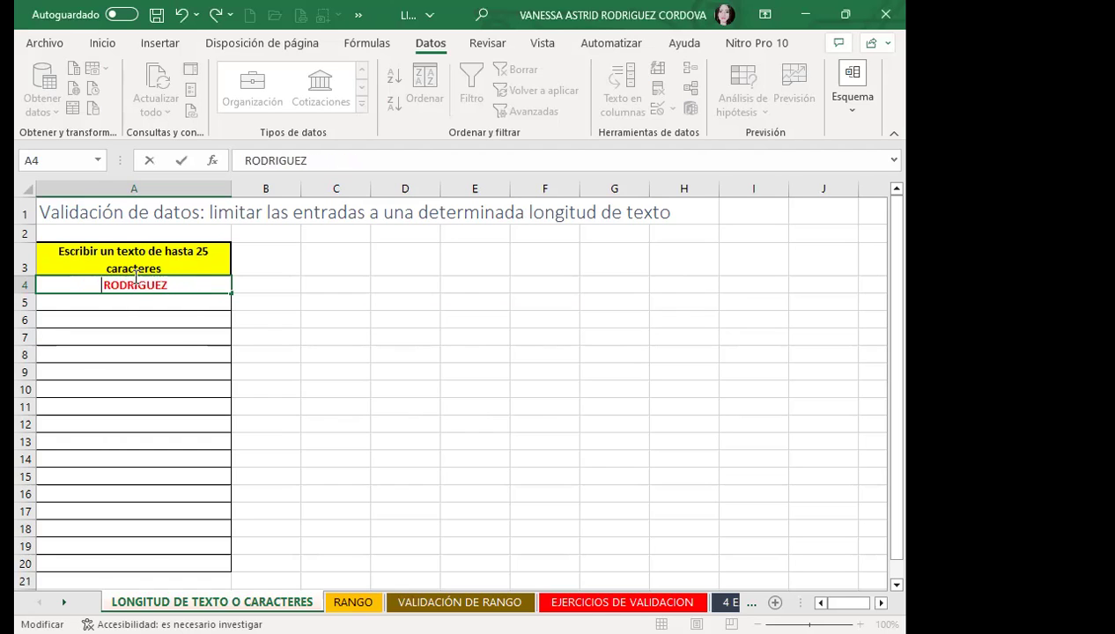
{"action": "type", "text": "ASTRID"}
{"action": "key", "text": "Return"}
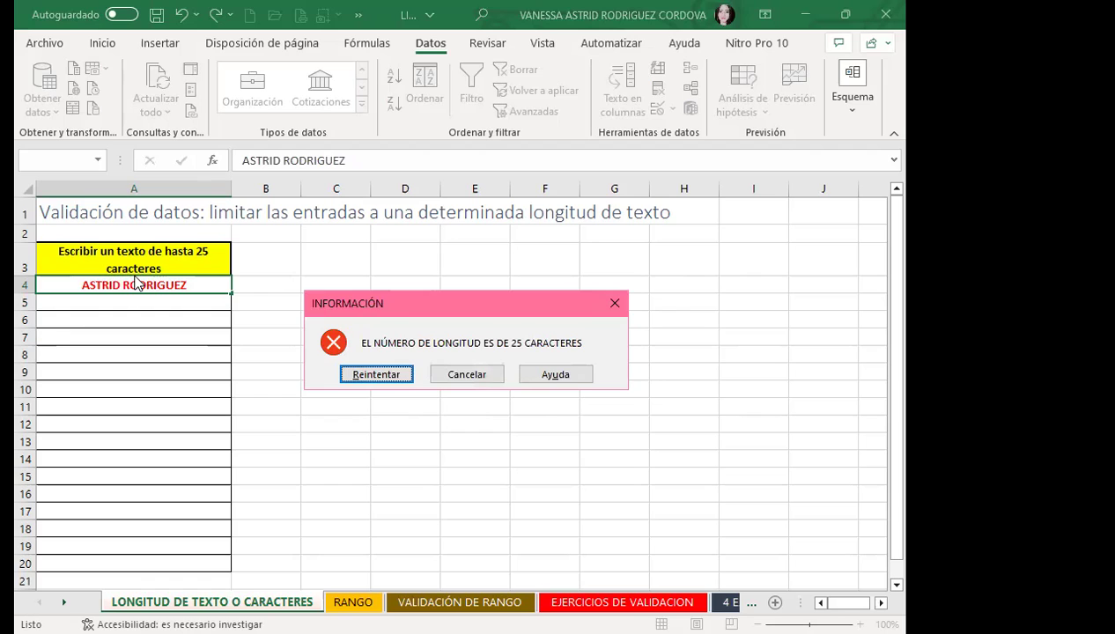
Step: Retry with a single first name, get rejected again, then clear the text in A4
{"action": "left_click", "coordinate": [372, 372]}
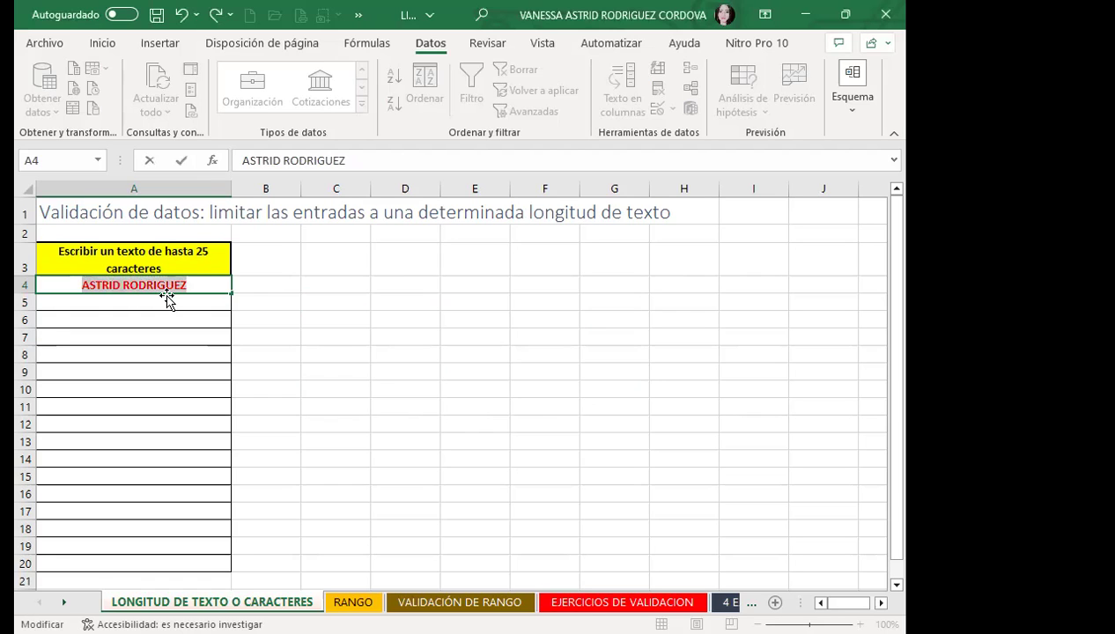
{"action": "type", "text": "VANESSA"}
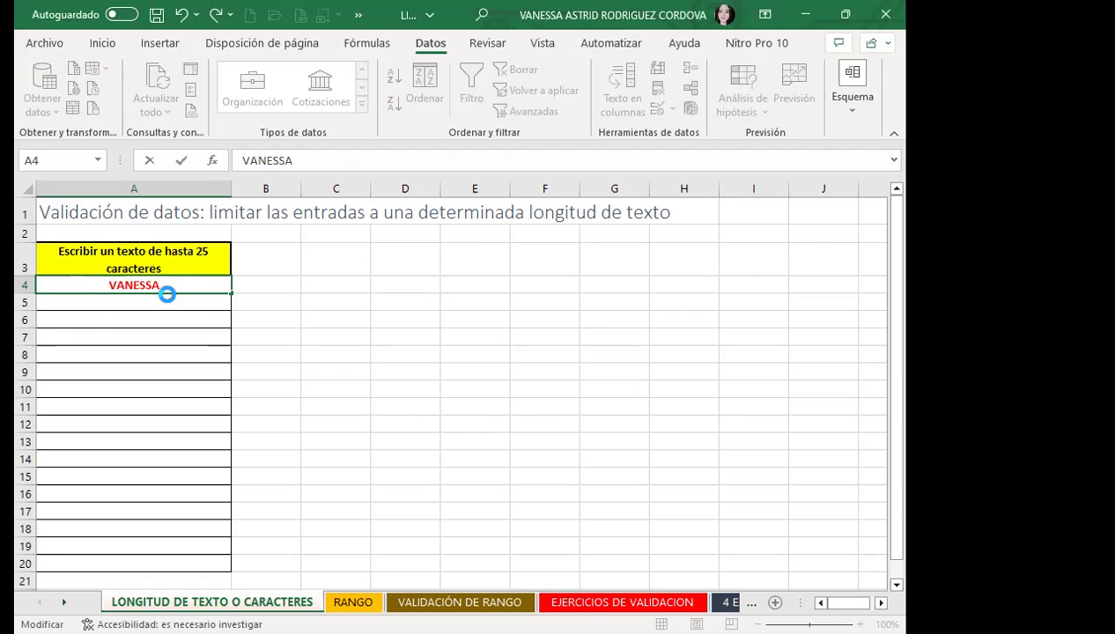
{"action": "key", "text": "Return"}
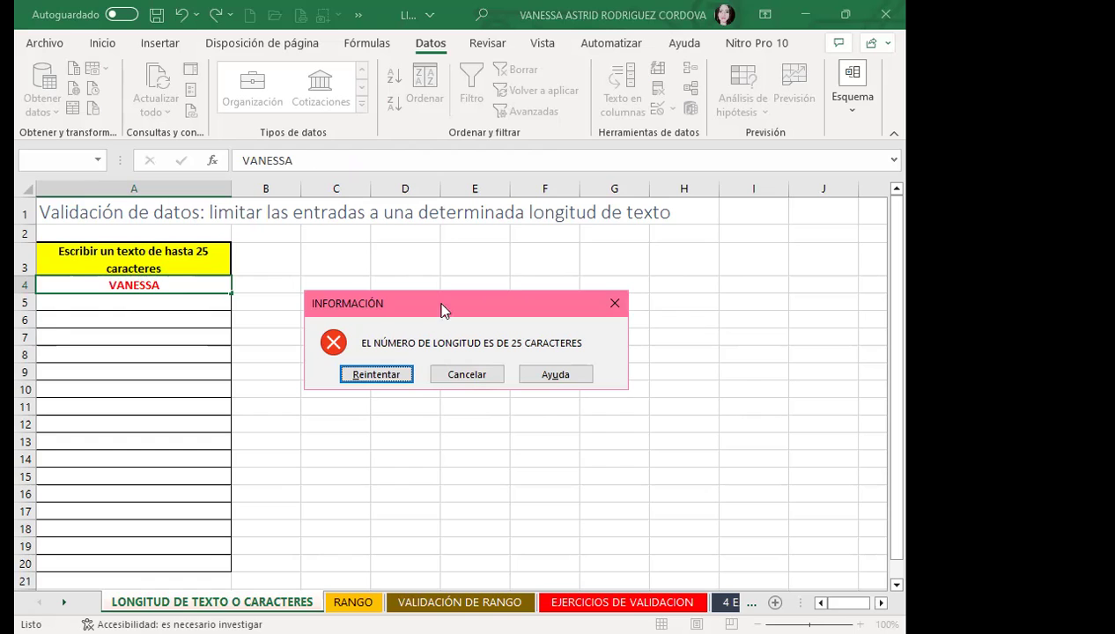
{"action": "left_click", "coordinate": [370, 374]}
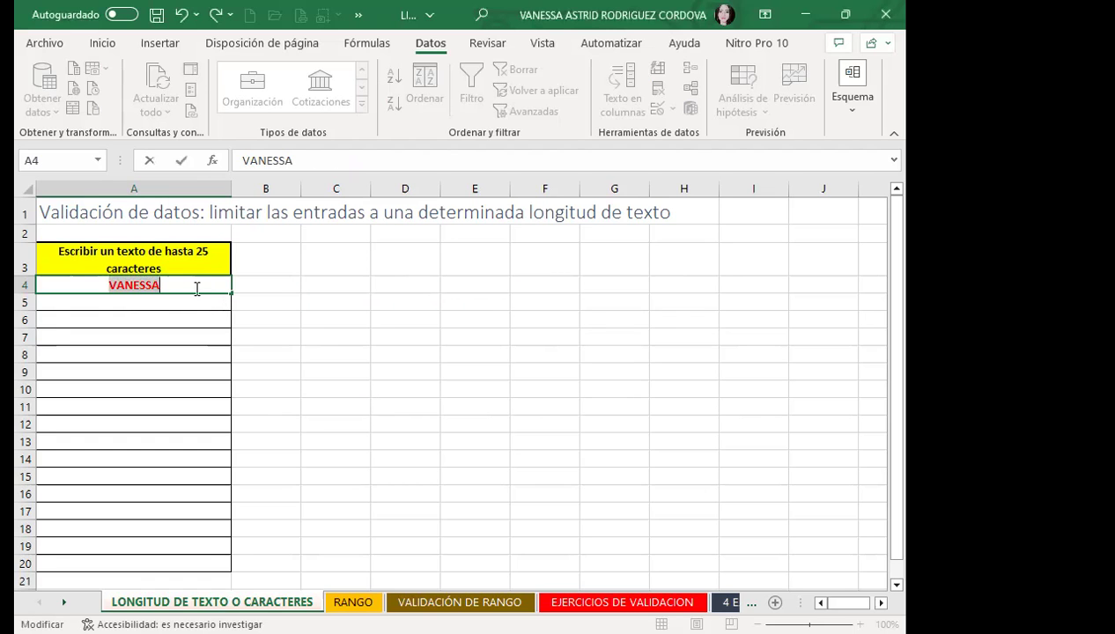
{"action": "key", "text": "BackSpace"}
Step: Change the A4:A20 text-length rule to menor o igual que, Máximo 25, and apply it
{"action": "left_click", "coordinate": [180, 339]}
{"action": "mouse_move", "coordinate": [174, 287]}
{"action": "left_mouse_down"}
{"action": "mouse_move", "coordinate": [192, 398]}
{"action": "mouse_move", "coordinate": [301, 335]}
{"action": "left_mouse_up"}
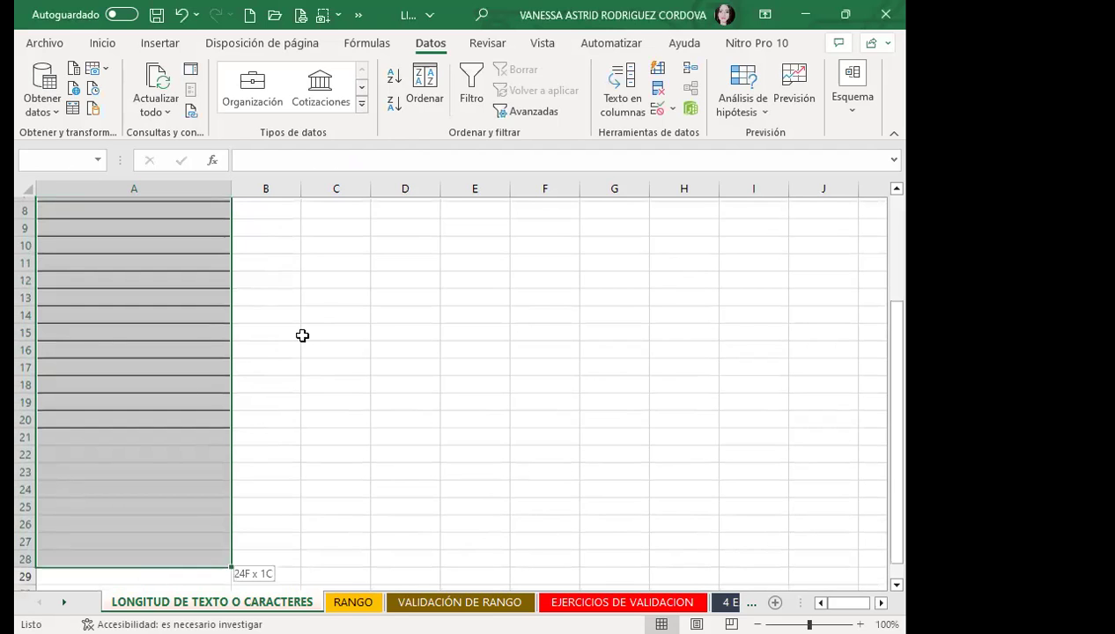
{"action": "scroll", "coordinate": [301, 336], "scroll_direction": "up", "scroll_amount": 3}
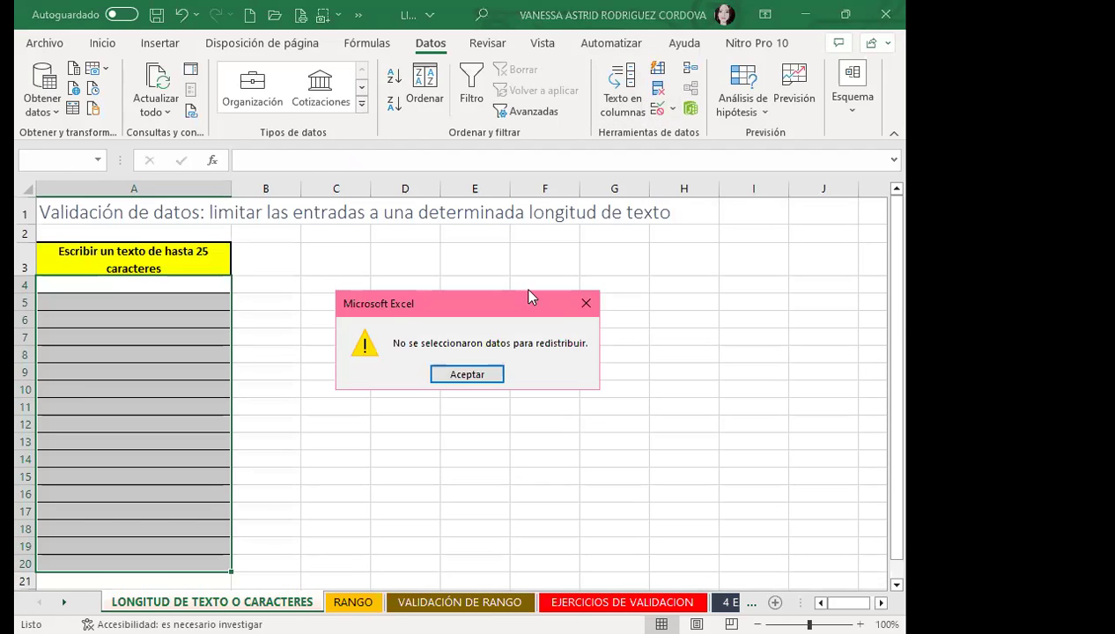
{"action": "left_click", "coordinate": [586, 306]}
{"action": "left_click", "coordinate": [657, 109]}
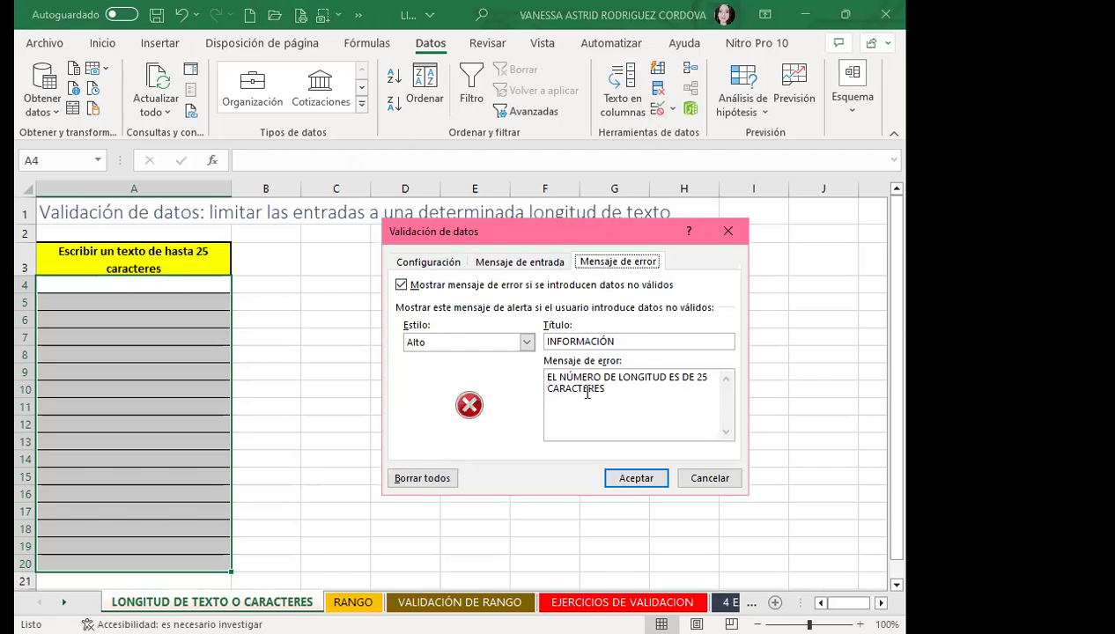
{"action": "left_click", "coordinate": [427, 261]}
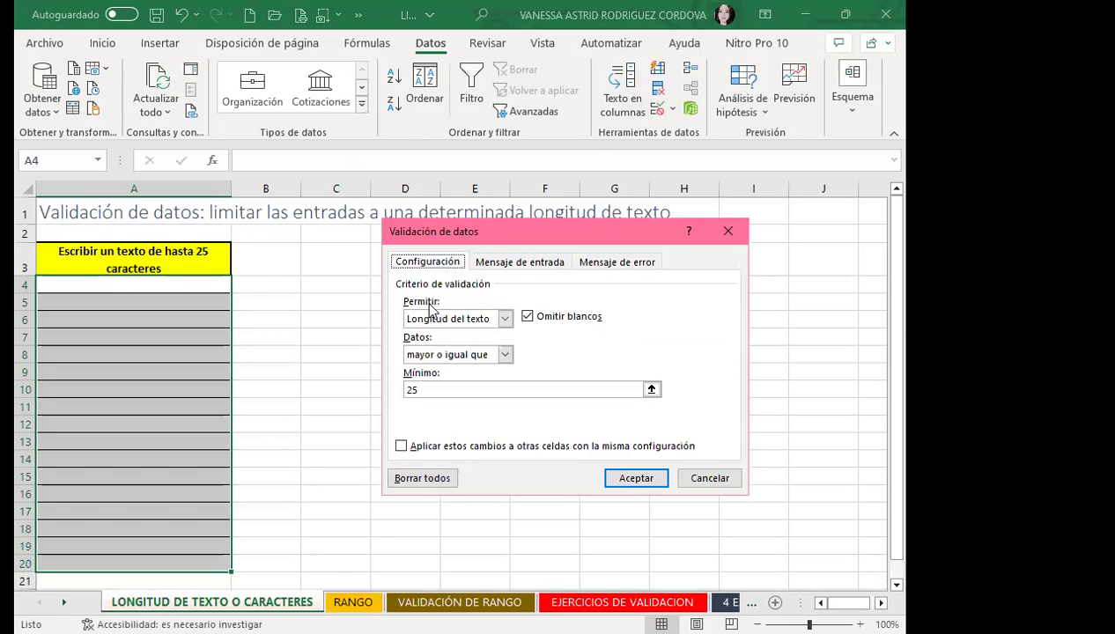
{"action": "left_click", "coordinate": [505, 354]}
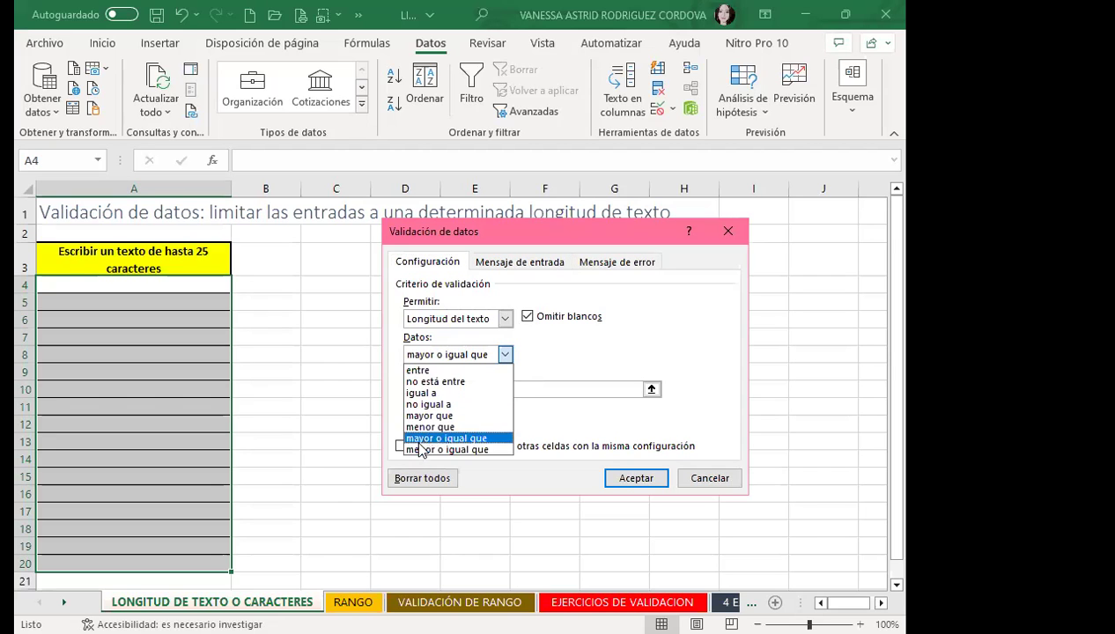
{"action": "left_click", "coordinate": [419, 450]}
{"action": "left_click", "coordinate": [638, 479]}
{"action": "left_click", "coordinate": [124, 287]}
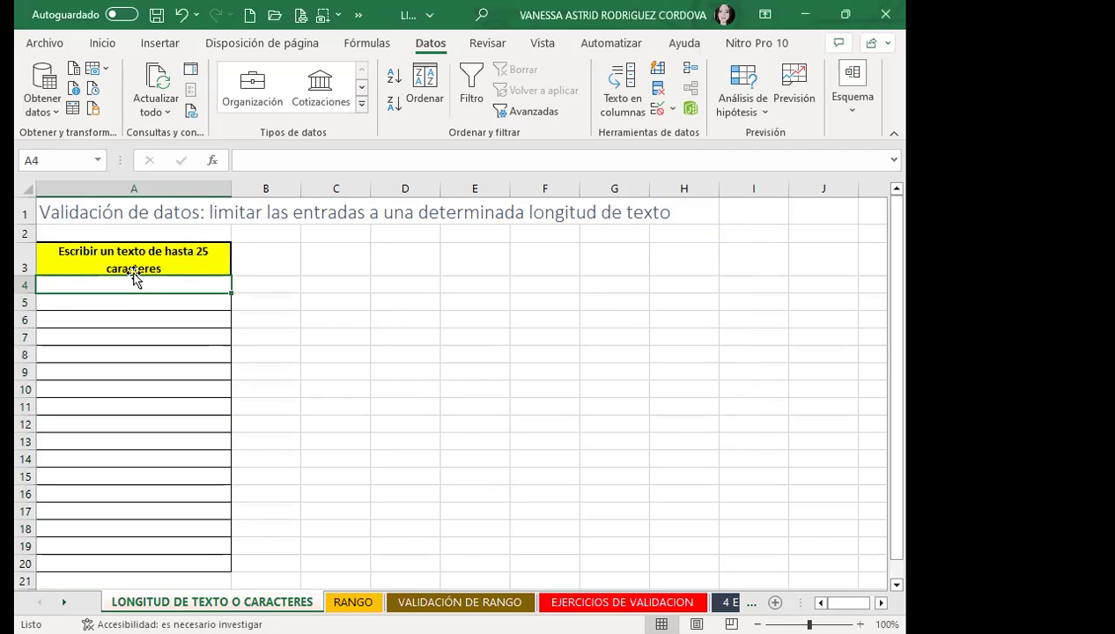
Step: Complete the employee's full name in A4, then enter an over-25-character name in A5 to trigger the length alert
{"action": "type", "text": "VANESSA"}
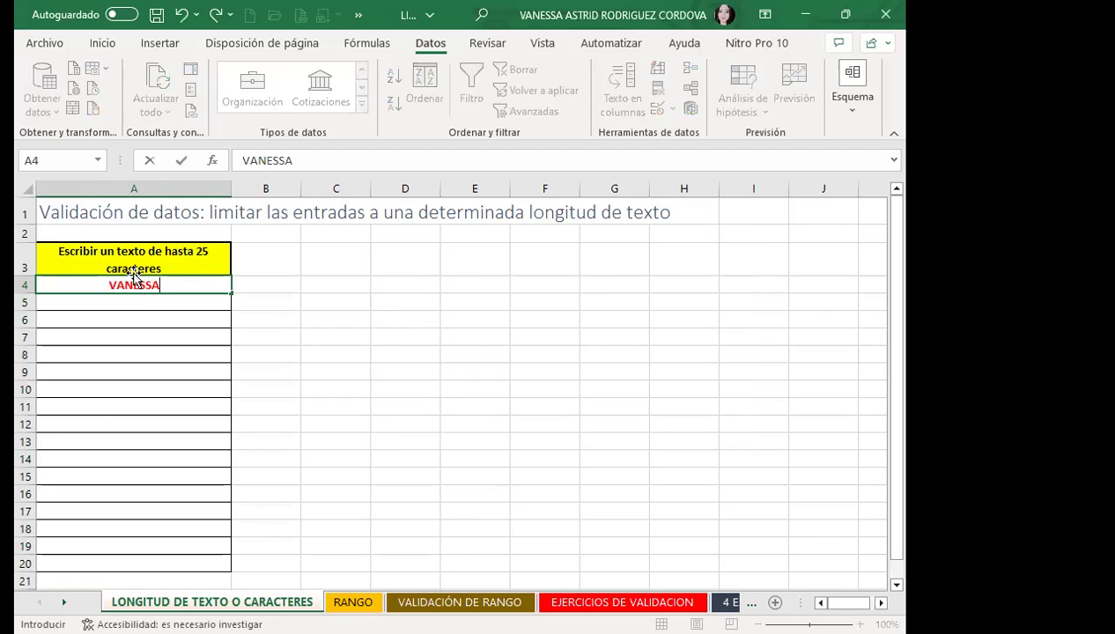
{"action": "key", "text": "Return"}
{"action": "type", "text": "RODRIGUEZ CORDOVA"}
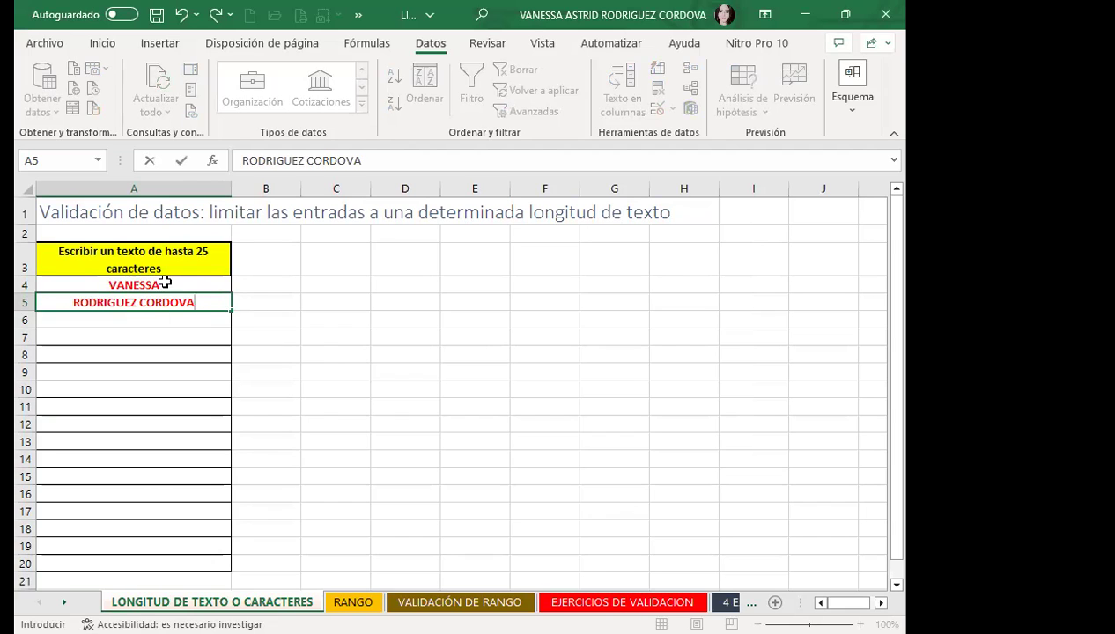
{"action": "left_click", "coordinate": [170, 286]}
{"action": "double_click", "coordinate": [178, 285]}
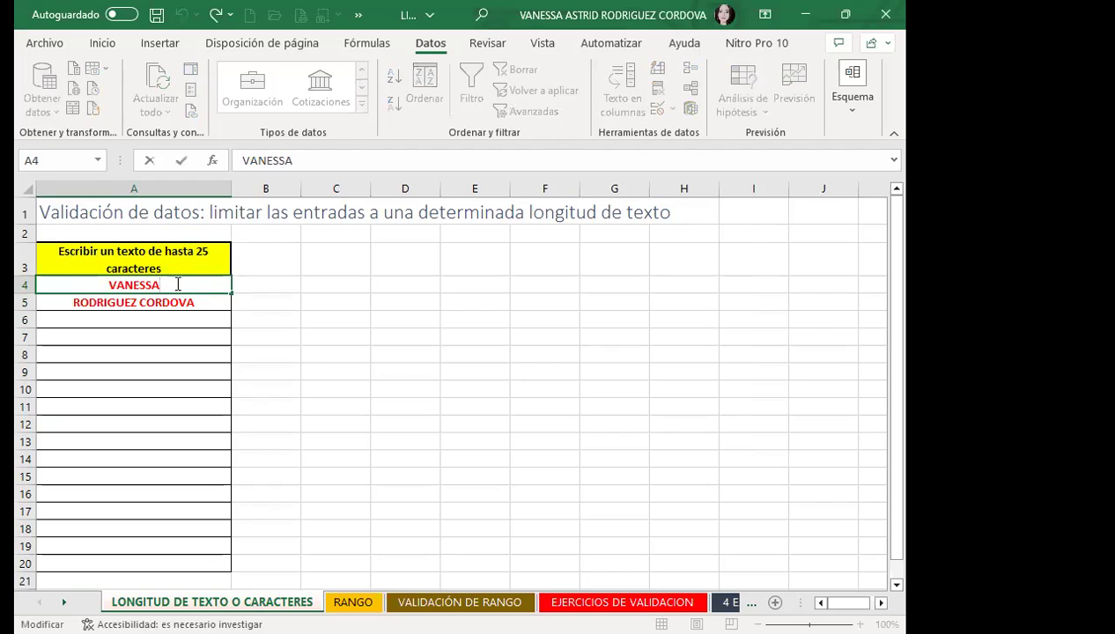
{"action": "type", "text": "RODRIGUEZ CORDOVA"}
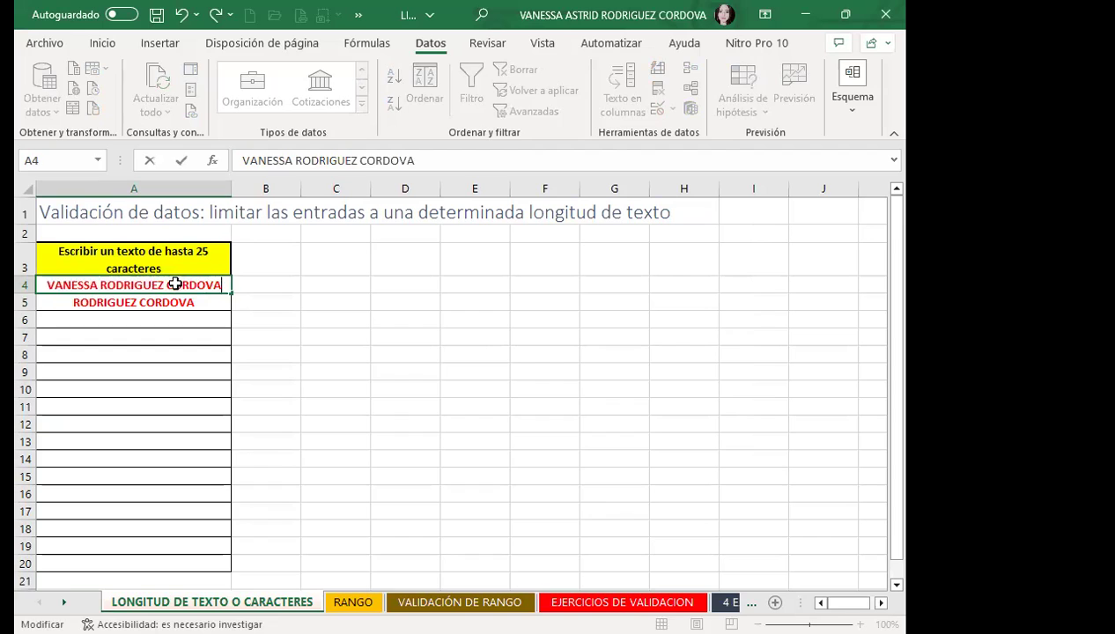
{"action": "key", "text": "Return"}
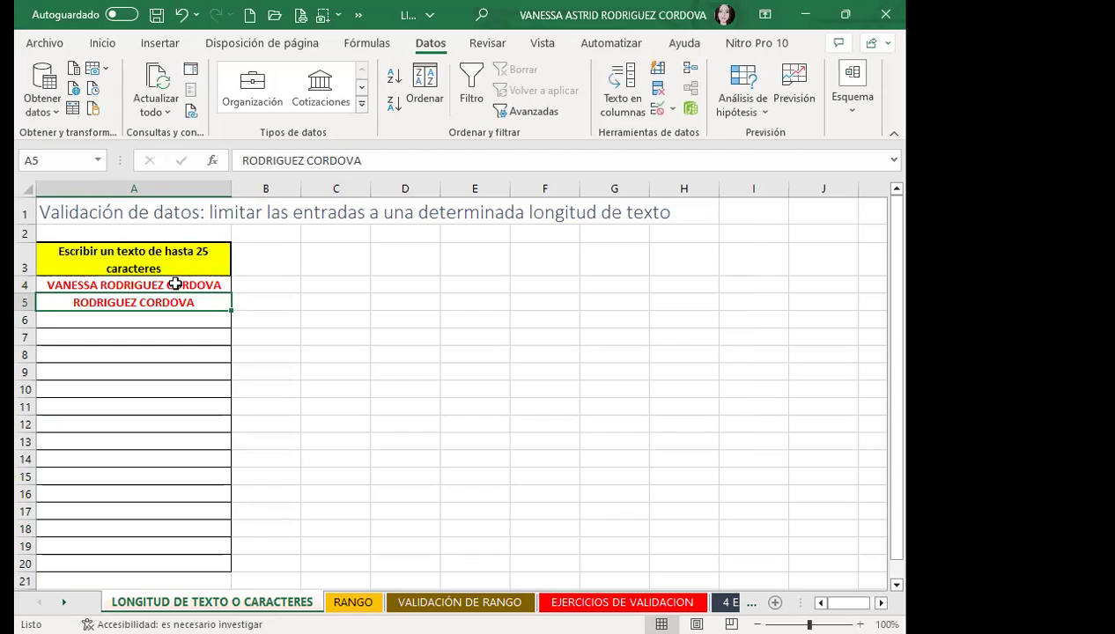
{"action": "type", "text": "CARLOS ERNESTO MIRANDA"}
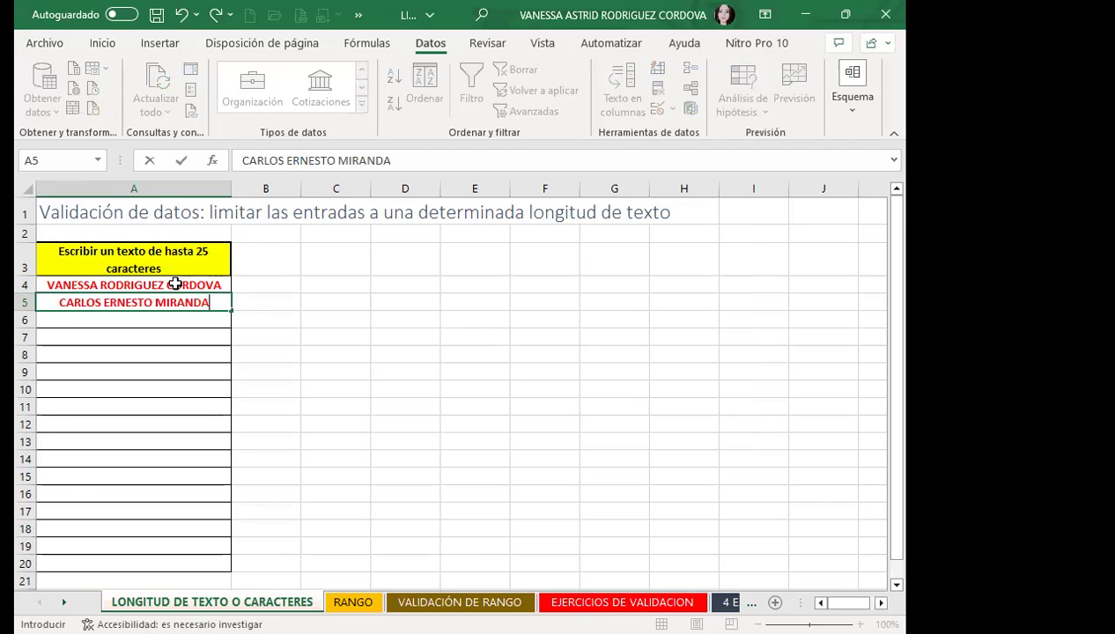
{"action": "type", "text": " SALA"}
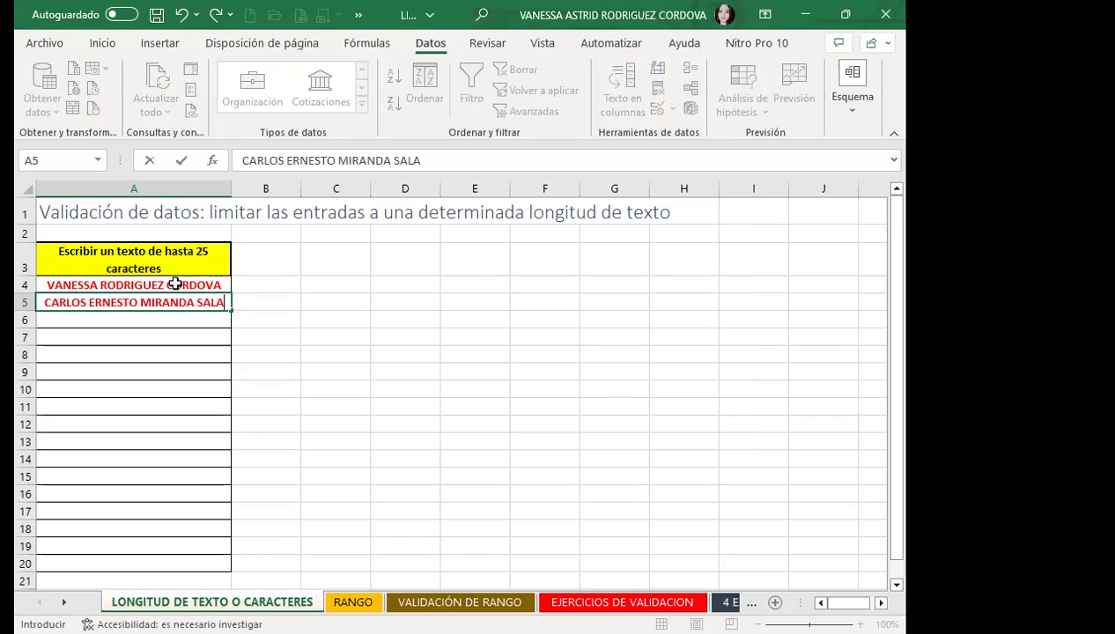
{"action": "type", "text": "ZAR"}
{"action": "key", "text": "Return"}
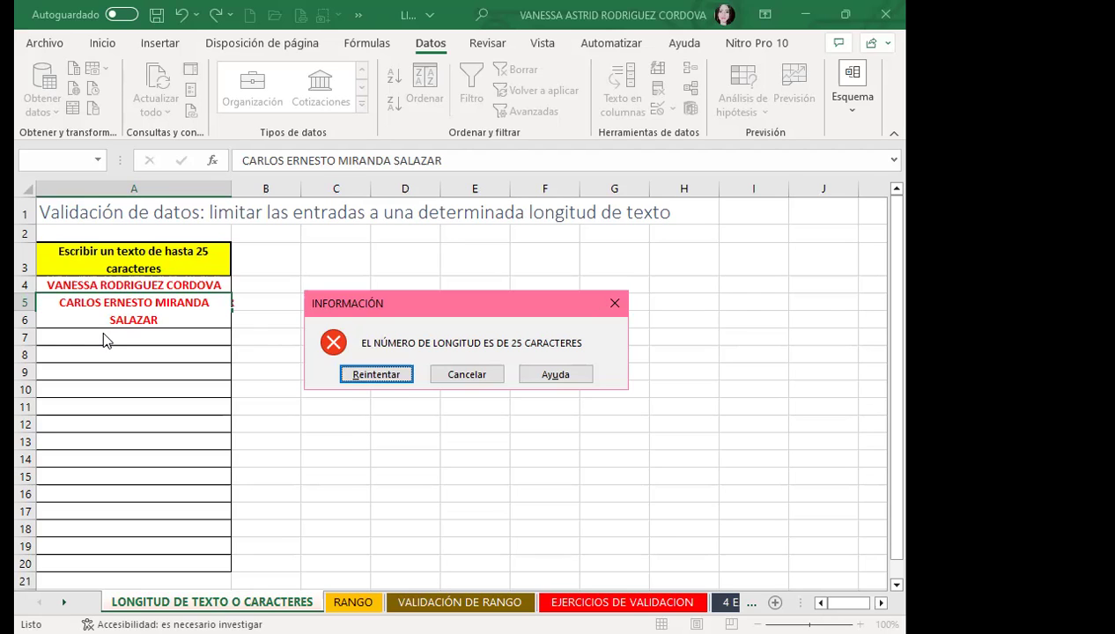
Step: Cancel the rejected over-length name in A5 from the INFORMACIÓN alert
{"action": "left_click", "coordinate": [475, 374]}
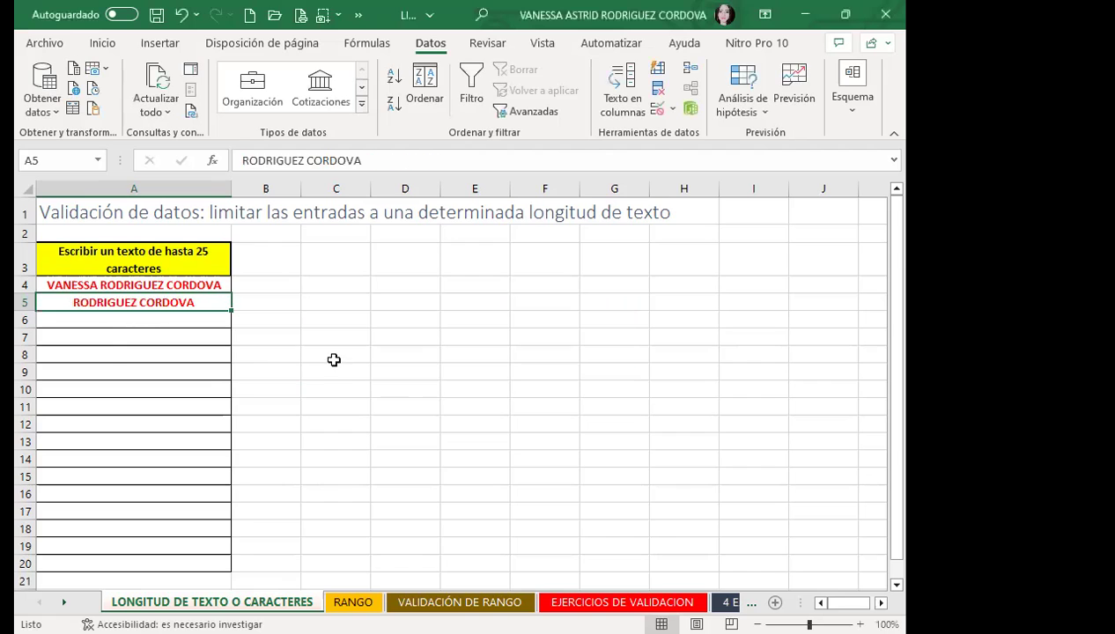
{"action": "scroll", "coordinate": [322, 414], "scroll_direction": "down", "scroll_amount": 4}
{"action": "scroll", "coordinate": [475, 544], "scroll_direction": "down", "scroll_amount": 1}
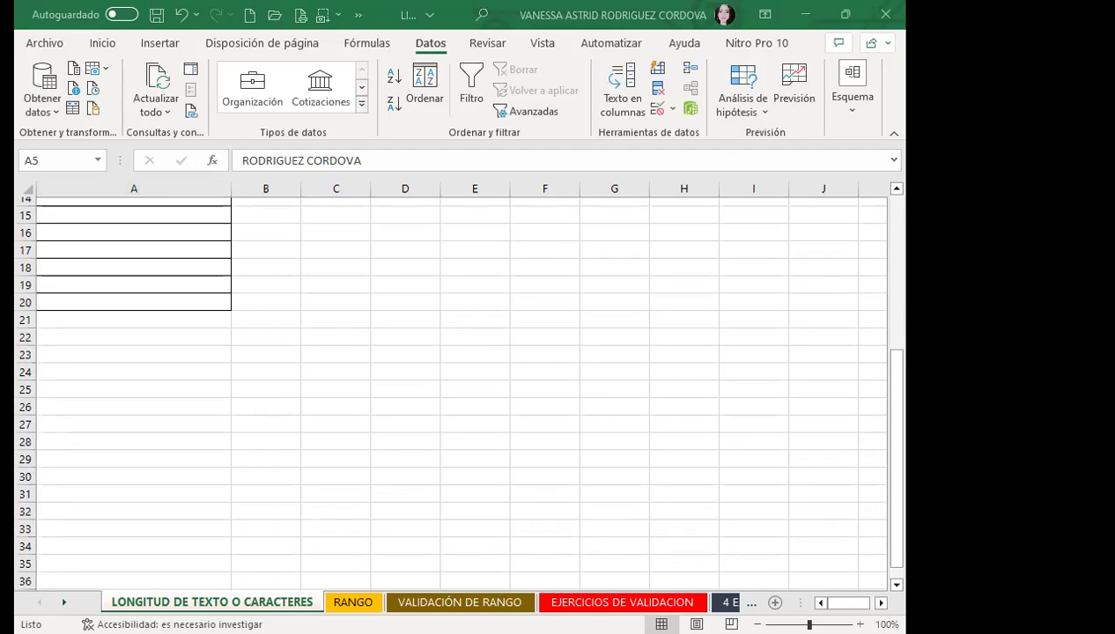
{"action": "left_click", "coordinate": [617, 602]}
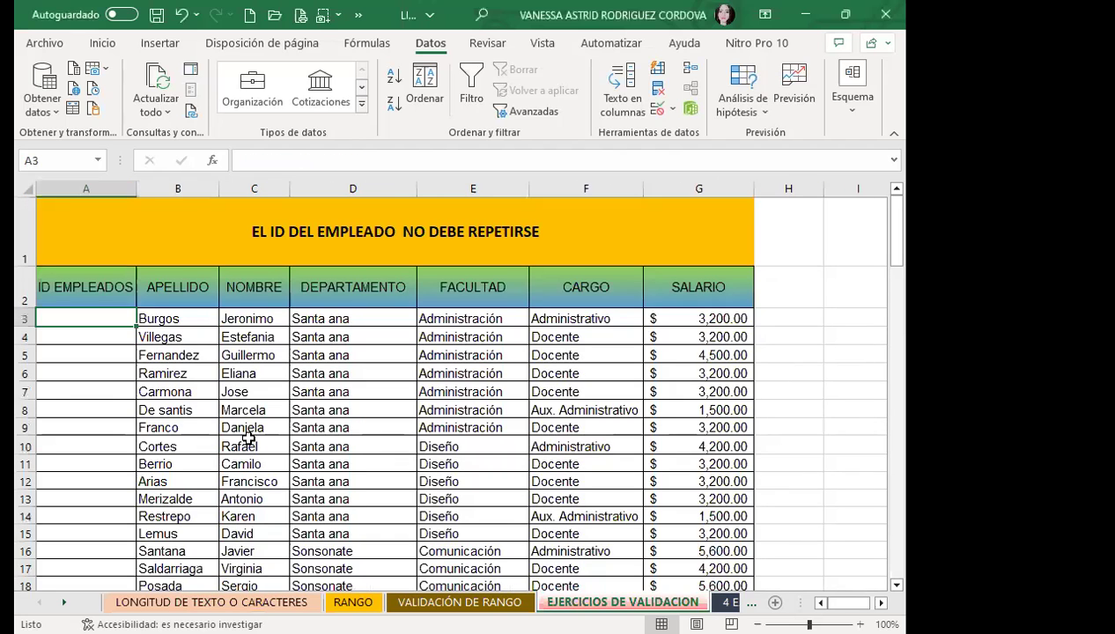
{"action": "key", "text": "Right"}
{"action": "key", "text": "Down"}
{"action": "key", "text": "Down"}
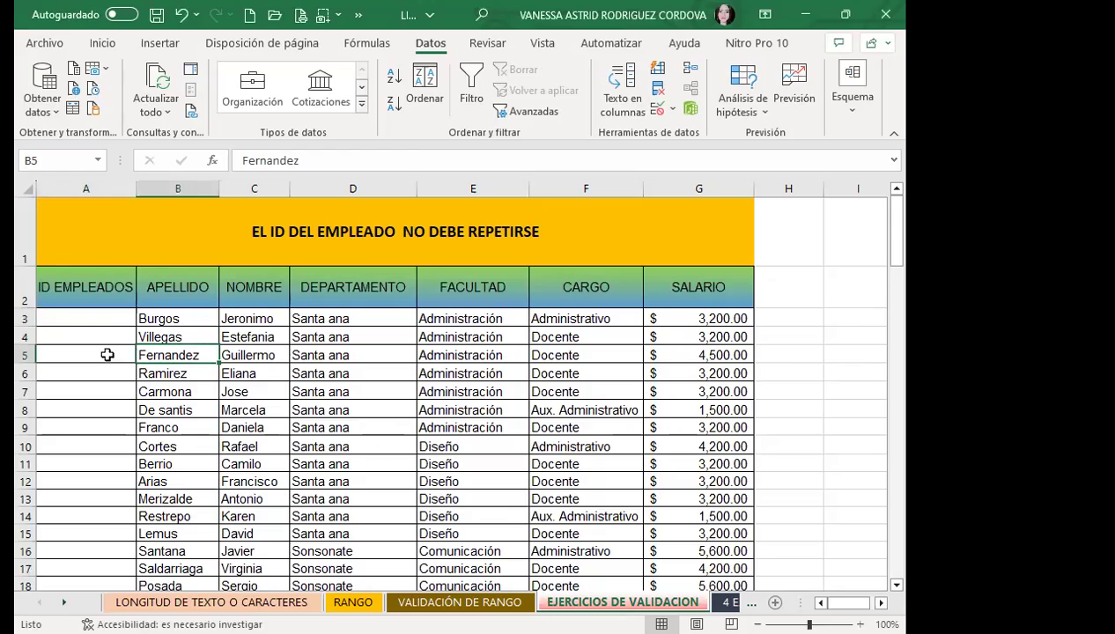
{"action": "scroll", "coordinate": [106, 356], "scroll_direction": "down", "scroll_amount": 2}
{"action": "scroll", "coordinate": [144, 350], "scroll_direction": "down", "scroll_amount": 2}
{"action": "scroll", "coordinate": [144, 350], "scroll_direction": "down", "scroll_amount": 2}
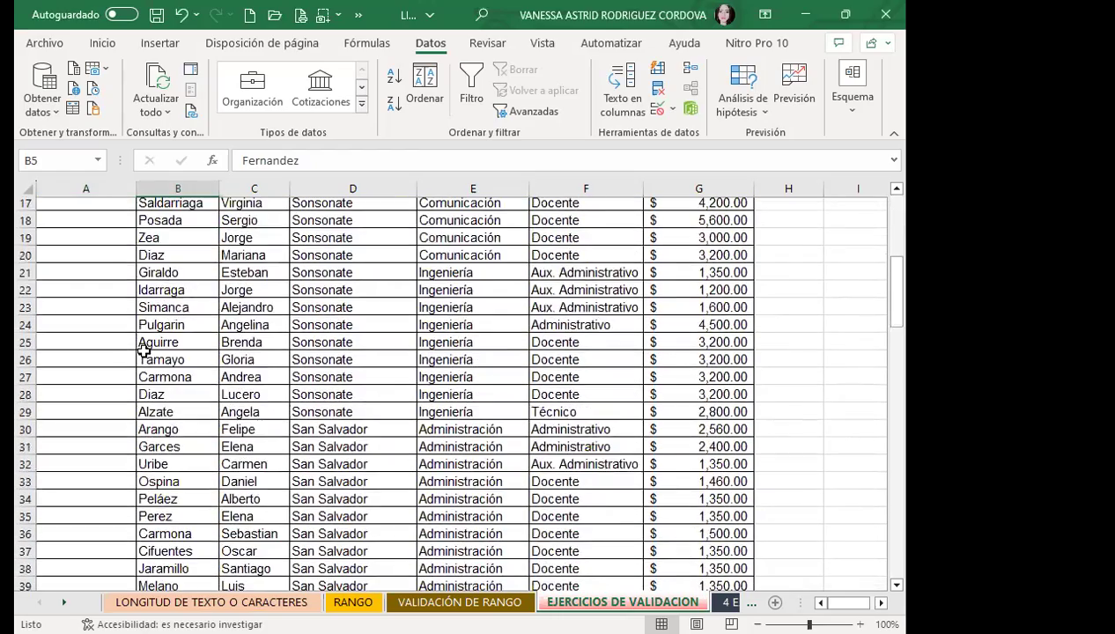
{"action": "scroll", "coordinate": [146, 350], "scroll_direction": "down", "scroll_amount": 2}
{"action": "scroll", "coordinate": [148, 353], "scroll_direction": "down", "scroll_amount": 4}
{"action": "scroll", "coordinate": [167, 382], "scroll_direction": "down", "scroll_amount": 3}
{"action": "scroll", "coordinate": [176, 392], "scroll_direction": "down", "scroll_amount": 4}
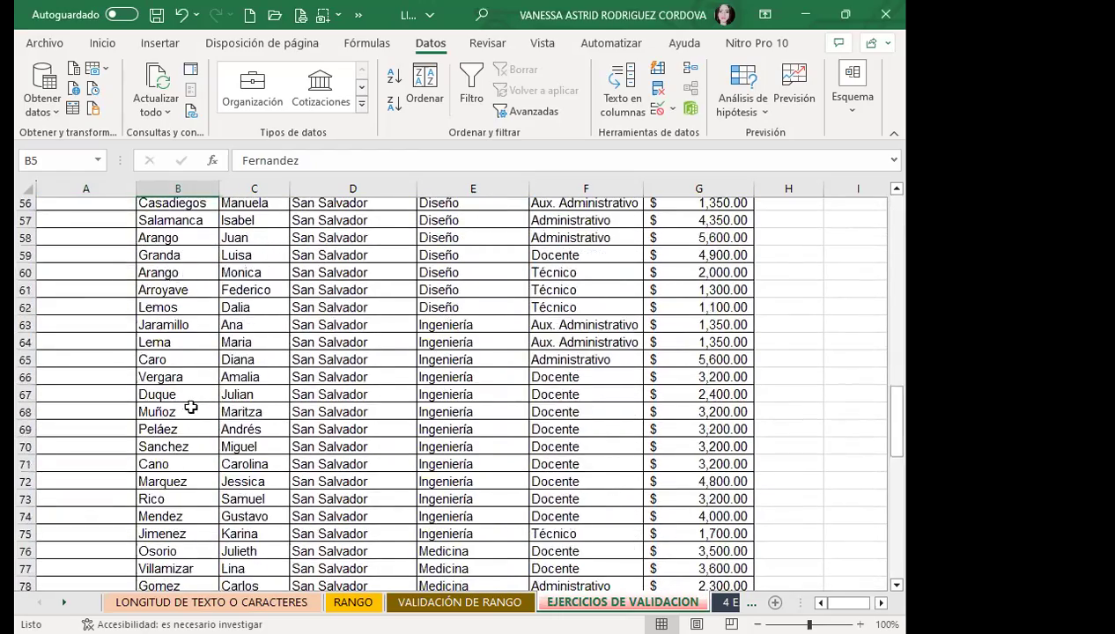
{"action": "scroll", "coordinate": [192, 414], "scroll_direction": "down", "scroll_amount": 6}
{"action": "scroll", "coordinate": [192, 440], "scroll_direction": "down", "scroll_amount": 7}
{"action": "scroll", "coordinate": [203, 448], "scroll_direction": "down", "scroll_amount": 5}
{"action": "scroll", "coordinate": [208, 437], "scroll_direction": "up", "scroll_amount": 2}
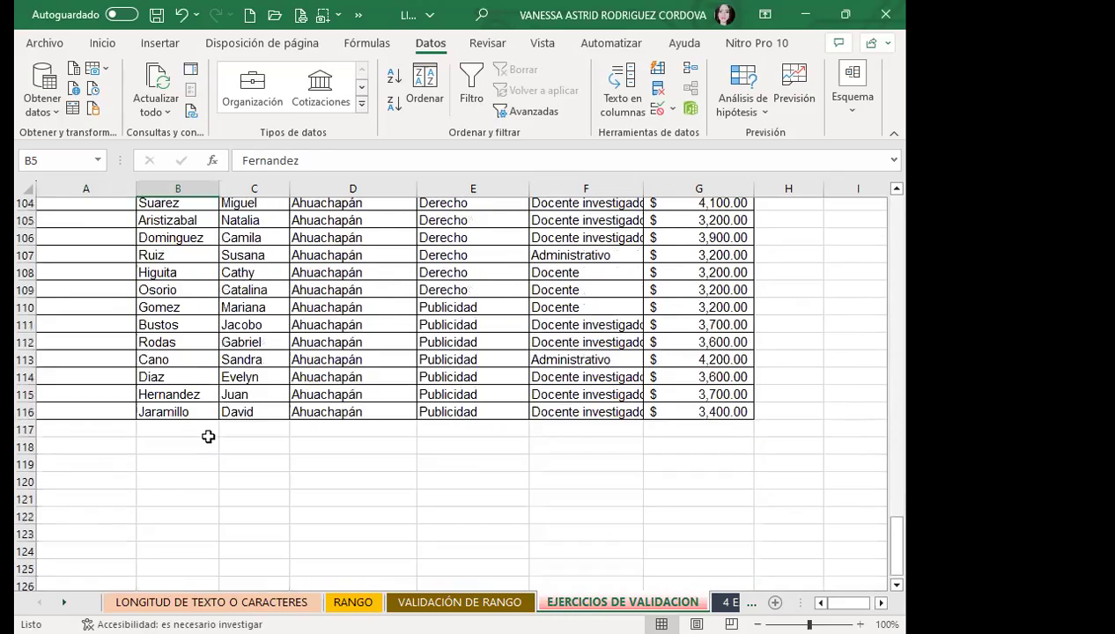
{"action": "scroll", "coordinate": [208, 437], "scroll_direction": "up", "scroll_amount": 4}
{"action": "scroll", "coordinate": [208, 437], "scroll_direction": "up", "scroll_amount": 9}
{"action": "scroll", "coordinate": [197, 394], "scroll_direction": "up", "scroll_amount": 5}
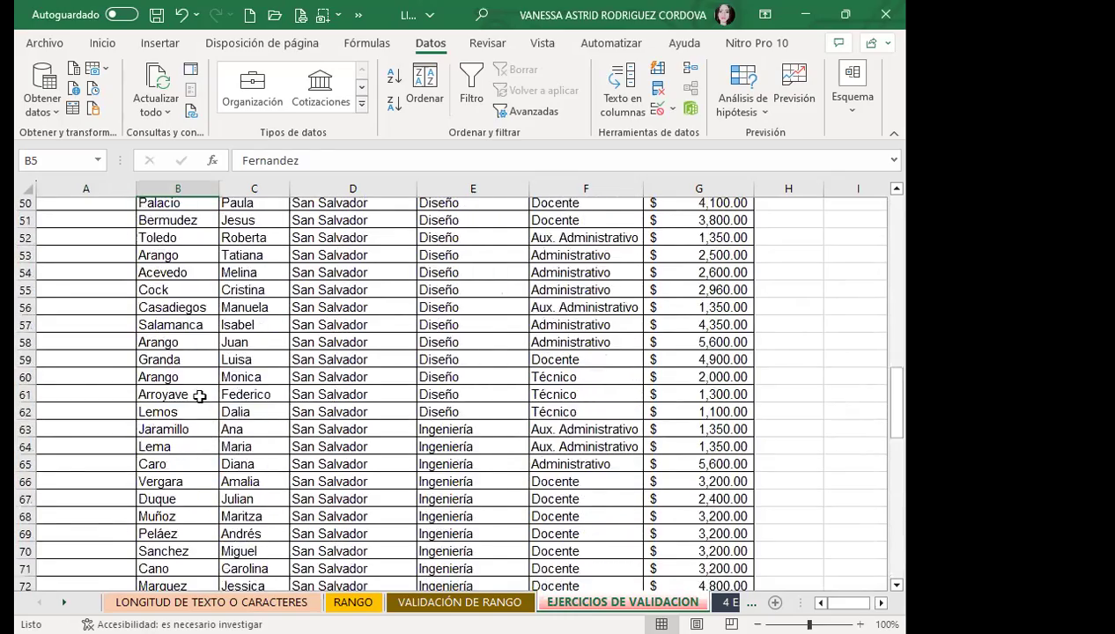
{"action": "scroll", "coordinate": [194, 386], "scroll_direction": "up", "scroll_amount": 10}
{"action": "scroll", "coordinate": [192, 366], "scroll_direction": "up", "scroll_amount": 6}
{"action": "scroll", "coordinate": [187, 368], "scroll_direction": "up", "scroll_amount": 1}
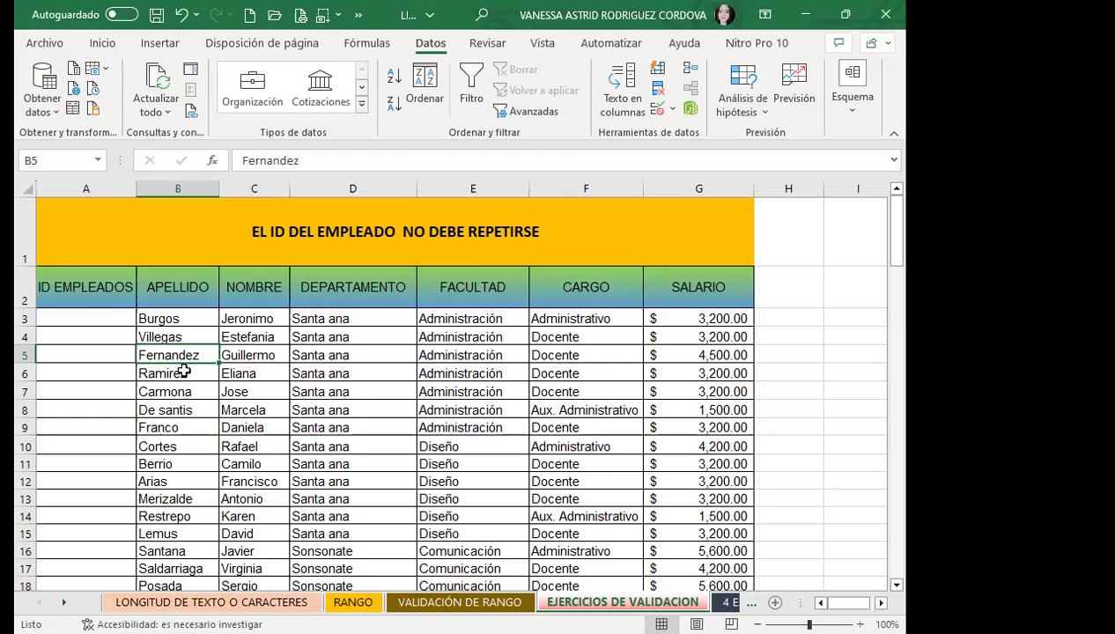
{"action": "left_click", "coordinate": [100, 315]}
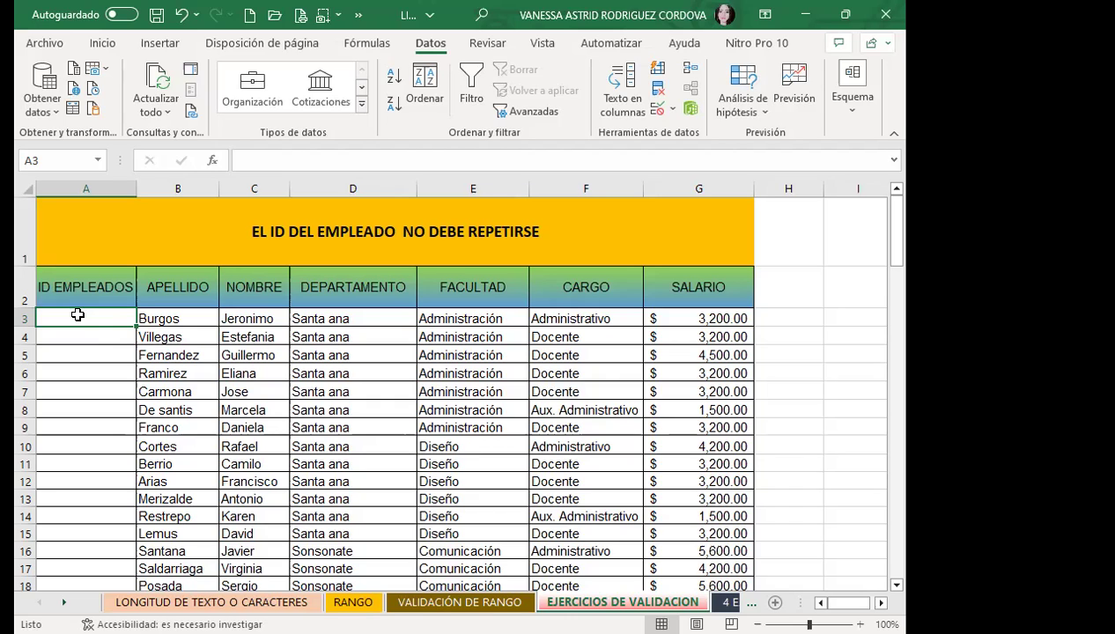
{"action": "left_click_drag", "start_coordinate": [78, 319], "coordinate": [77, 339]}
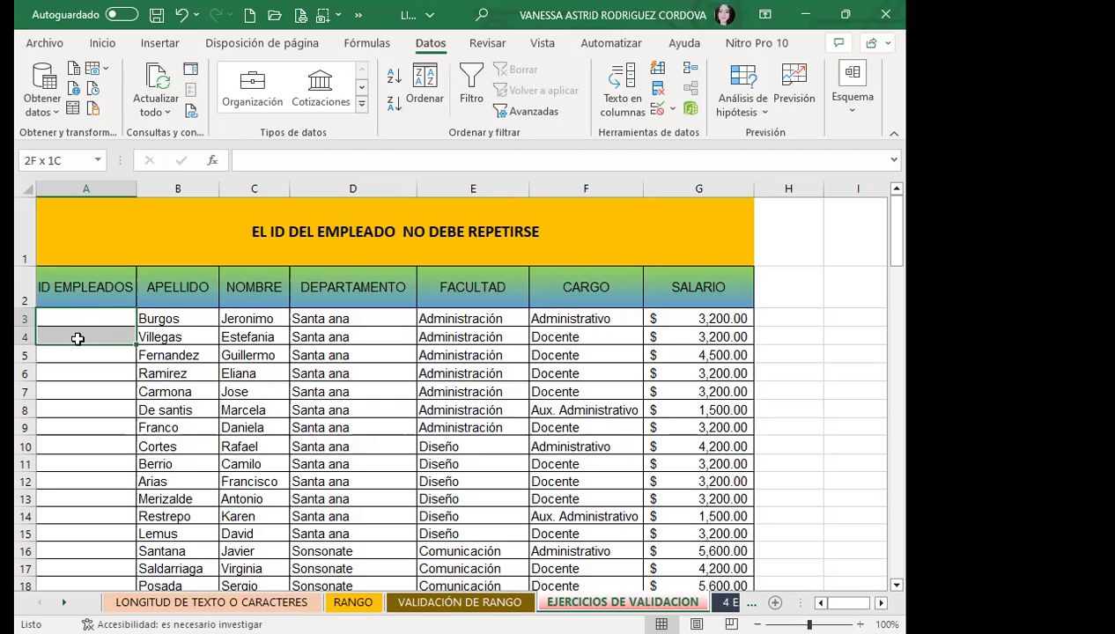
{"action": "left_click", "coordinate": [83, 319]}
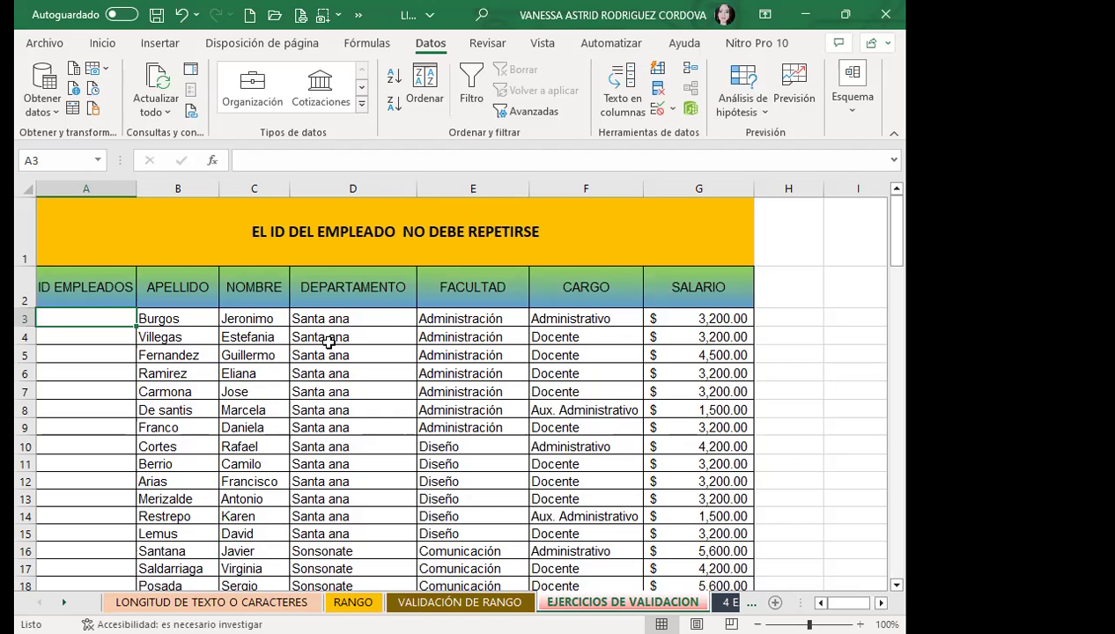
Step: Select the empty ID EMPLEADOS cells A3:A116
{"action": "scroll", "coordinate": [308, 423], "scroll_direction": "down", "scroll_amount": 2}
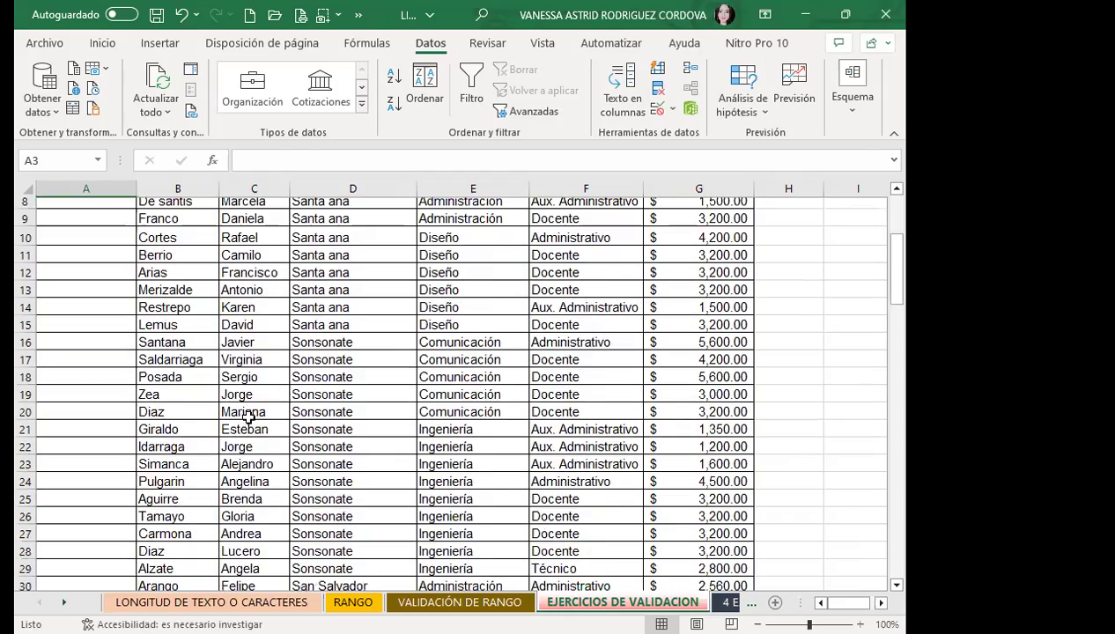
{"action": "scroll", "coordinate": [212, 488], "scroll_direction": "down", "scroll_amount": 4}
{"action": "scroll", "coordinate": [200, 507], "scroll_direction": "down", "scroll_amount": 5}
{"action": "scroll", "coordinate": [200, 507], "scroll_direction": "down", "scroll_amount": 10}
{"action": "scroll", "coordinate": [204, 503], "scroll_direction": "down", "scroll_amount": 5}
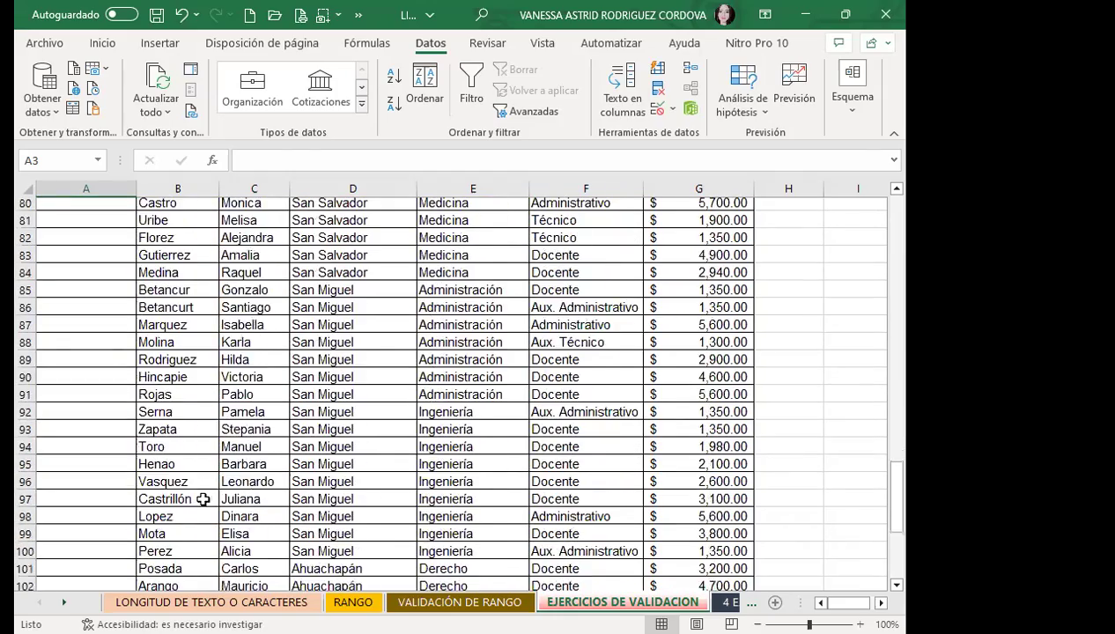
{"action": "scroll", "coordinate": [204, 497], "scroll_direction": "down", "scroll_amount": 11}
{"action": "scroll", "coordinate": [204, 498], "scroll_direction": "down", "scroll_amount": 2}
{"action": "scroll", "coordinate": [204, 485], "scroll_direction": "up", "scroll_amount": 7}
{"action": "scroll", "coordinate": [208, 471], "scroll_direction": "up", "scroll_amount": 4}
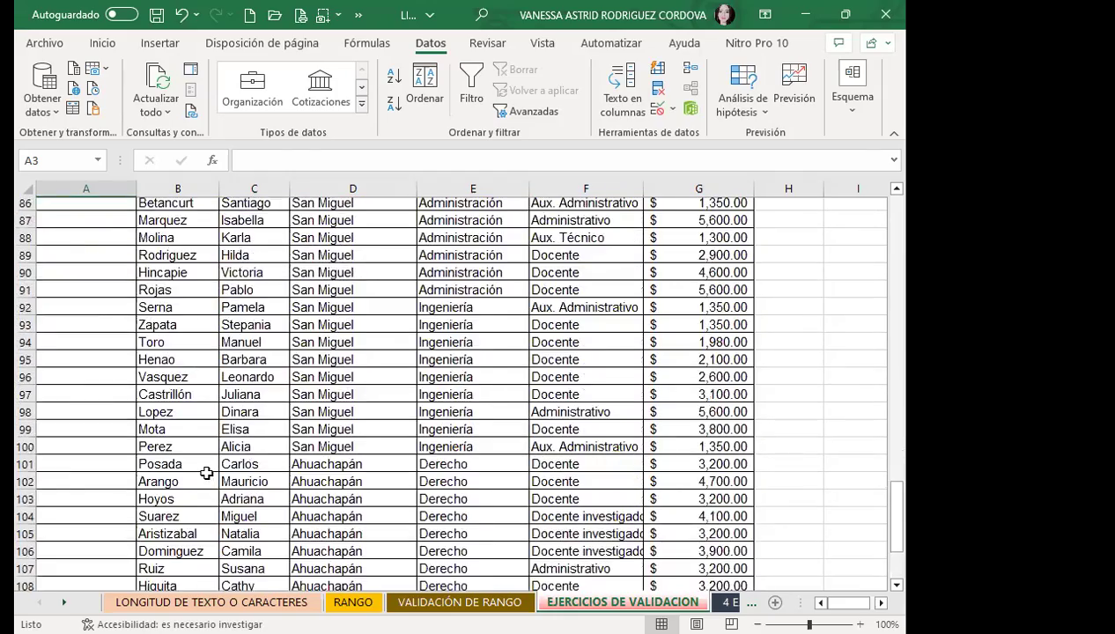
{"action": "scroll", "coordinate": [209, 465], "scroll_direction": "up", "scroll_amount": 11}
{"action": "scroll", "coordinate": [207, 451], "scroll_direction": "up", "scroll_amount": 5}
{"action": "scroll", "coordinate": [159, 370], "scroll_direction": "up", "scroll_amount": 11}
{"action": "scroll", "coordinate": [120, 325], "scroll_direction": "up", "scroll_amount": 2}
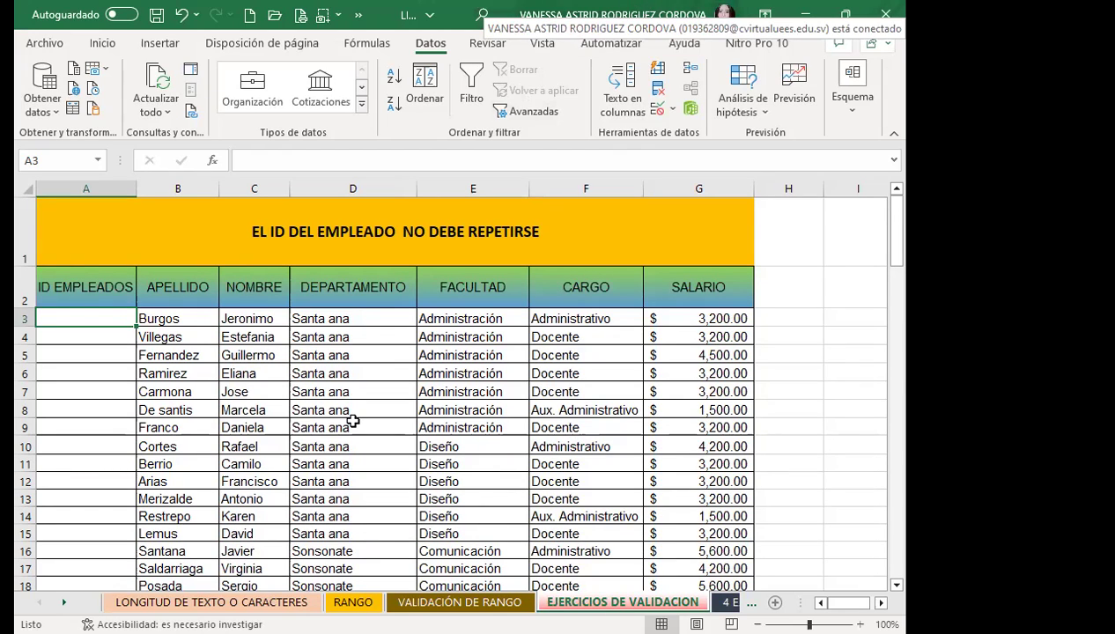
{"action": "mouse_move", "coordinate": [88, 319]}
{"action": "left_mouse_down"}
{"action": "mouse_move", "coordinate": [88, 585]}
{"action": "mouse_move", "coordinate": [86, 562]}
{"action": "left_mouse_up"}
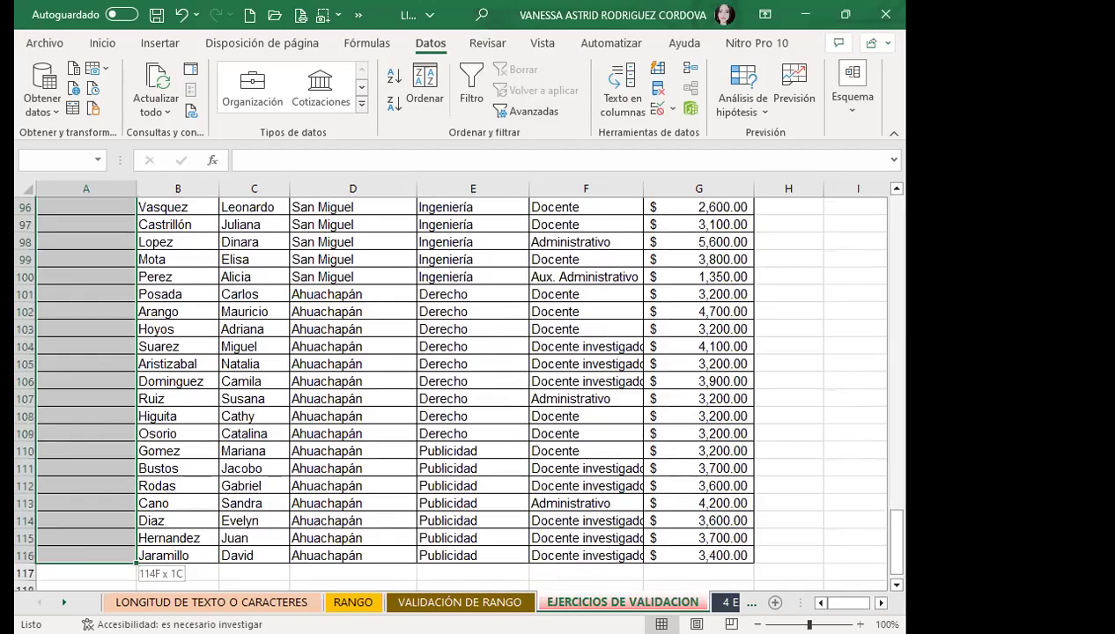
{"action": "scroll", "coordinate": [480, 343], "scroll_direction": "up", "scroll_amount": 7}
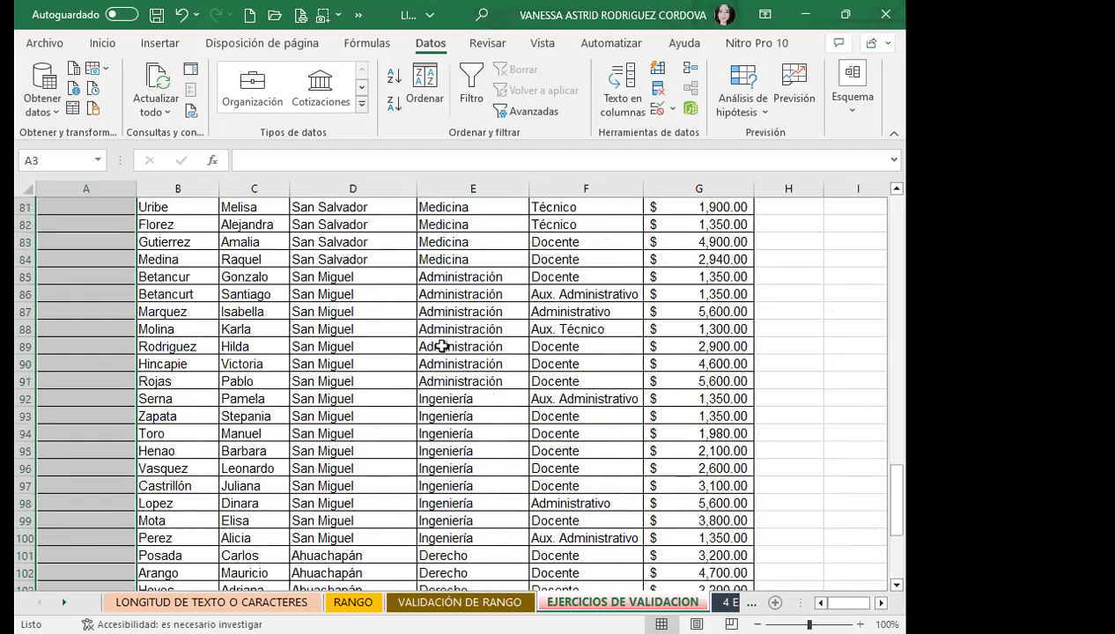
{"action": "scroll", "coordinate": [101, 287], "scroll_direction": "up", "scroll_amount": 8}
{"action": "scroll", "coordinate": [100, 286], "scroll_direction": "up", "scroll_amount": 11}
{"action": "scroll", "coordinate": [166, 239], "scroll_direction": "up", "scroll_amount": 6}
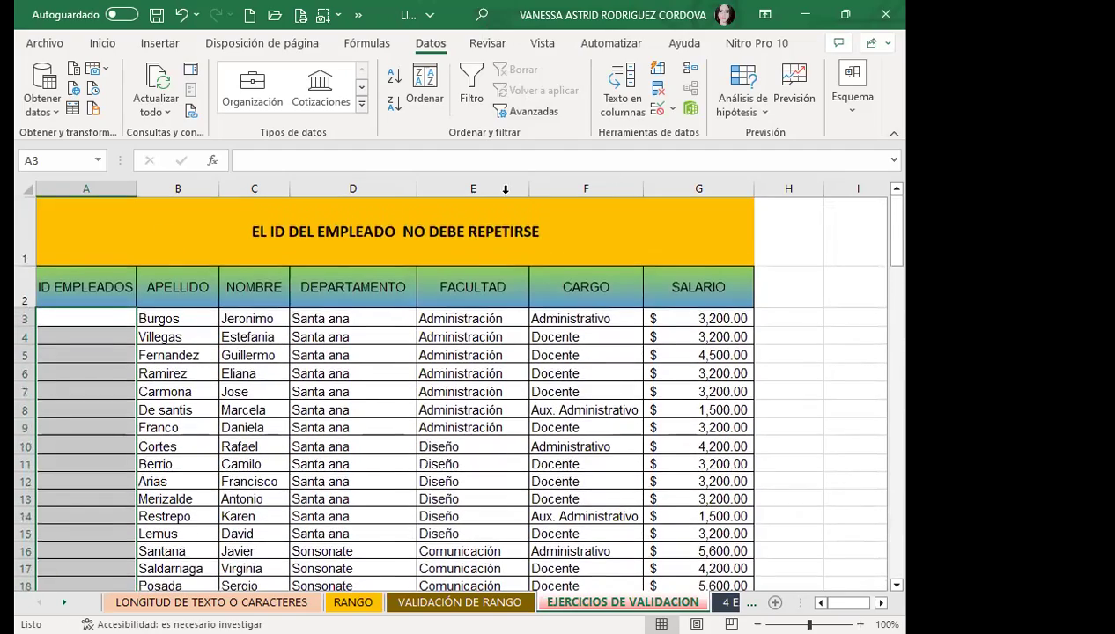
Step: Open Validación de datos for the ID cells and set Permitir to Personalizada
{"action": "left_click", "coordinate": [657, 111]}
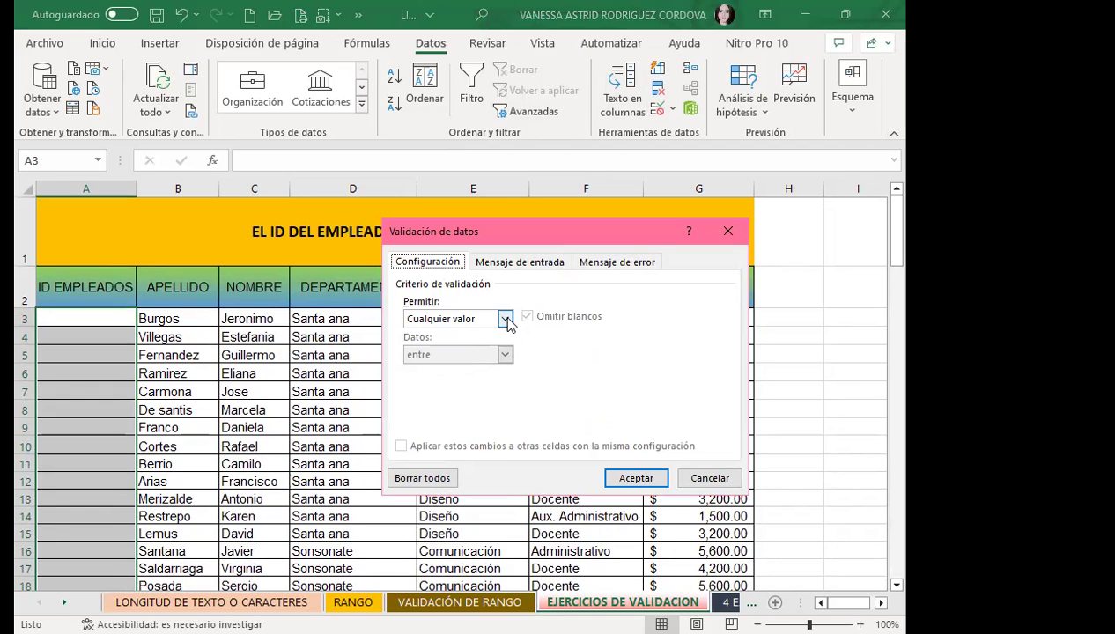
{"action": "left_click", "coordinate": [506, 319]}
{"action": "left_click", "coordinate": [447, 414]}
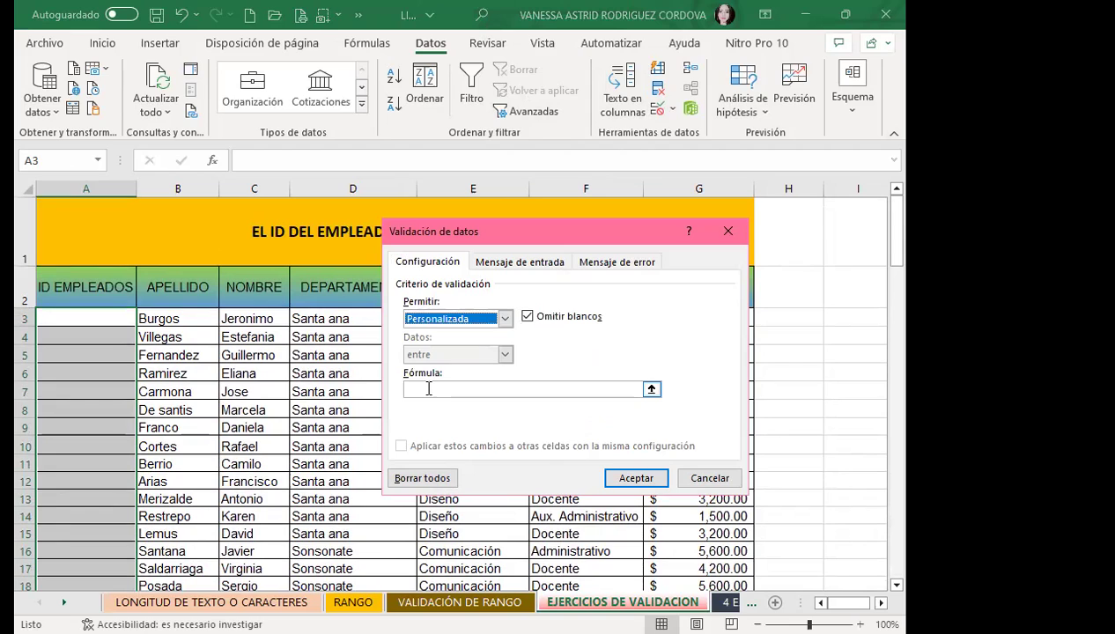
{"action": "left_click", "coordinate": [429, 388]}
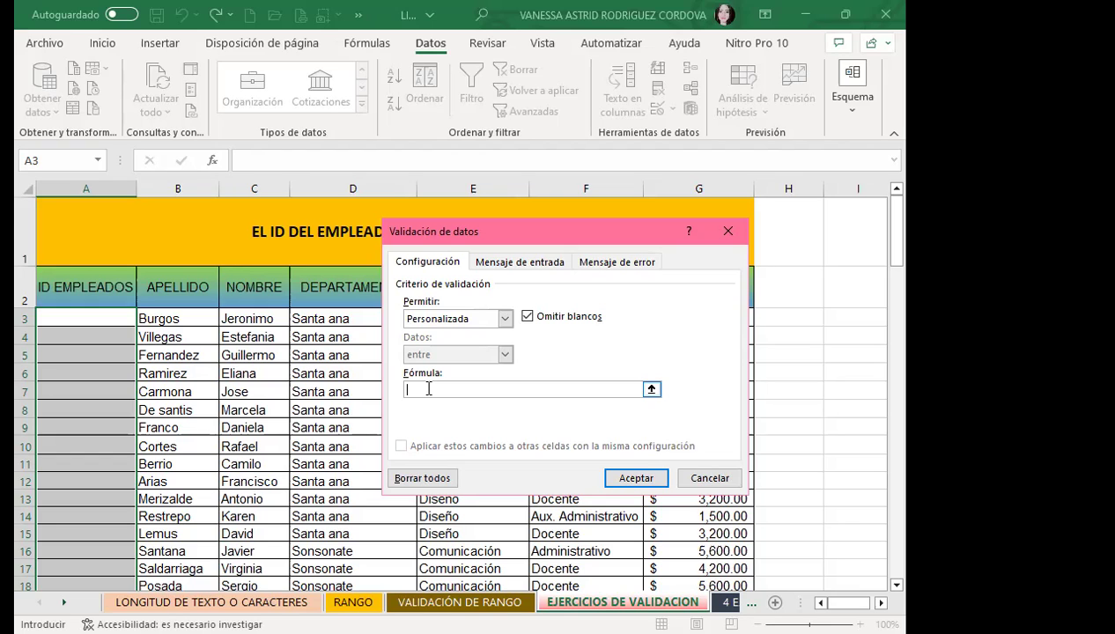
Step: Start the custom validation formula as =CONTAR.SI($A$3:$A$116; using the absolute range A3:A116
{"action": "type", "text": "=CONTAR"}
{"action": "type", "text": ".SI"}
{"action": "type", "text": "("}
{"action": "left_click", "coordinate": [81, 318]}
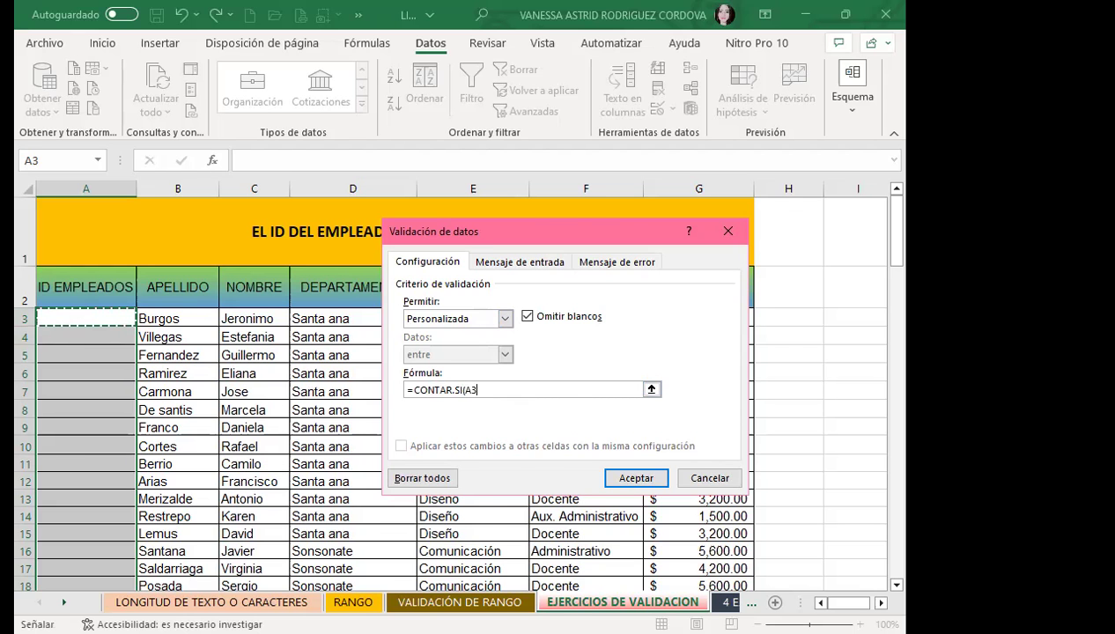
{"action": "left_click_drag", "start_coordinate": [81, 318], "coordinate": [60, 557]}
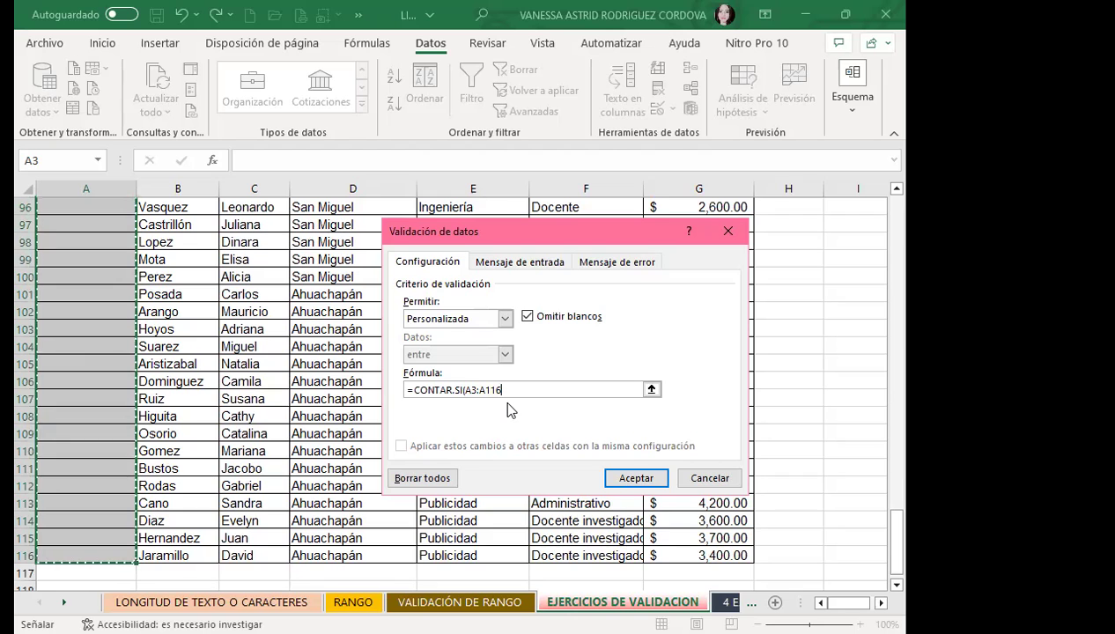
{"action": "key", "text": "F4"}
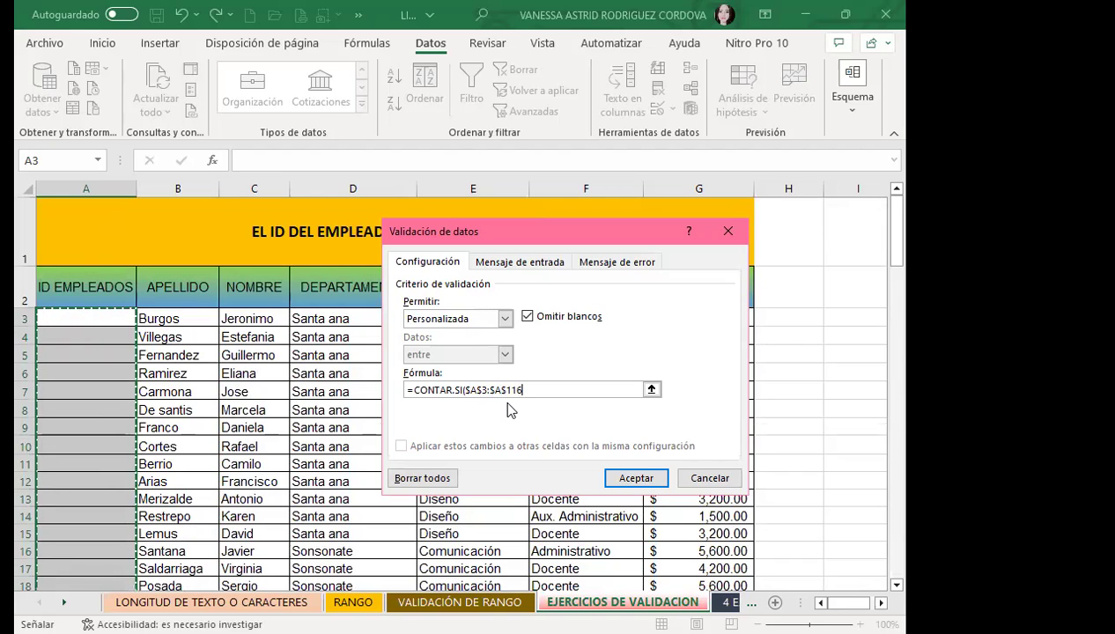
{"action": "type", "text": ";"}
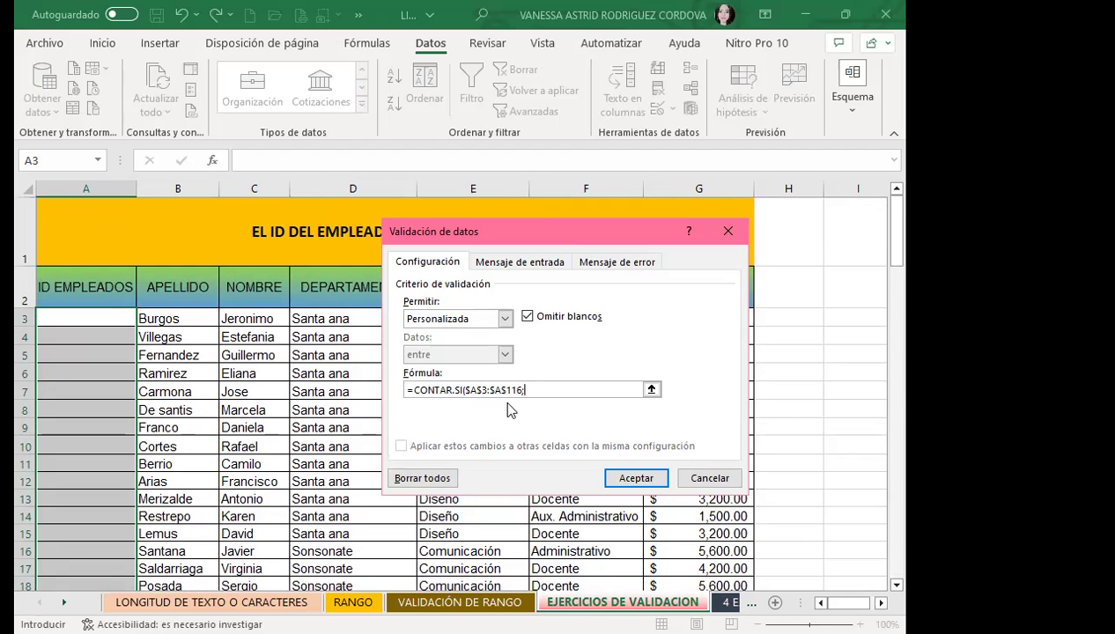
Step: Complete the formula as =CONTAR.SI($A$3:$A$116;A3)=1, with cell A3 as the value counted
{"action": "left_click", "coordinate": [100, 319]}
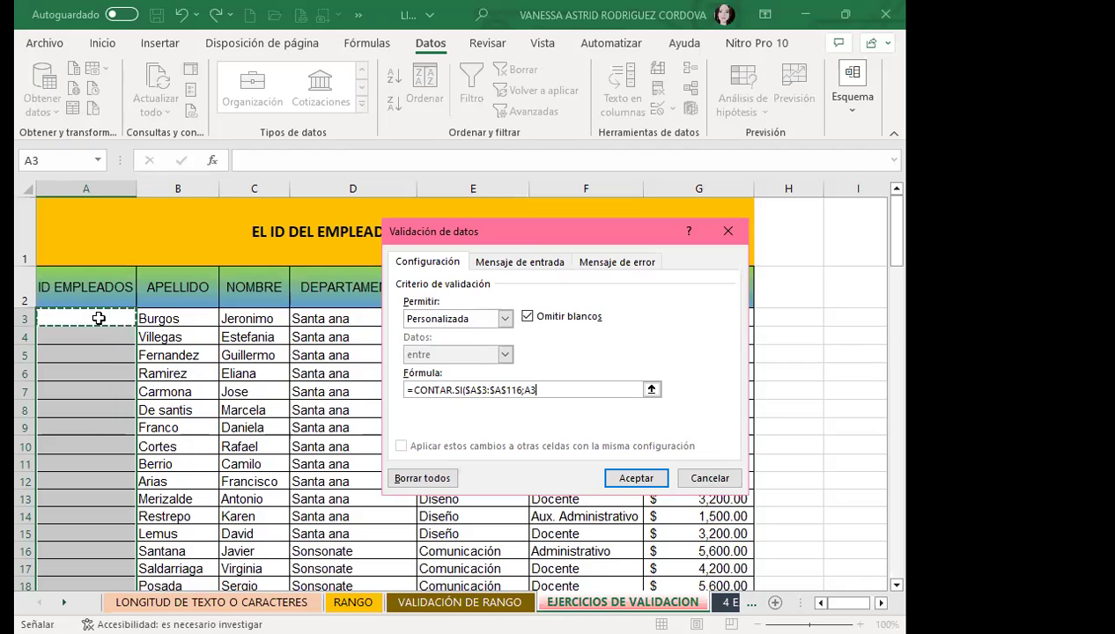
{"action": "type", "text": ")"}
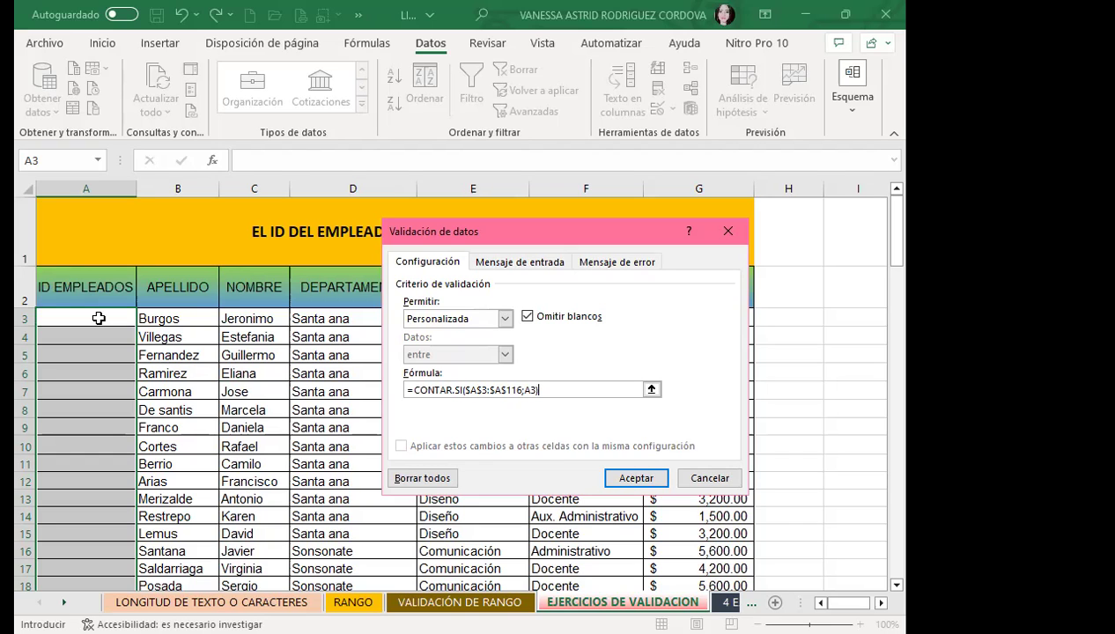
{"action": "type", "text": "=1"}
Step: Give the error alert the title ID and the message CÓDIGO DE EXPLEADO UNICO, then apply the rule
{"action": "left_click", "coordinate": [616, 266]}
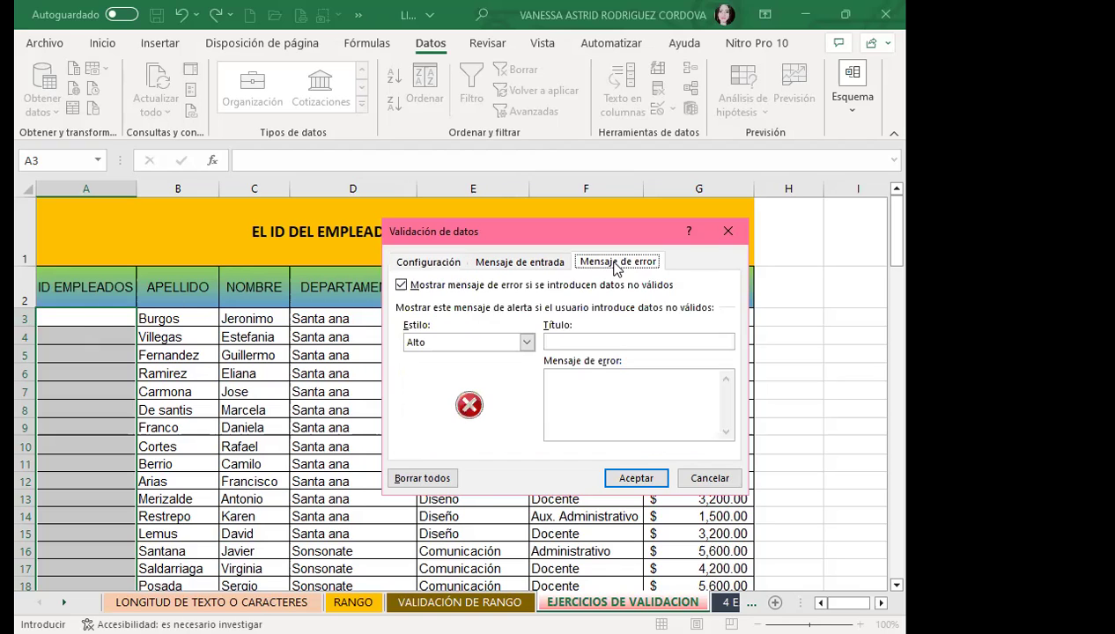
{"action": "left_click", "coordinate": [574, 340]}
{"action": "type", "text": "ID"}
{"action": "type", "text": "CÓDIGO DE EXPLEADO"}
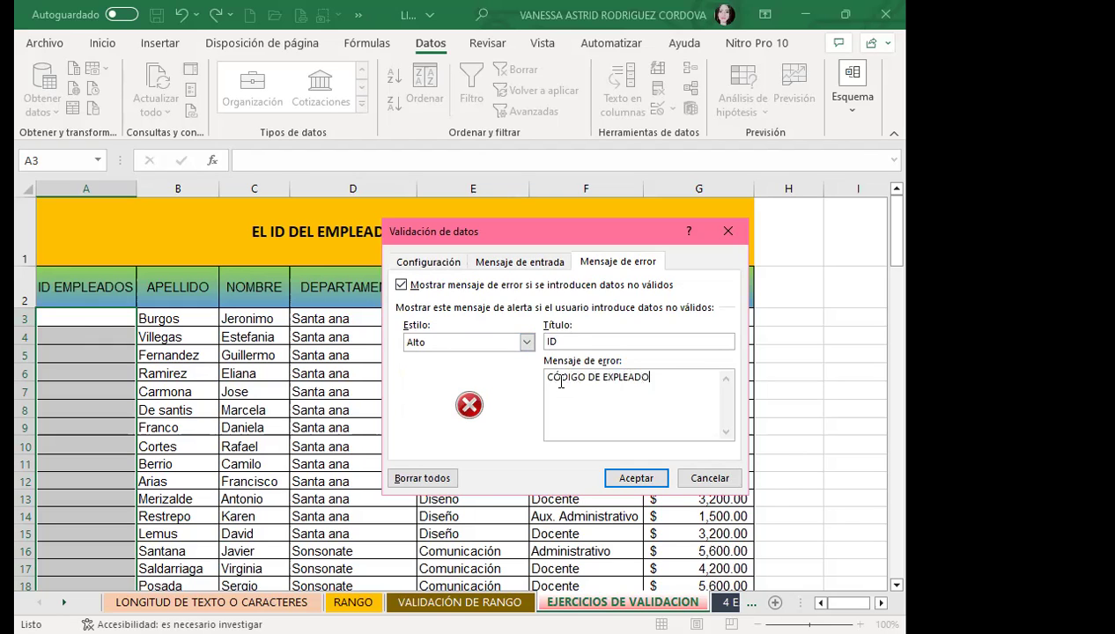
{"action": "type", "text": "I"}
{"action": "type", "text": "UNICO"}
{"action": "left_click", "coordinate": [636, 477]}
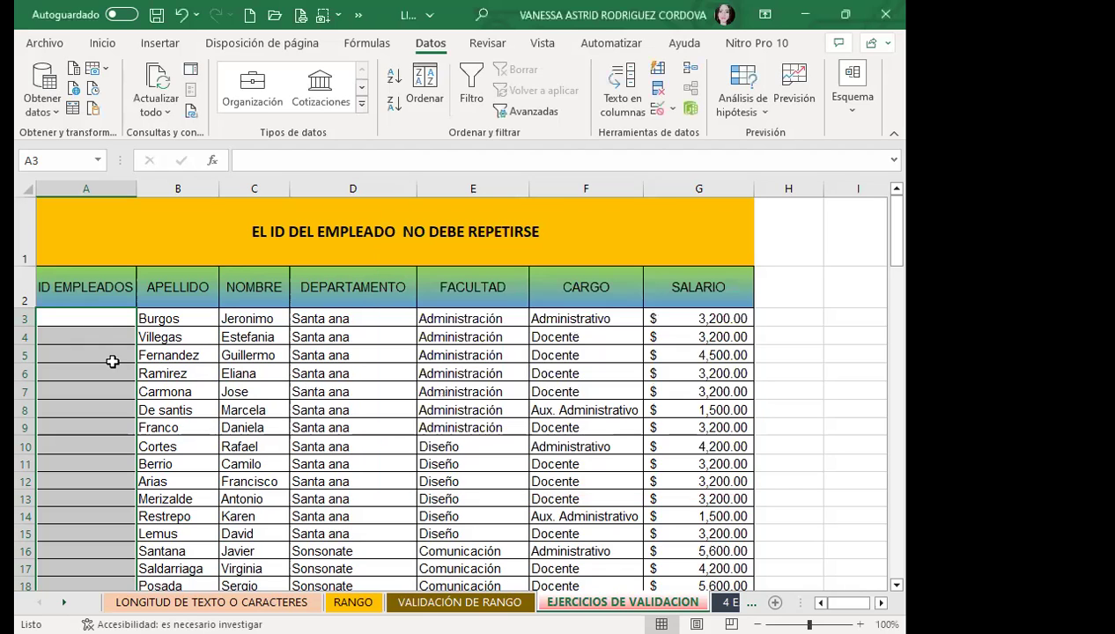
Step: Enter the IDs BJ0001 in A3 and VE0002 in A4
{"action": "left_click", "coordinate": [58, 333]}
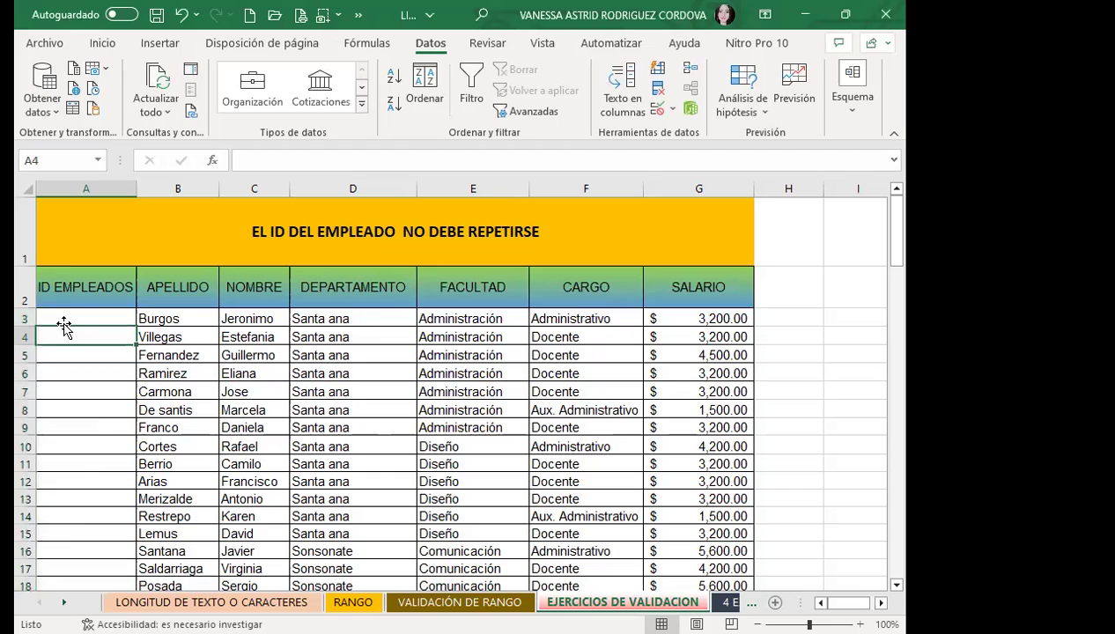
{"action": "left_click", "coordinate": [70, 316]}
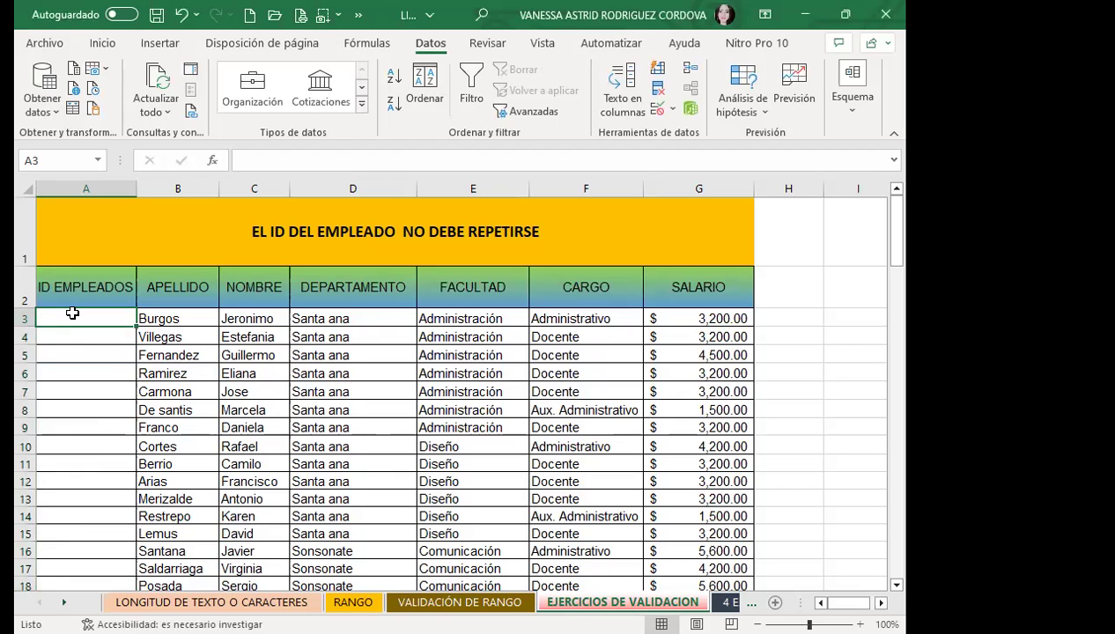
{"action": "type", "text": "BJ"}
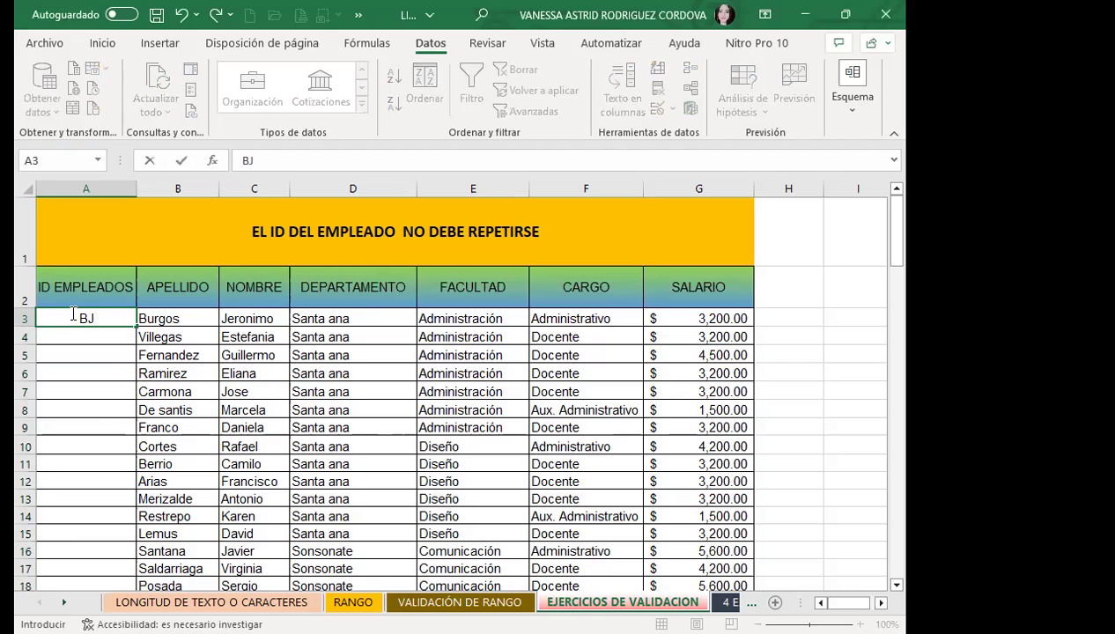
{"action": "type", "text": "0001"}
{"action": "key", "text": "Return"}
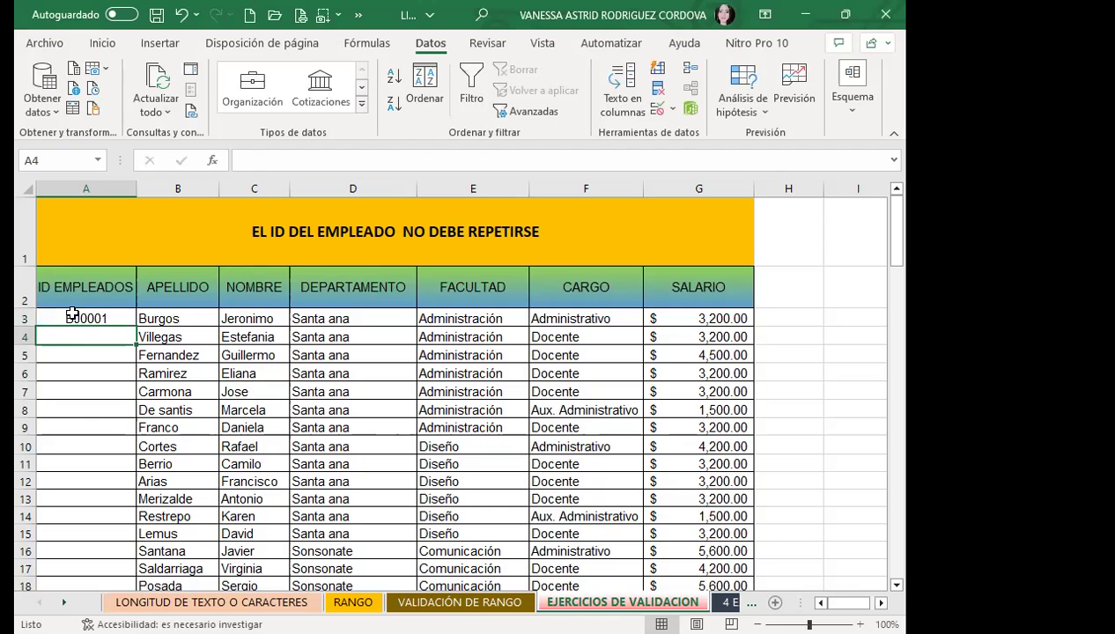
{"action": "type", "text": "VE"}
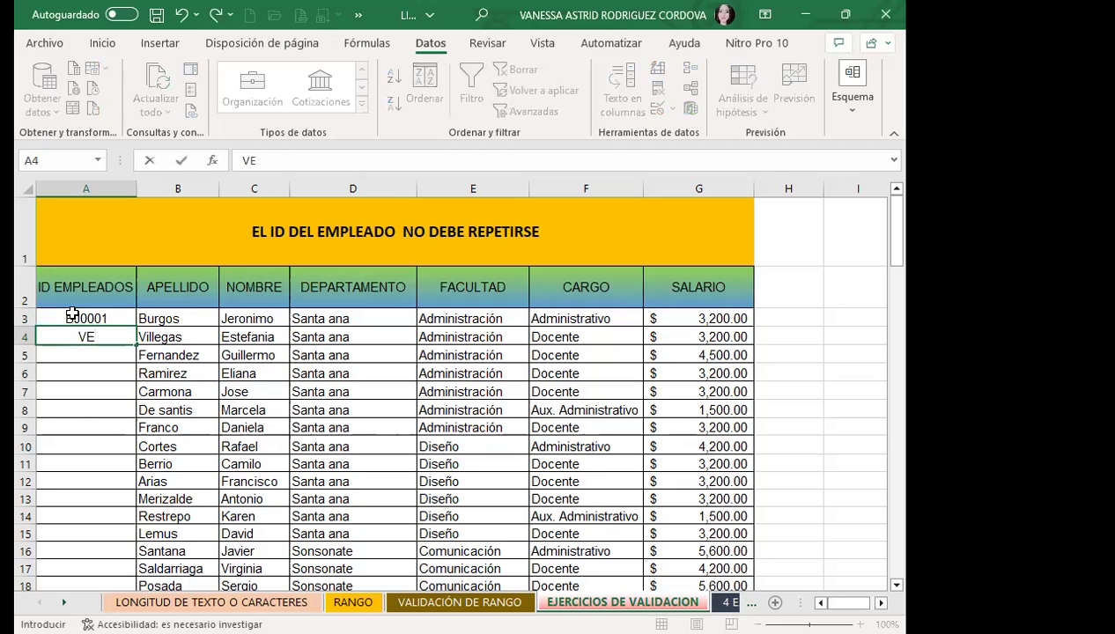
{"action": "type", "text": "0002"}
{"action": "key", "text": "Return"}
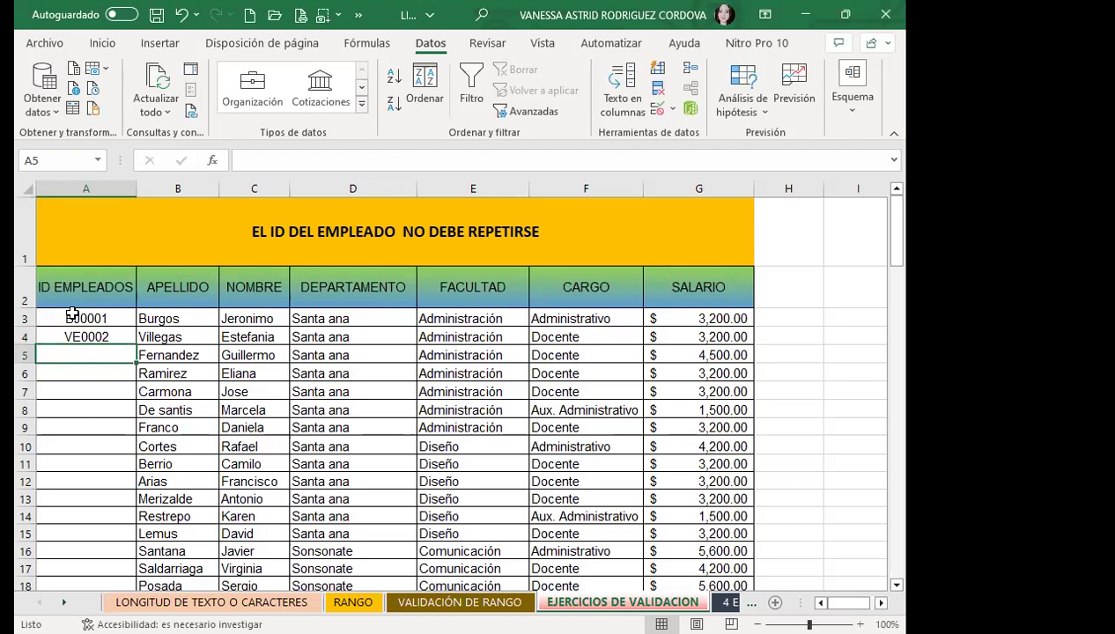
Step: Enter the third ID in A5, correcting FG003 to FG0003
{"action": "type", "text": "FG"}
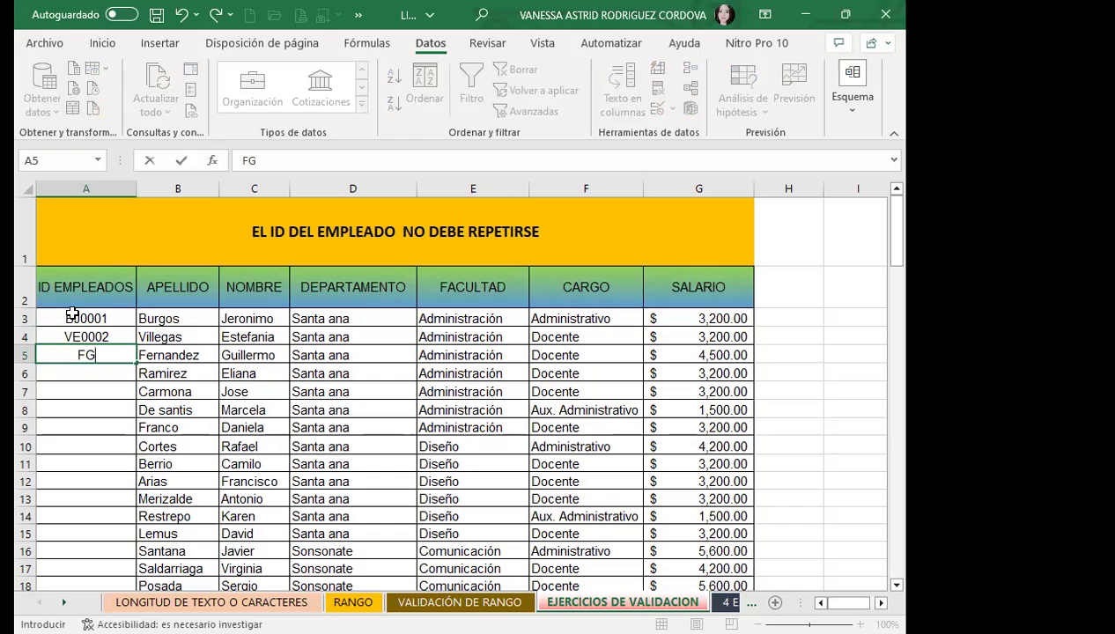
{"action": "type", "text": "003"}
{"action": "key", "text": "Return"}
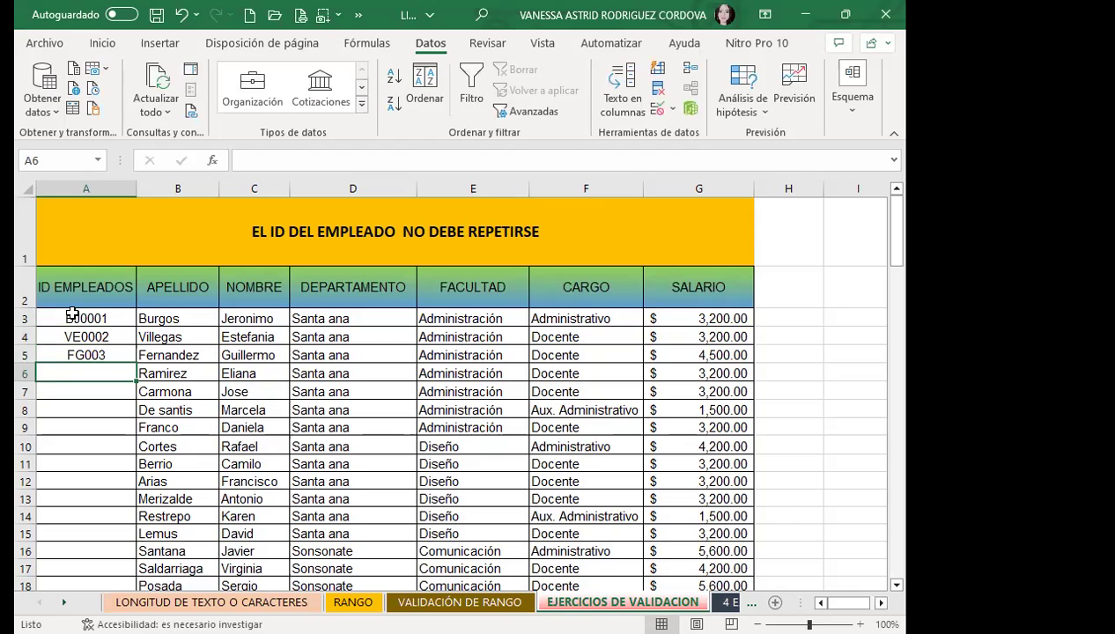
{"action": "double_click", "coordinate": [105, 355]}
{"action": "type", "text": "0"}
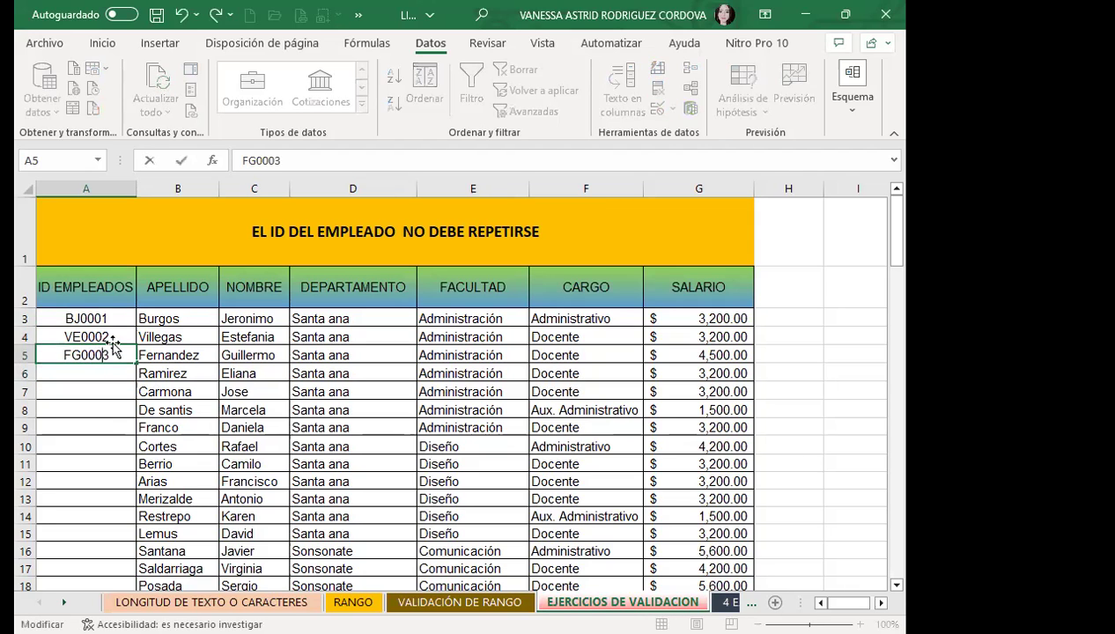
{"action": "key", "text": "Return"}
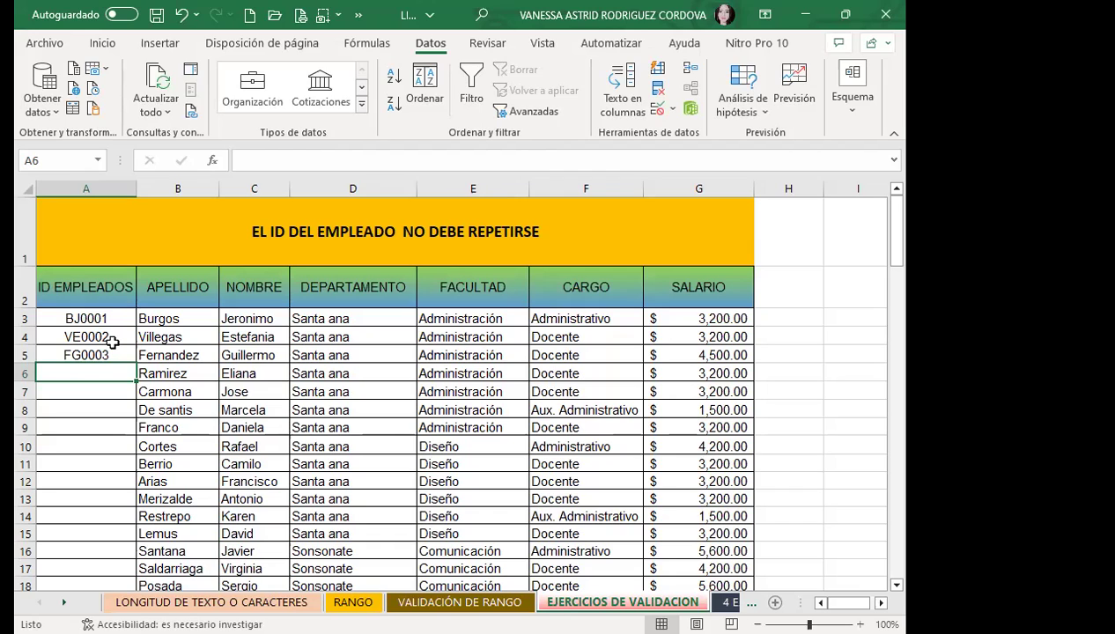
Step: Test a duplicate BJ0001 in A6, cancel the rejected entry, and reselect A3:A116
{"action": "type", "text": "BJ0001"}
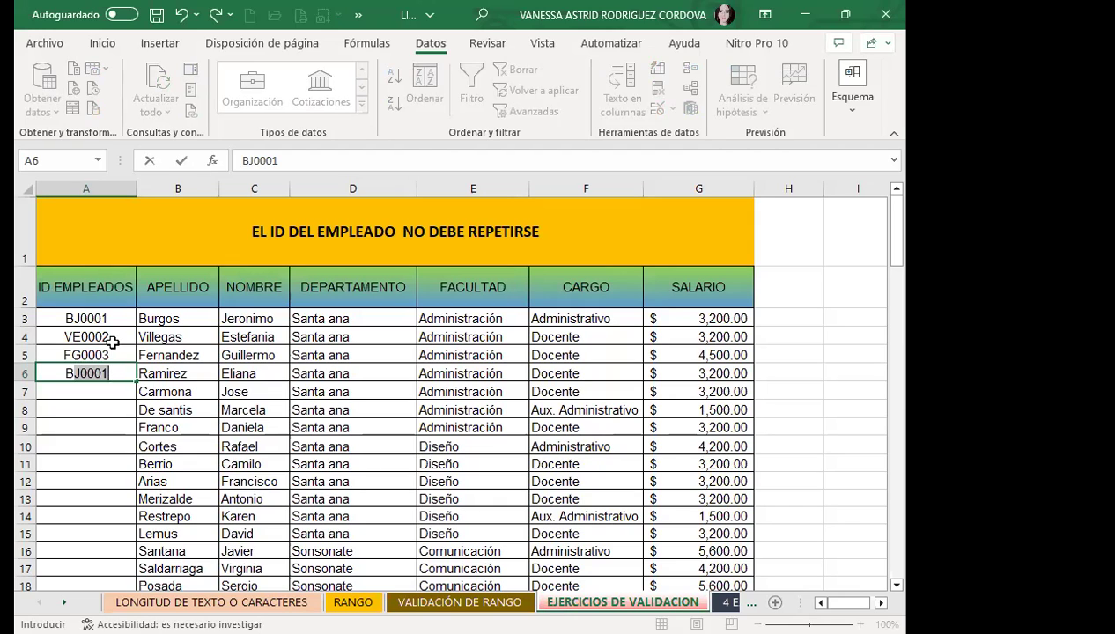
{"action": "key", "text": "Return"}
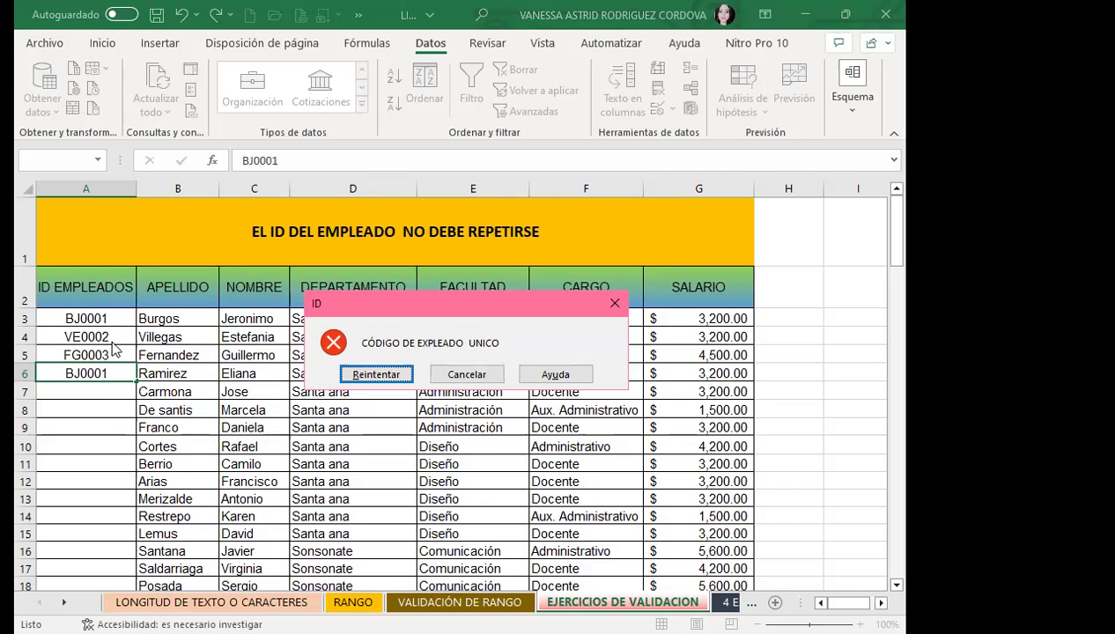
{"action": "left_click", "coordinate": [363, 375]}
{"action": "key", "text": "Return"}
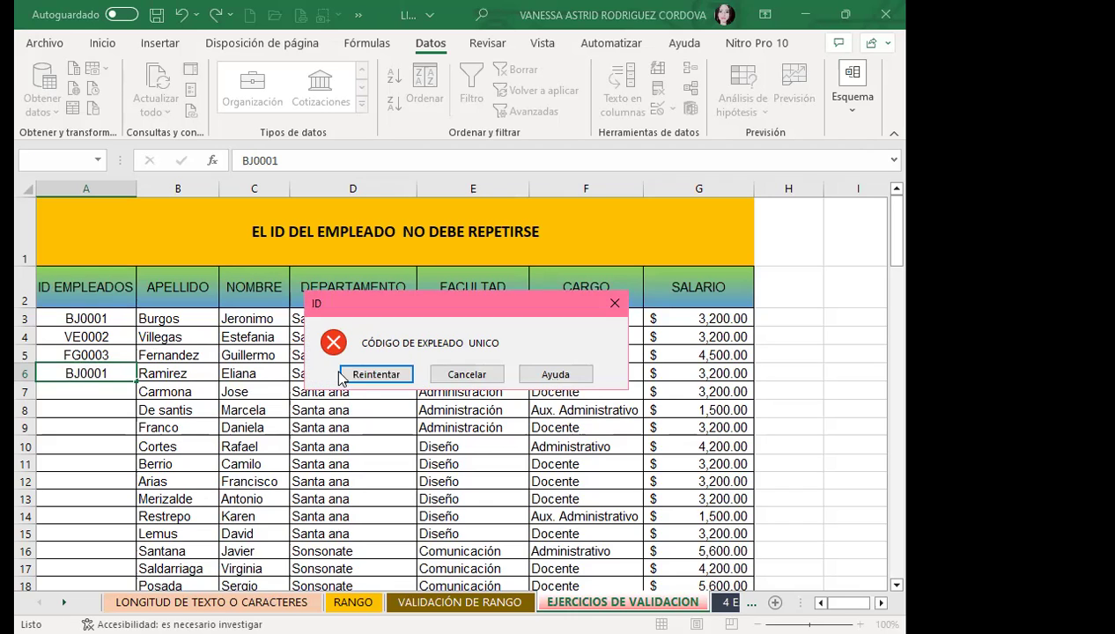
{"action": "left_click", "coordinate": [470, 374]}
{"action": "mouse_move", "coordinate": [100, 318]}
{"action": "left_mouse_down"}
{"action": "mouse_move", "coordinate": [85, 588]}
{"action": "mouse_move", "coordinate": [123, 560]}
{"action": "mouse_move", "coordinate": [101, 557]}
{"action": "left_mouse_up"}
Step: Fix the error message to read CÓDIGO DE EMPLEADO UNICO, then return to cell A6
{"action": "left_click", "coordinate": [656, 108]}
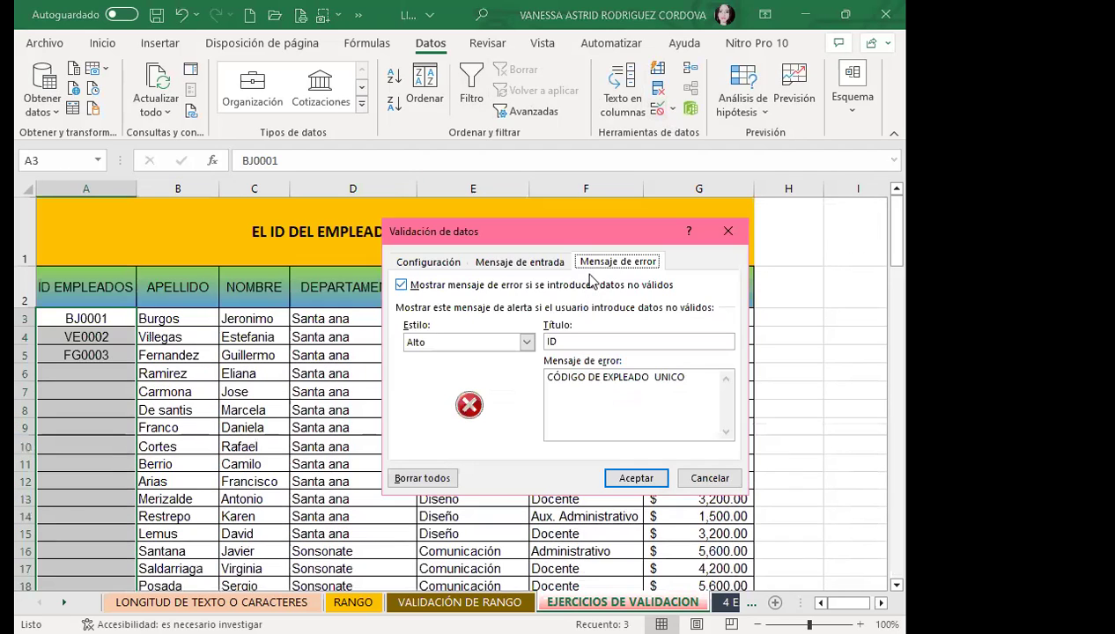
{"action": "left_click", "coordinate": [607, 379]}
{"action": "key", "text": "BackSpace"}
{"action": "type", "text": "M"}
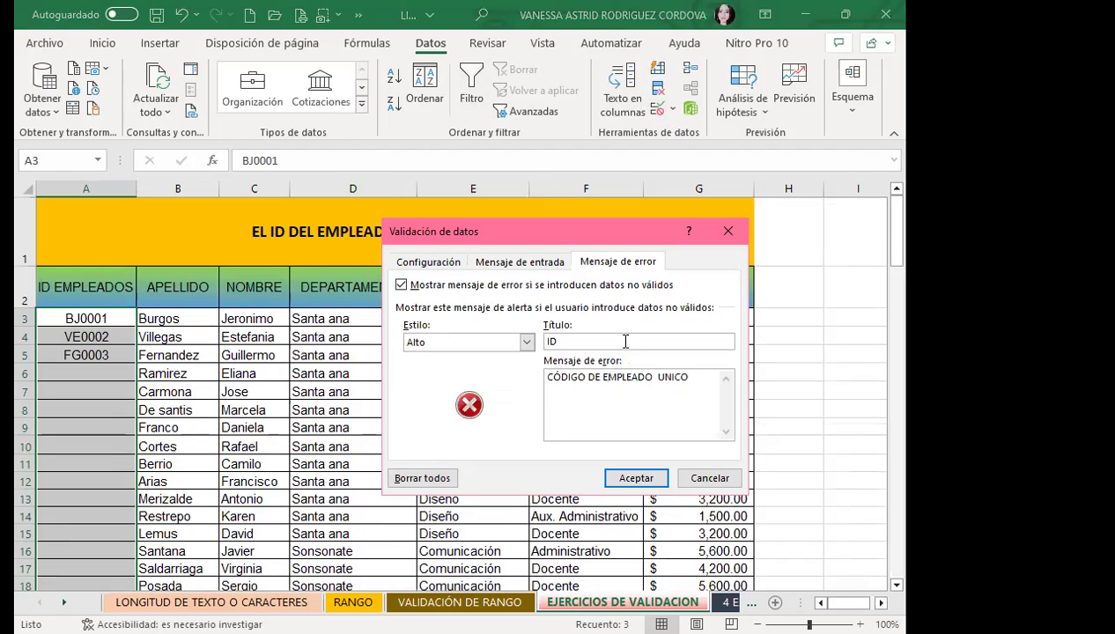
{"action": "left_click", "coordinate": [640, 480]}
{"action": "left_click", "coordinate": [104, 355]}
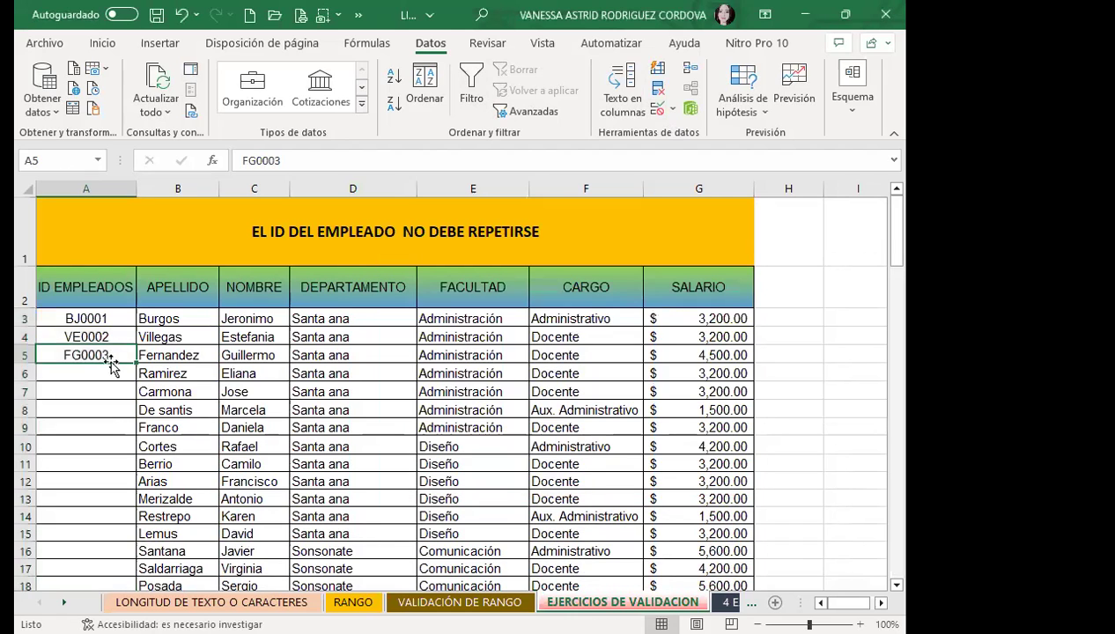
{"action": "left_click", "coordinate": [99, 373]}
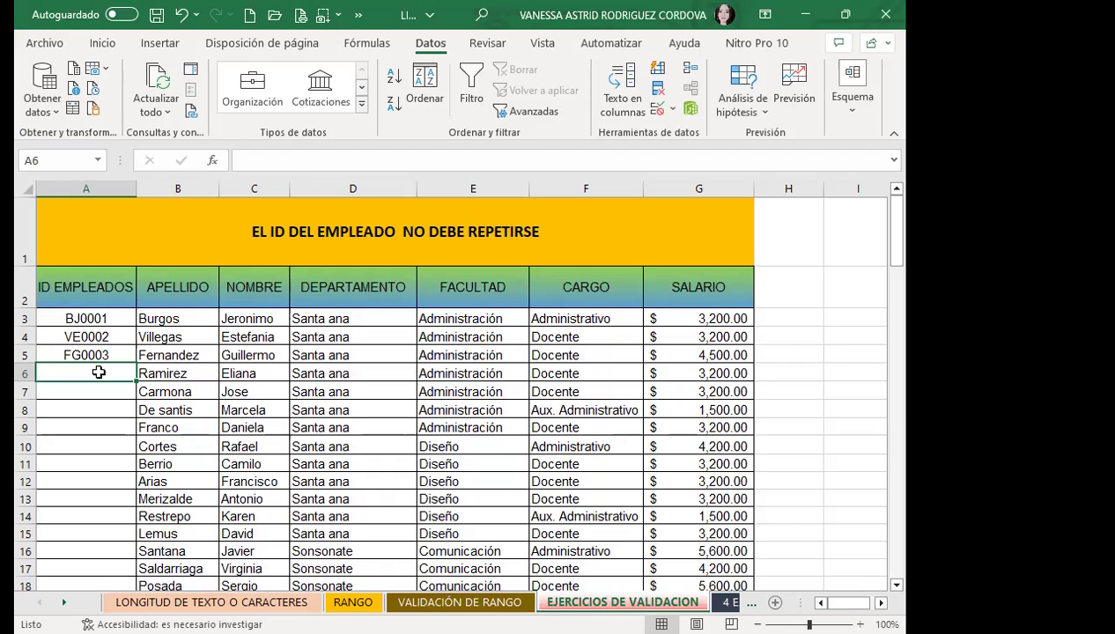
Step: Enter RE004 in A6, then re-enter it as RE0004
{"action": "type", "text": "R"}
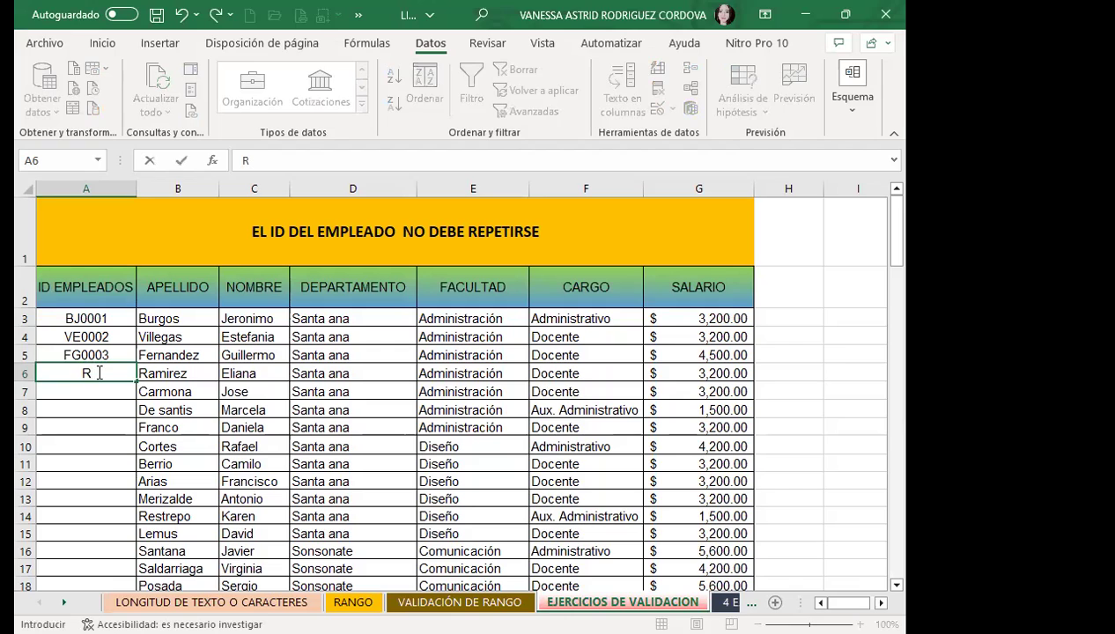
{"action": "type", "text": "E"}
{"action": "type", "text": "004"}
{"action": "key", "text": "BackSpace"}
{"action": "key", "text": "BackSpace"}
{"action": "key", "text": "BackSpace"}
{"action": "key", "text": "BackSpace"}
{"action": "key", "text": "BackSpace"}
{"action": "key", "text": "ctrl+z"}
{"action": "key", "text": "ctrl+Return"}
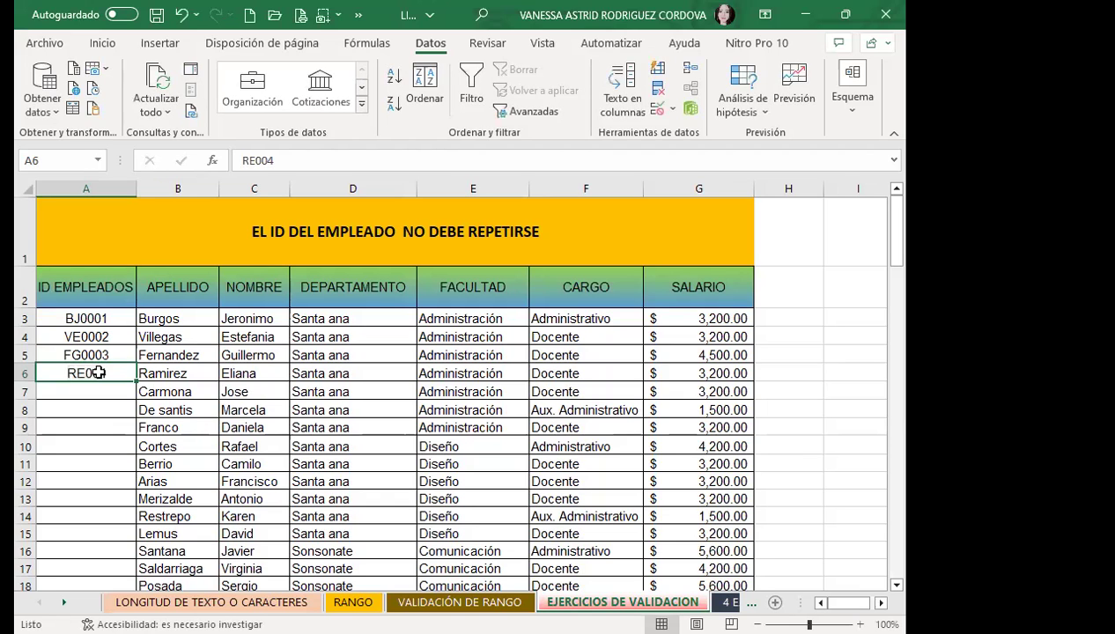
{"action": "type", "text": "RE0004"}
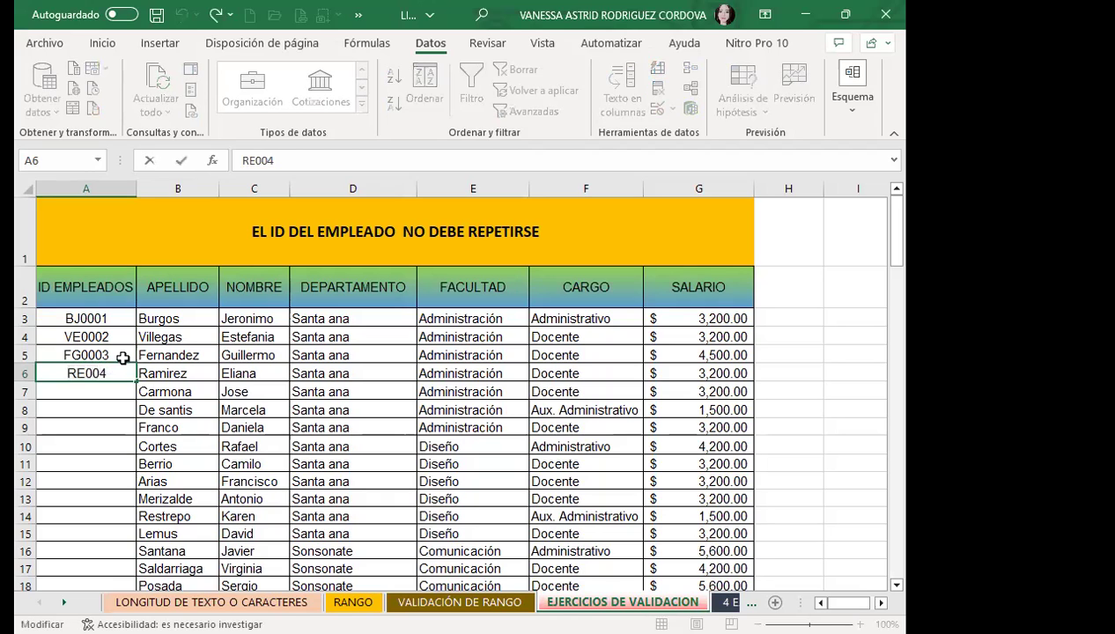
{"action": "key", "text": "Return"}
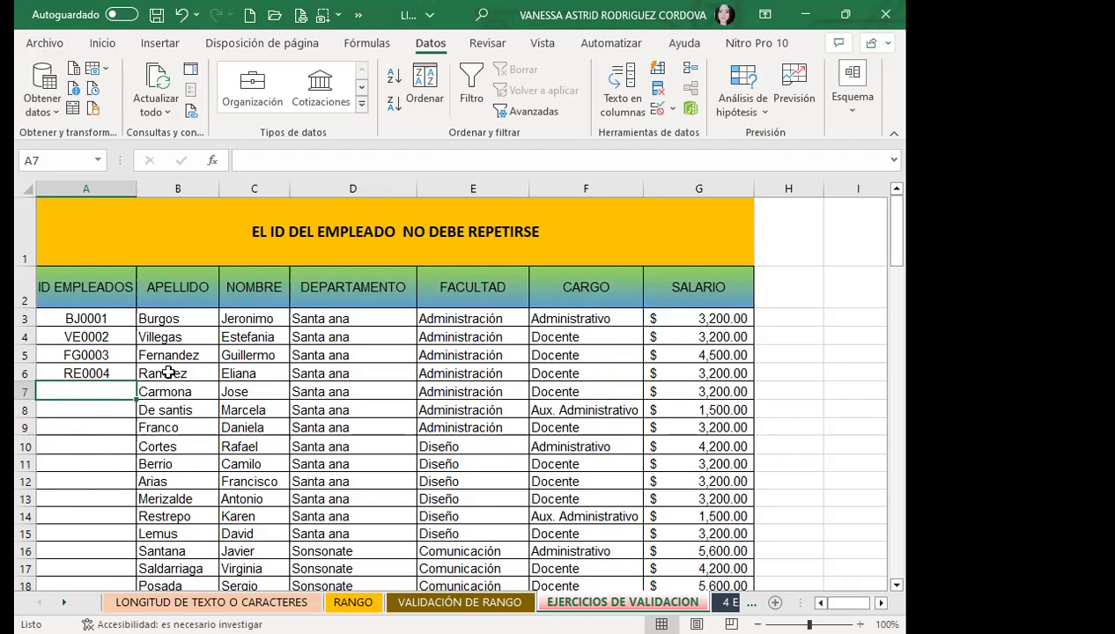
{"action": "scroll", "coordinate": [93, 454], "scroll_direction": "down", "scroll_amount": 1}
{"action": "scroll", "coordinate": [94, 453], "scroll_direction": "down", "scroll_amount": 1}
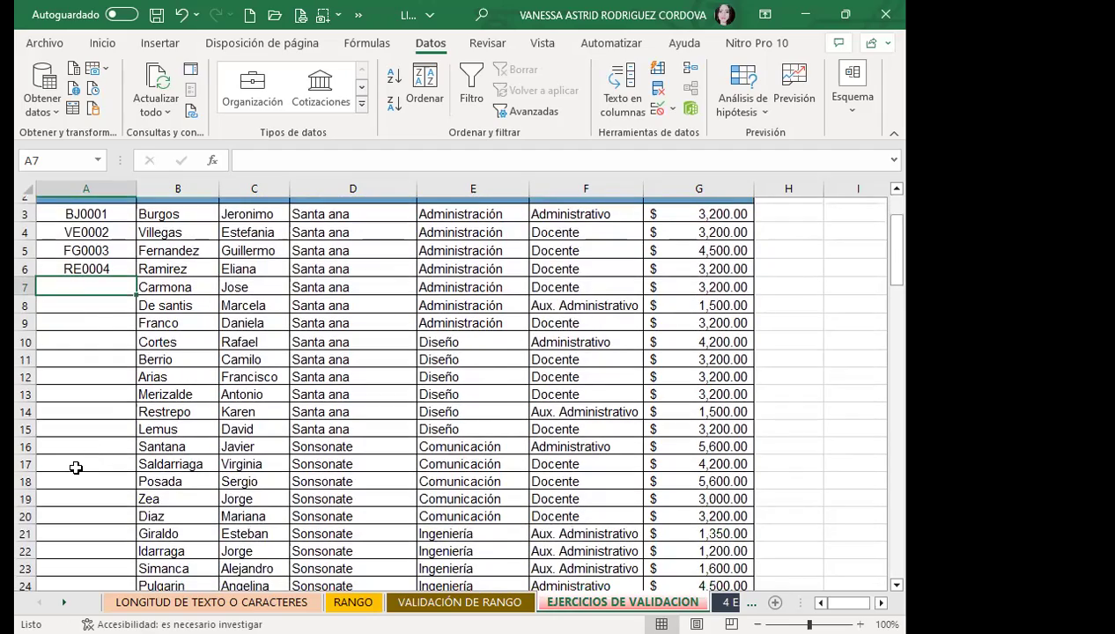
{"action": "scroll", "coordinate": [75, 465], "scroll_direction": "up", "scroll_amount": 2}
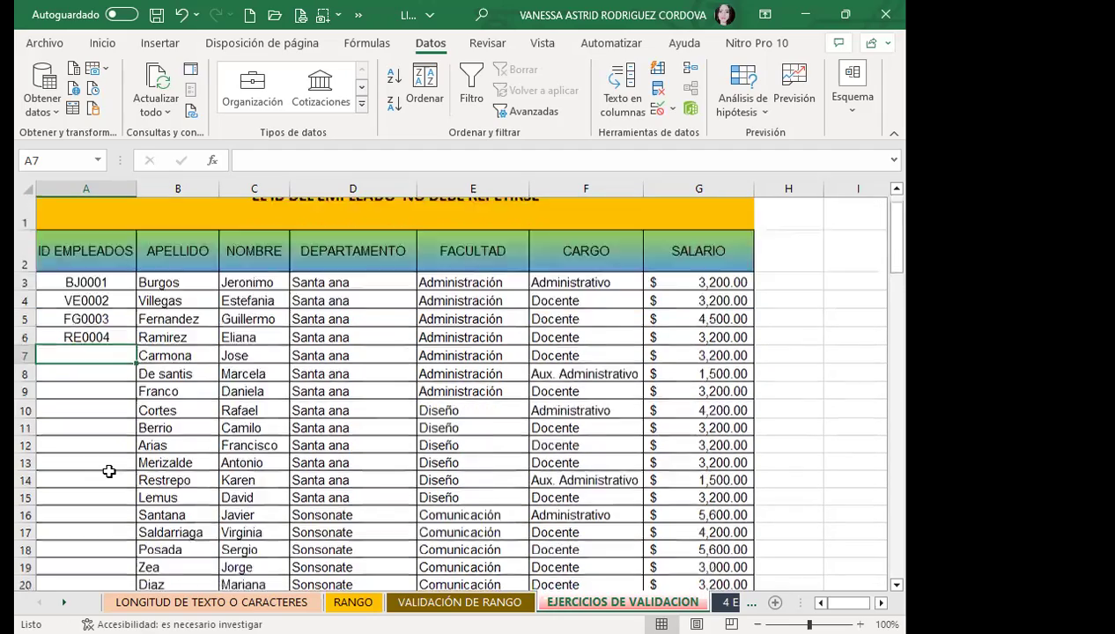
{"action": "scroll", "coordinate": [105, 463], "scroll_direction": "down", "scroll_amount": 2}
{"action": "scroll", "coordinate": [93, 476], "scroll_direction": "down", "scroll_amount": 3}
{"action": "left_click", "coordinate": [87, 498]}
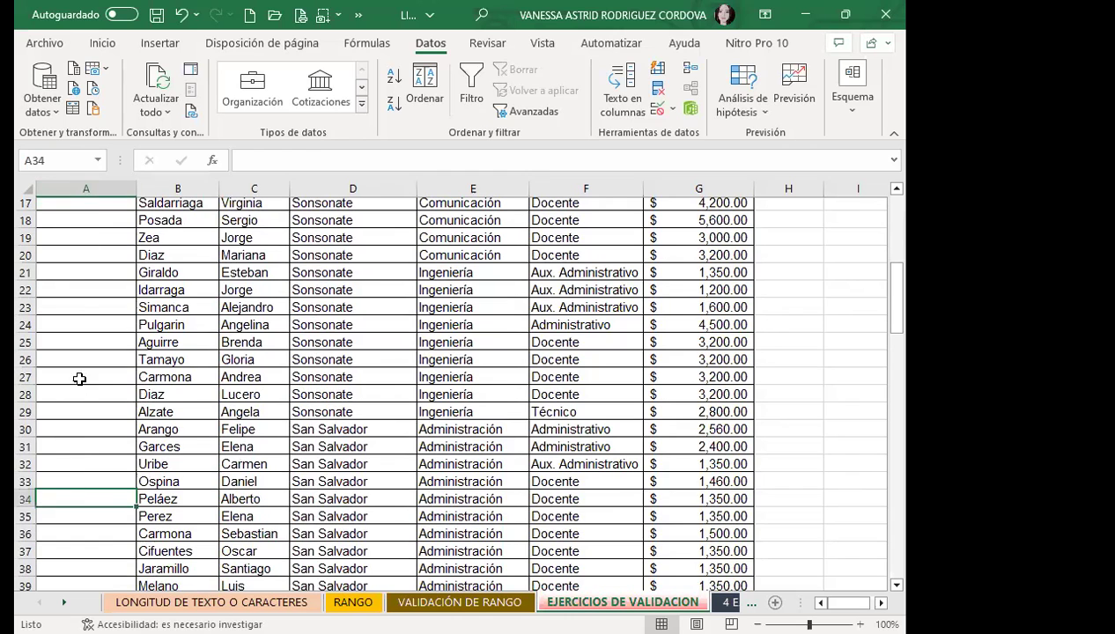
{"action": "scroll", "coordinate": [81, 390], "scroll_direction": "down", "scroll_amount": 3}
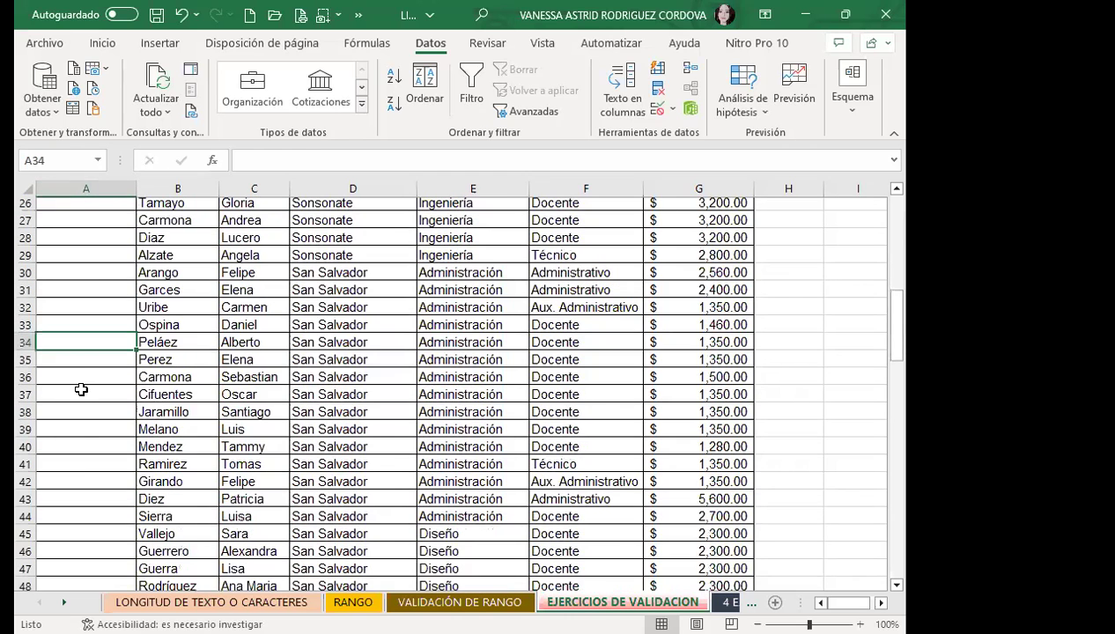
{"action": "scroll", "coordinate": [81, 389], "scroll_direction": "down", "scroll_amount": 2}
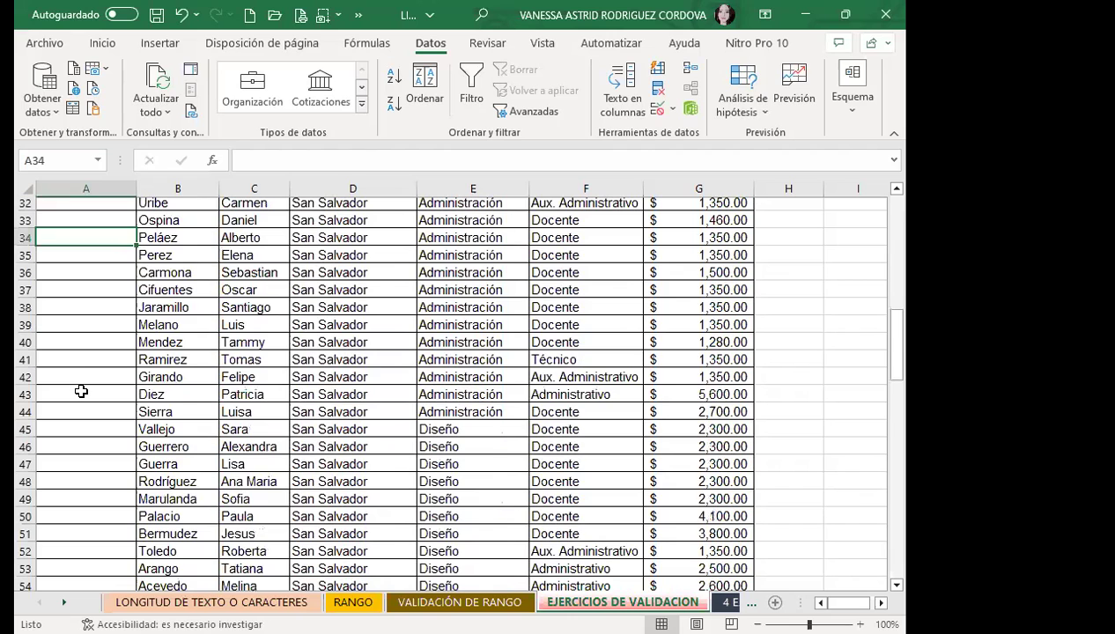
{"action": "scroll", "coordinate": [81, 391], "scroll_direction": "up", "scroll_amount": 4}
{"action": "scroll", "coordinate": [81, 391], "scroll_direction": "up", "scroll_amount": 3}
{"action": "scroll", "coordinate": [81, 391], "scroll_direction": "up", "scroll_amount": 3}
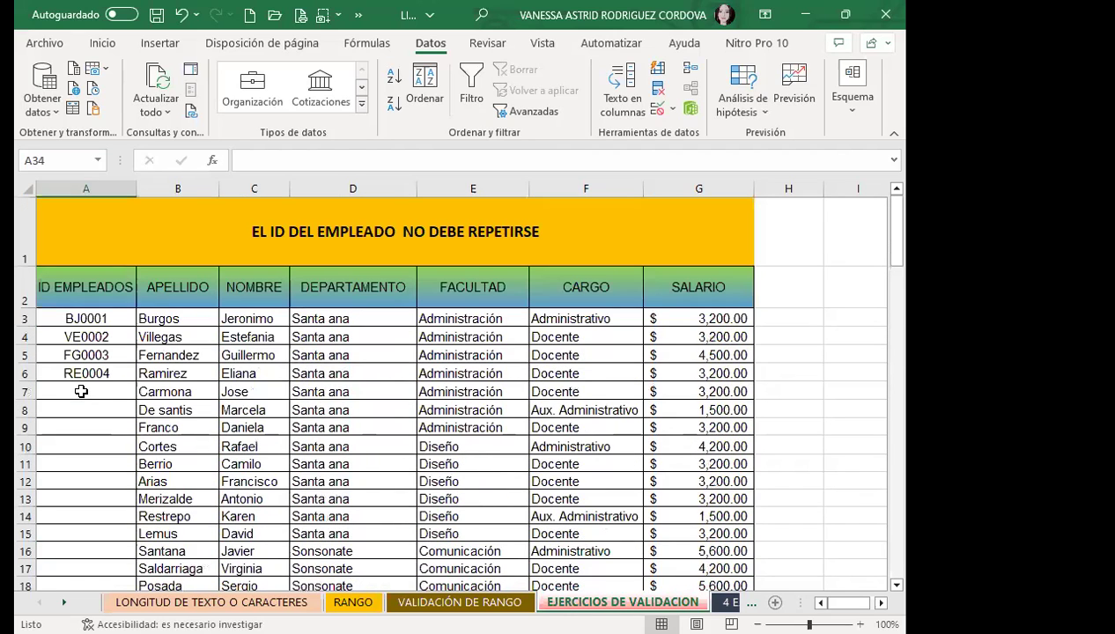
{"action": "left_click", "coordinate": [87, 394]}
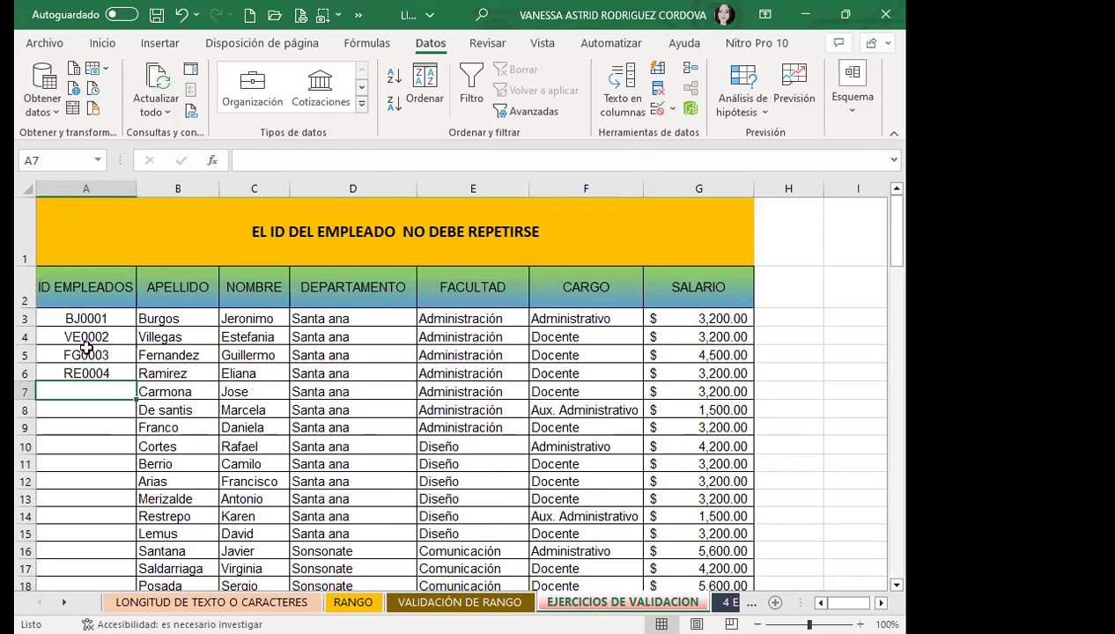
{"action": "left_click", "coordinate": [102, 464]}
{"action": "scroll", "coordinate": [77, 502], "scroll_direction": "down", "scroll_amount": 2}
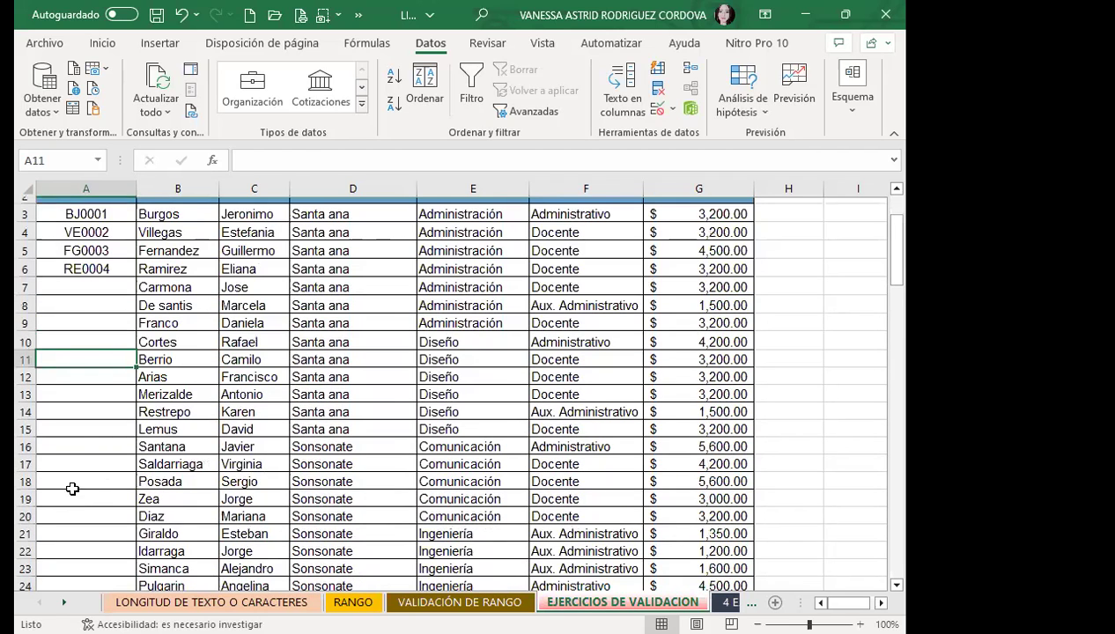
{"action": "left_click", "coordinate": [169, 374]}
{"action": "left_click", "coordinate": [230, 368]}
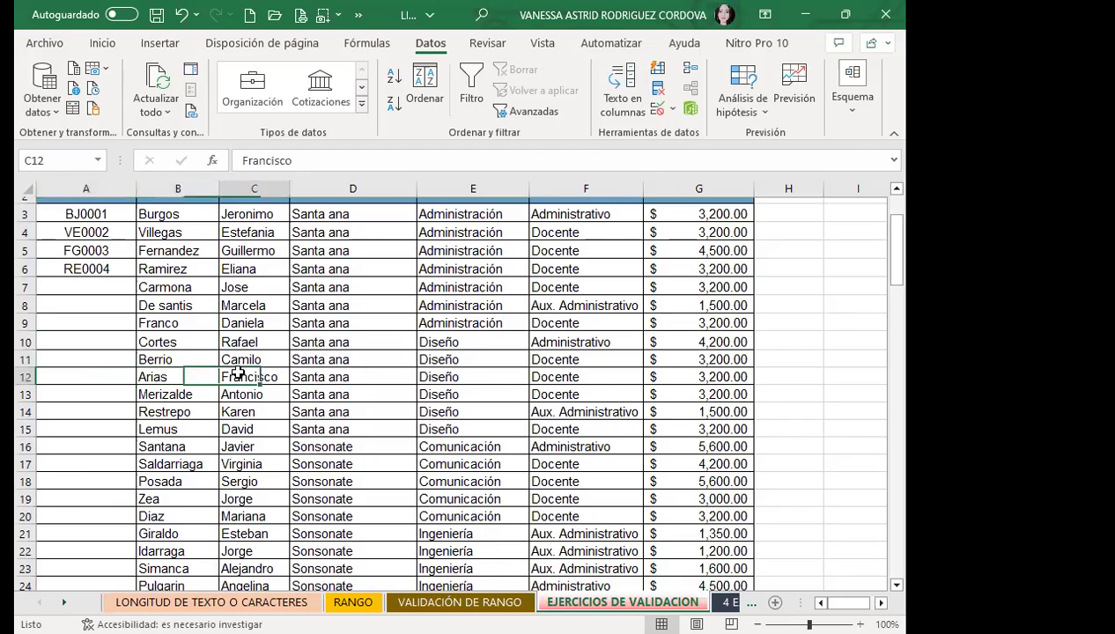
{"action": "left_click", "coordinate": [97, 371]}
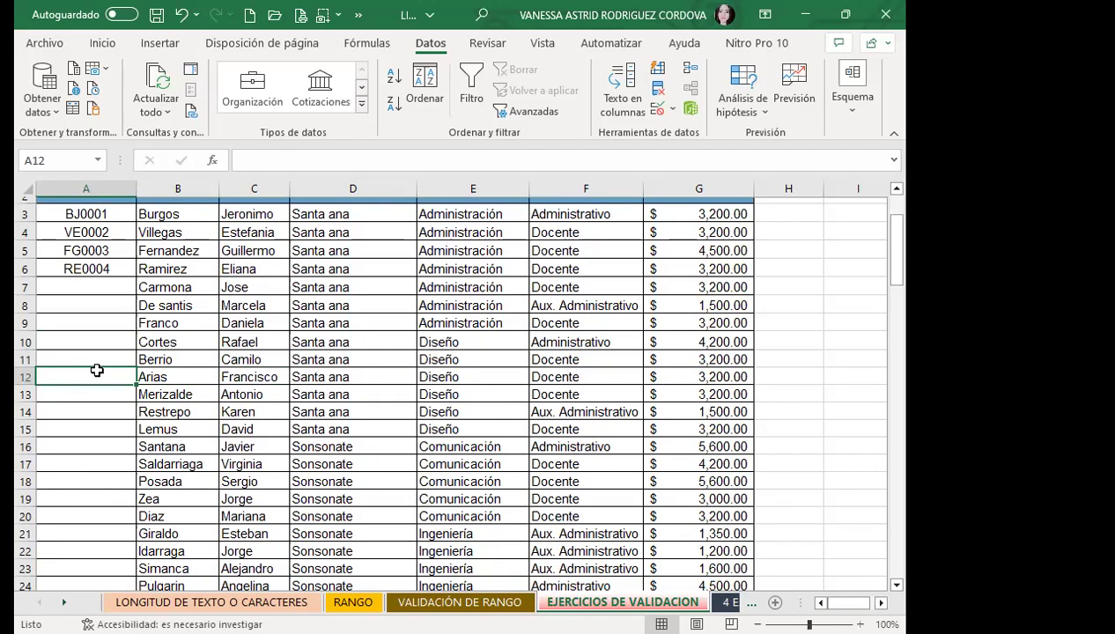
{"action": "scroll", "coordinate": [92, 353], "scroll_direction": "up", "scroll_amount": 1}
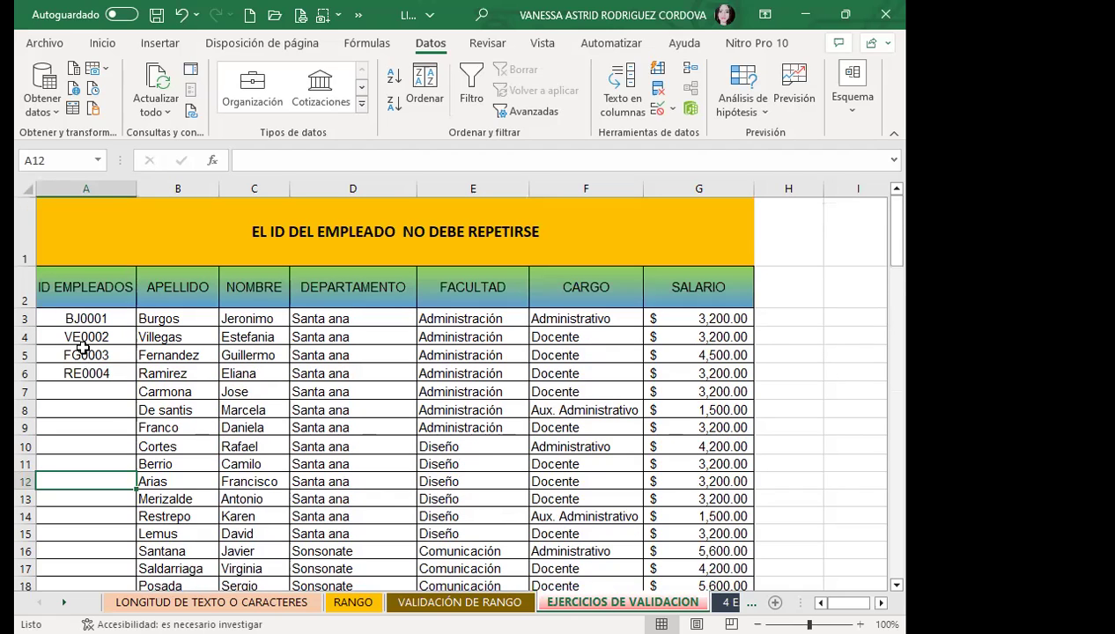
{"action": "left_click_drag", "start_coordinate": [87, 319], "coordinate": [82, 421]}
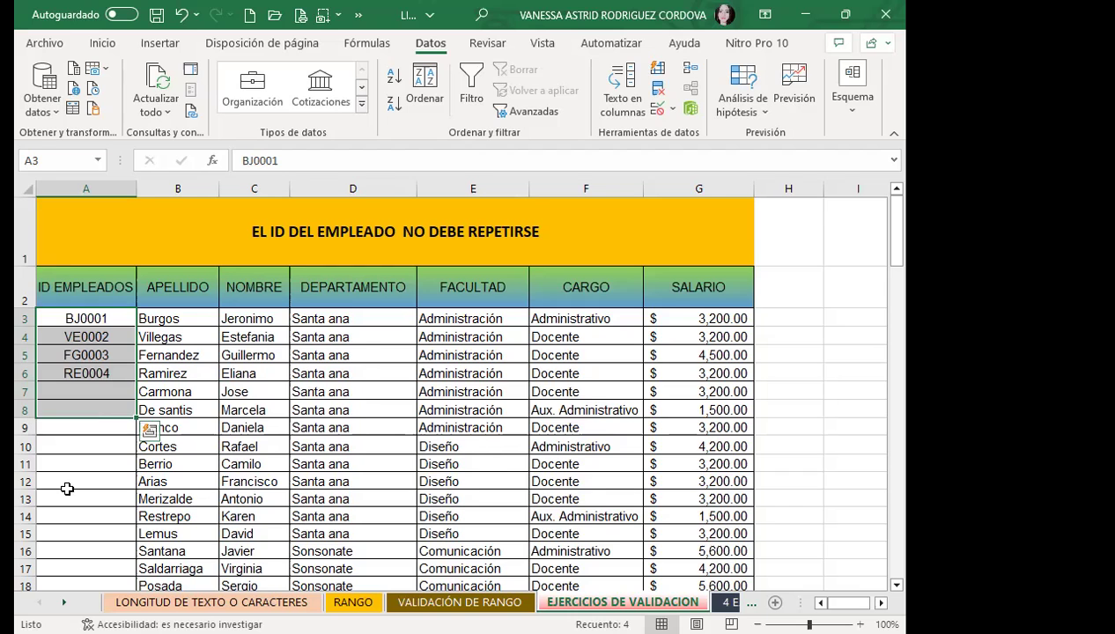
{"action": "scroll", "coordinate": [67, 489], "scroll_direction": "down", "scroll_amount": 20}
{"action": "left_click", "coordinate": [63, 405]}
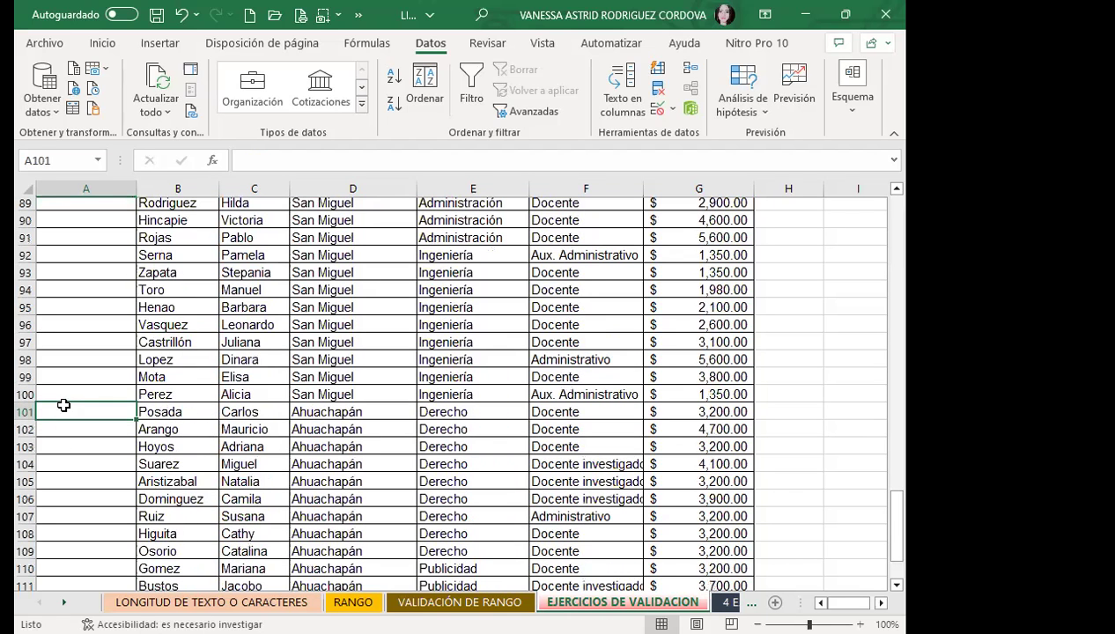
{"action": "left_click", "coordinate": [64, 429]}
{"action": "left_click", "coordinate": [85, 469]}
{"action": "scroll", "coordinate": [93, 529], "scroll_direction": "down", "scroll_amount": 4}
{"action": "scroll", "coordinate": [92, 432], "scroll_direction": "up", "scroll_amount": 7}
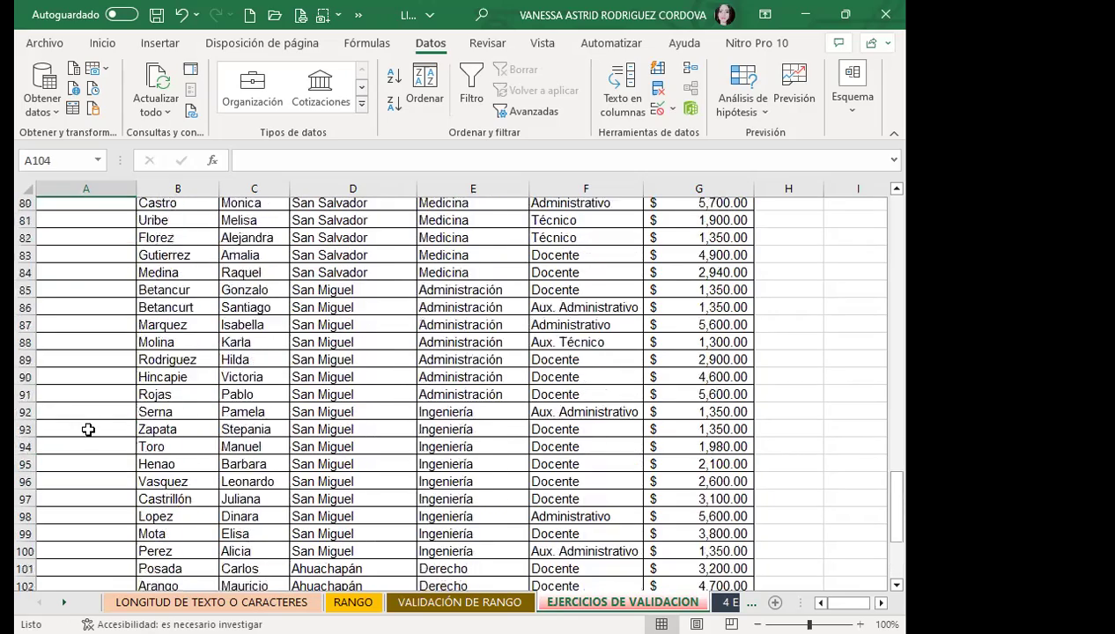
{"action": "scroll", "coordinate": [86, 405], "scroll_direction": "up", "scroll_amount": 8}
{"action": "scroll", "coordinate": [86, 405], "scroll_direction": "up", "scroll_amount": 10}
{"action": "scroll", "coordinate": [82, 368], "scroll_direction": "up", "scroll_amount": 8}
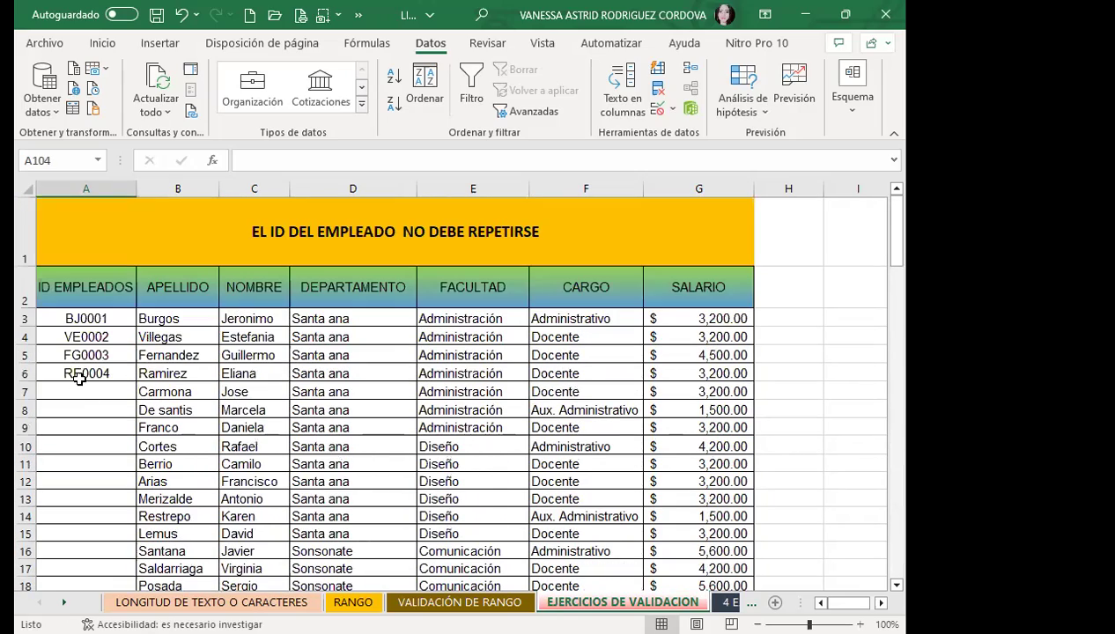
{"action": "left_click", "coordinate": [79, 356]}
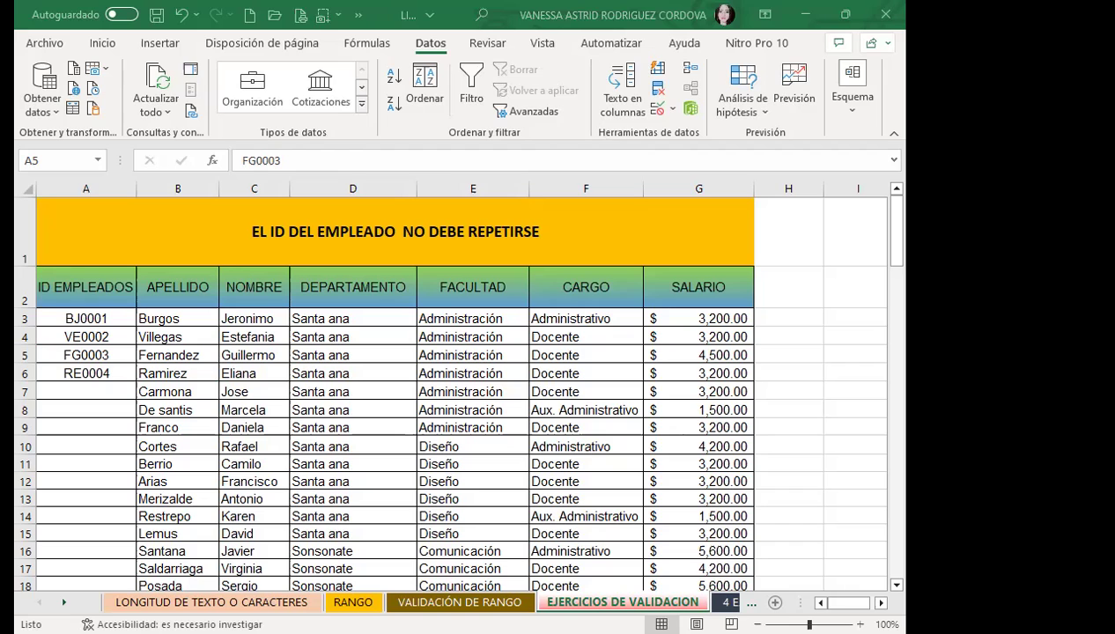
Step: Go to the RANGO sheet with the Fórmulas tab showing and inspect the DEPARTAMENTO, FACULTAD and CARGO columns
{"action": "left_click", "coordinate": [351, 605]}
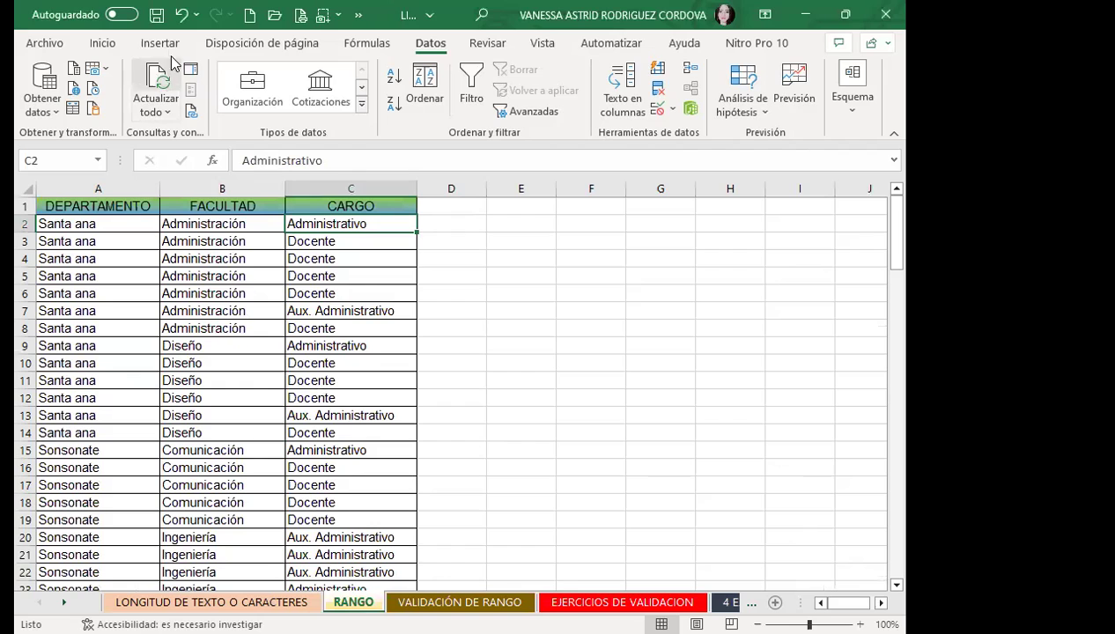
{"action": "left_click", "coordinate": [361, 44]}
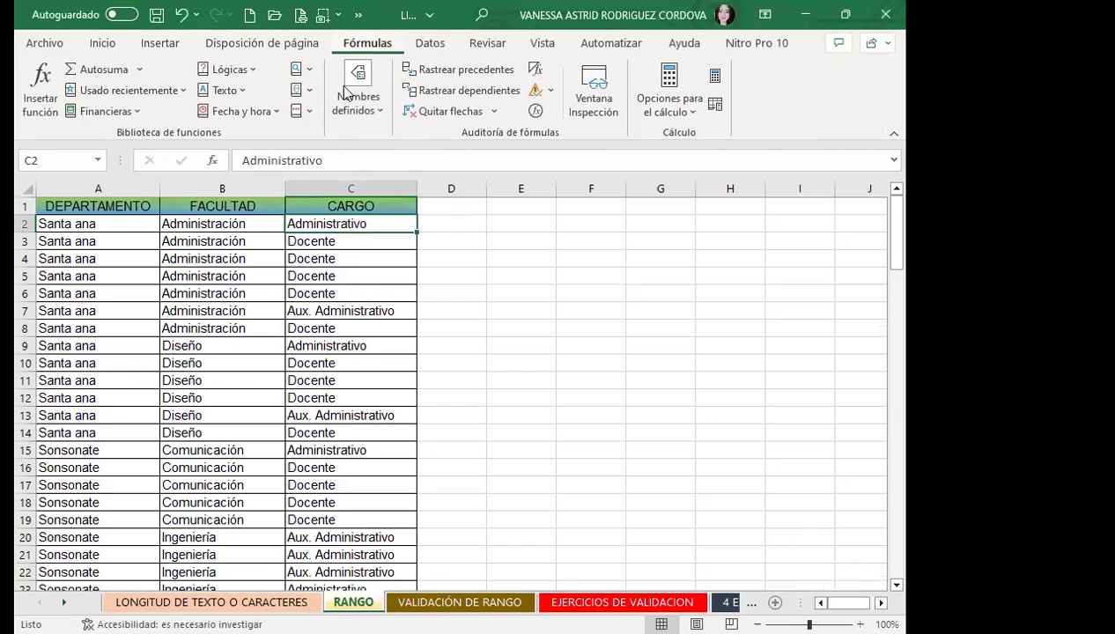
{"action": "left_click", "coordinate": [365, 388]}
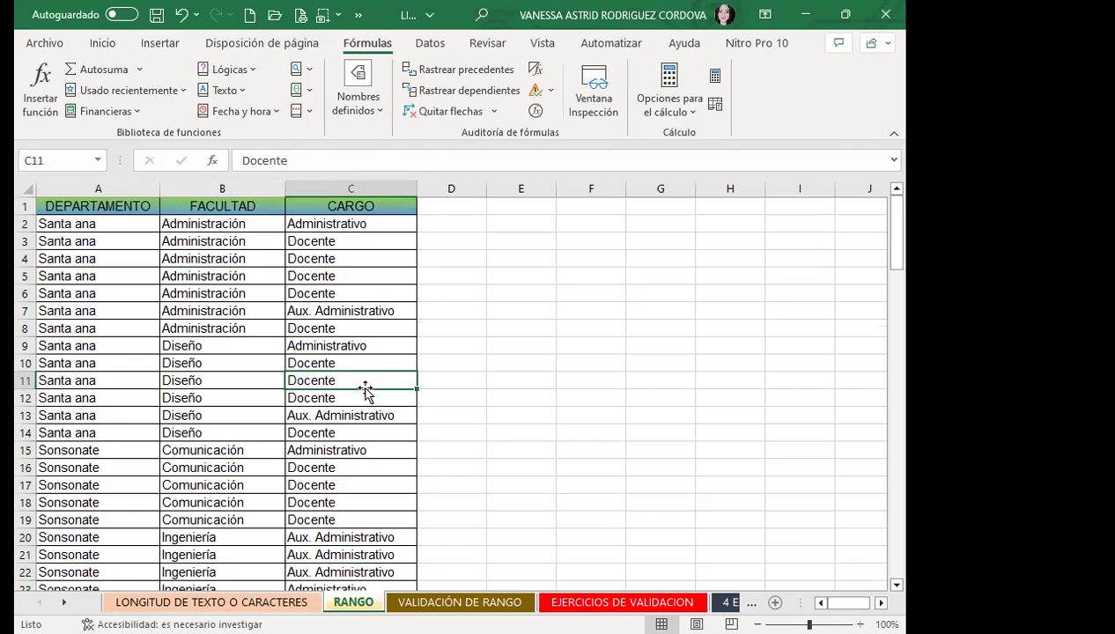
{"action": "left_click", "coordinate": [138, 222]}
{"action": "left_click", "coordinate": [116, 205]}
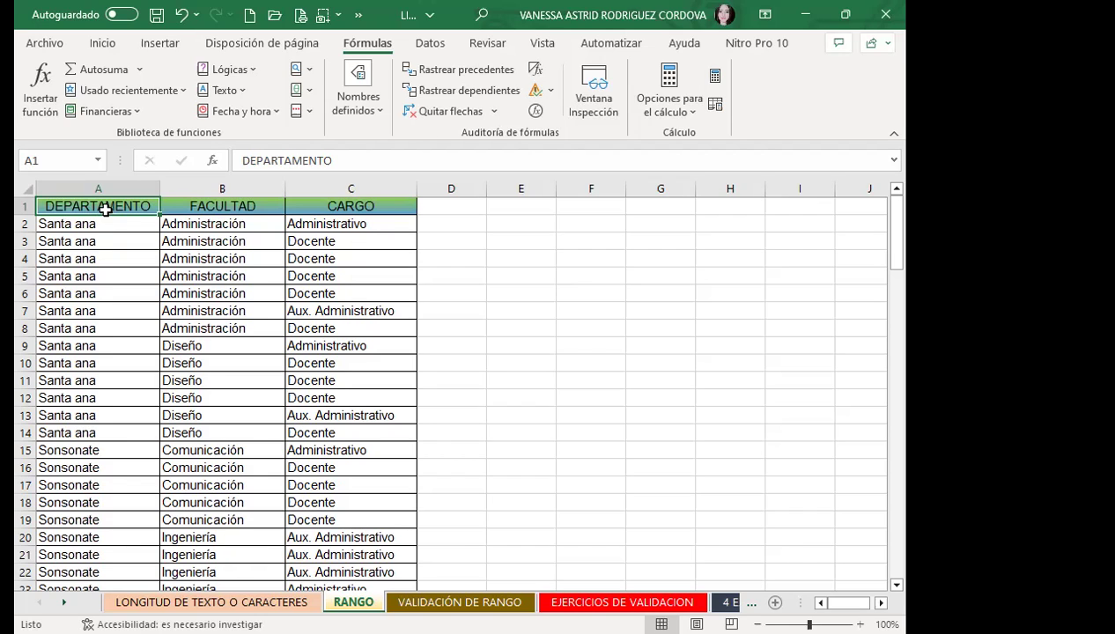
{"action": "left_click", "coordinate": [217, 205]}
{"action": "left_click", "coordinate": [346, 213]}
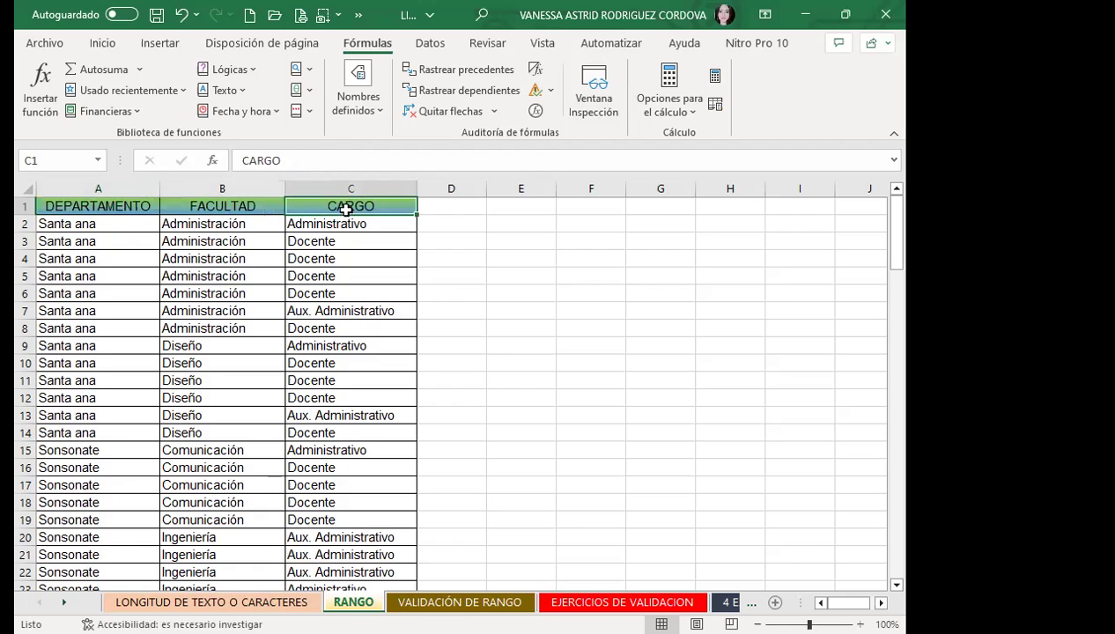
{"action": "left_click", "coordinate": [365, 256]}
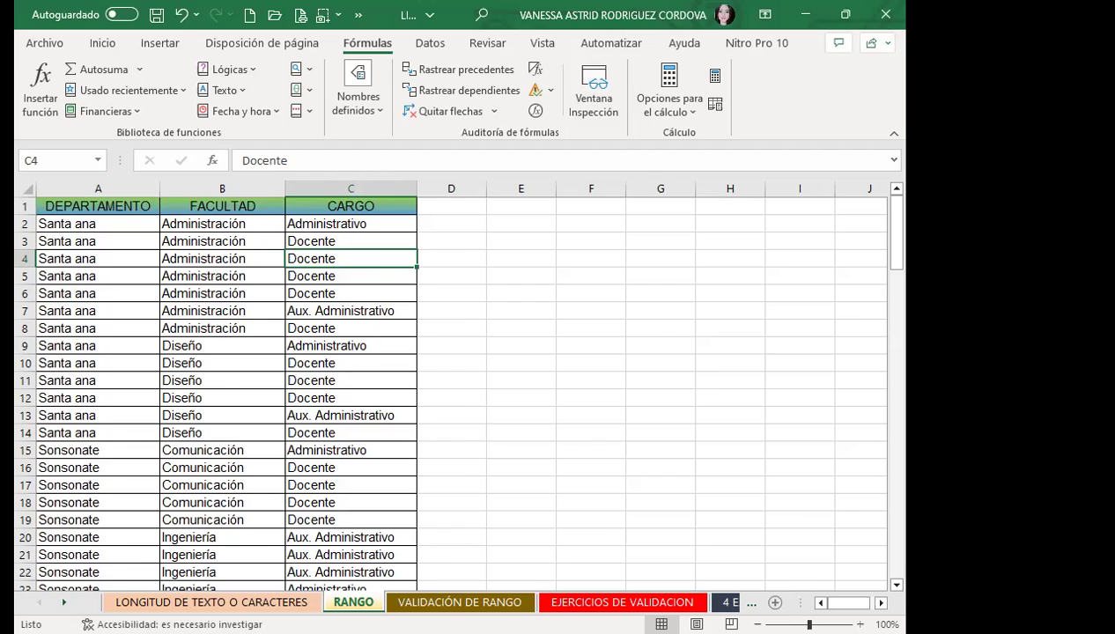
Step: Switch to the VALIDACIÓN DE RANGO sheet and look over the APELLIDO and NOMBRE entries
{"action": "key", "text": "ctrl+Page_Down"}
{"action": "left_click", "coordinate": [167, 296]}
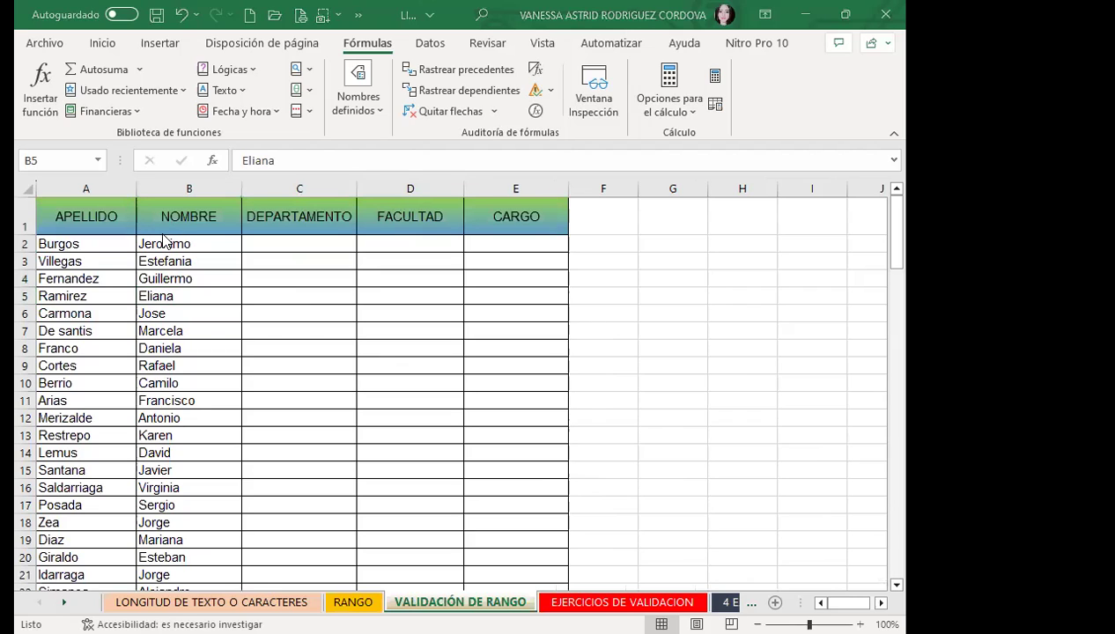
{"action": "left_click", "coordinate": [180, 276]}
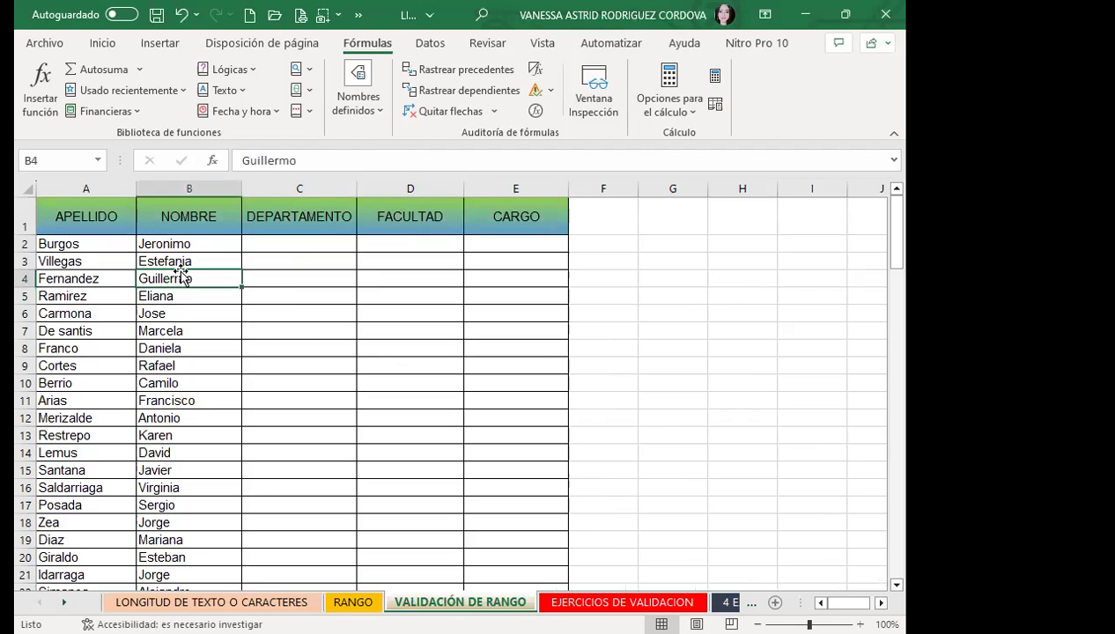
{"action": "left_click", "coordinate": [77, 246]}
{"action": "left_click", "coordinate": [130, 220]}
{"action": "left_click", "coordinate": [190, 223]}
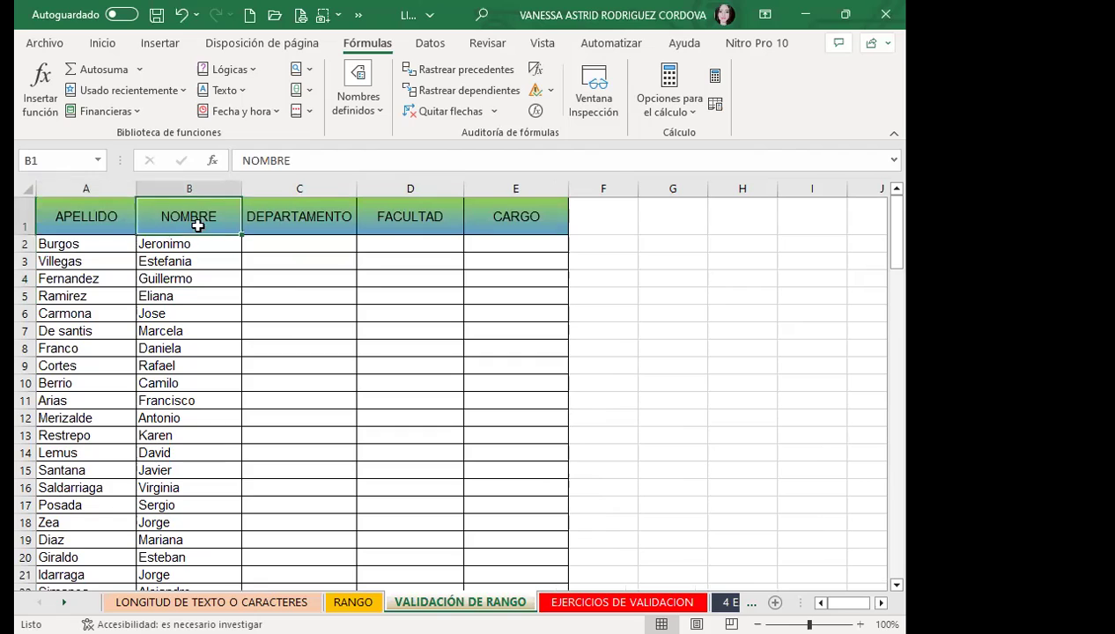
{"action": "left_click", "coordinate": [107, 243]}
{"action": "left_click", "coordinate": [63, 337]}
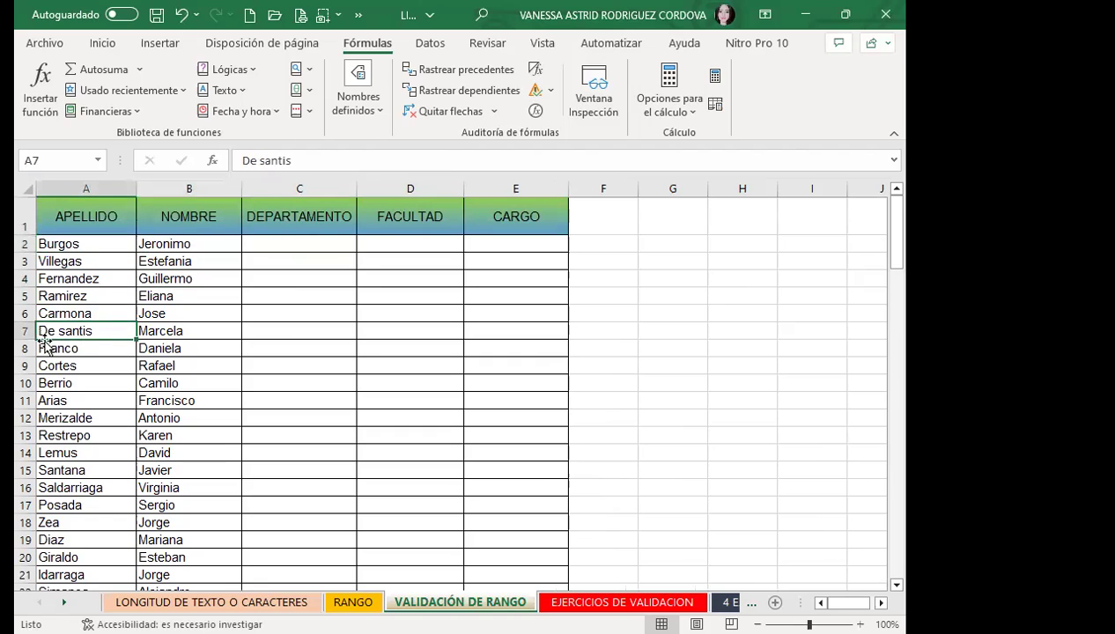
{"action": "left_click", "coordinate": [75, 350]}
{"action": "left_click", "coordinate": [206, 349]}
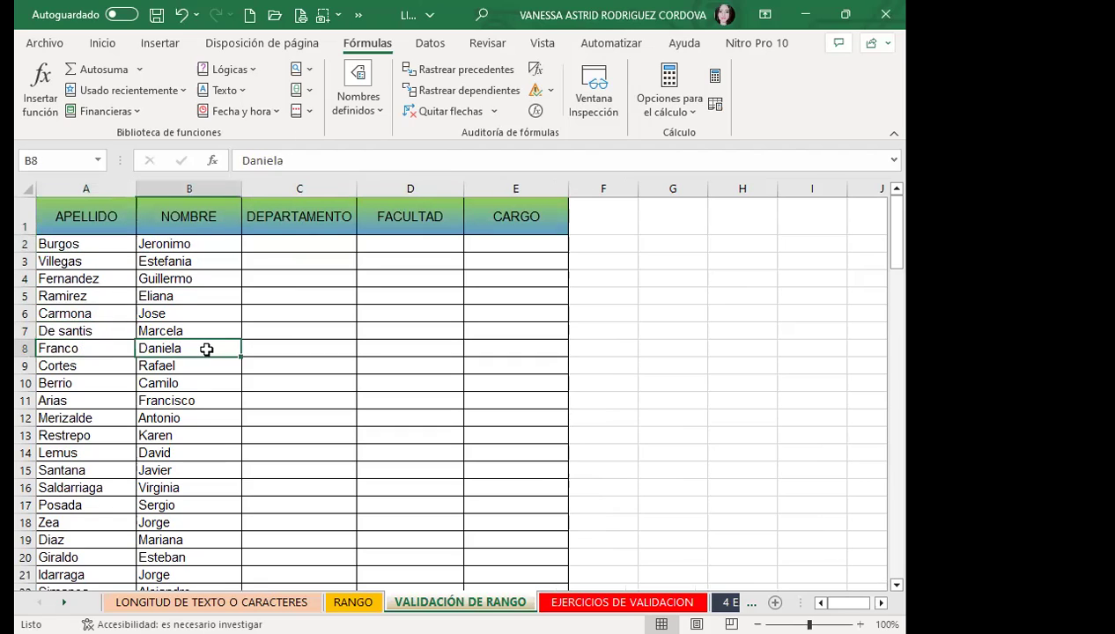
Step: Select the empty DEPARTAMENTO cells C2:C11 and bring up the Name Manager
{"action": "left_click", "coordinate": [269, 347]}
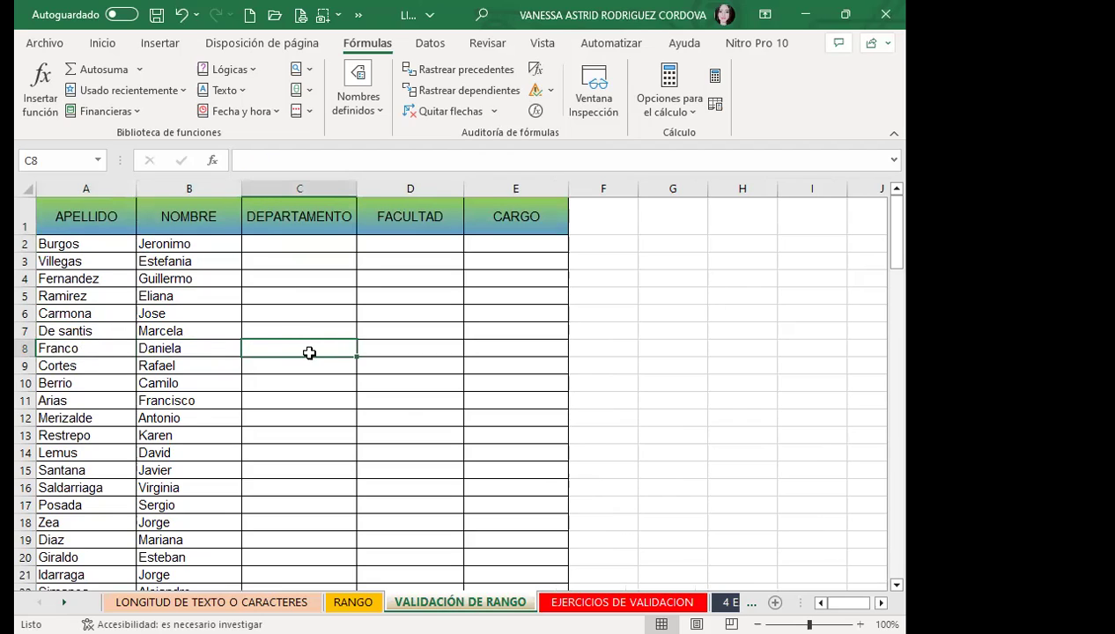
{"action": "left_click", "coordinate": [398, 346]}
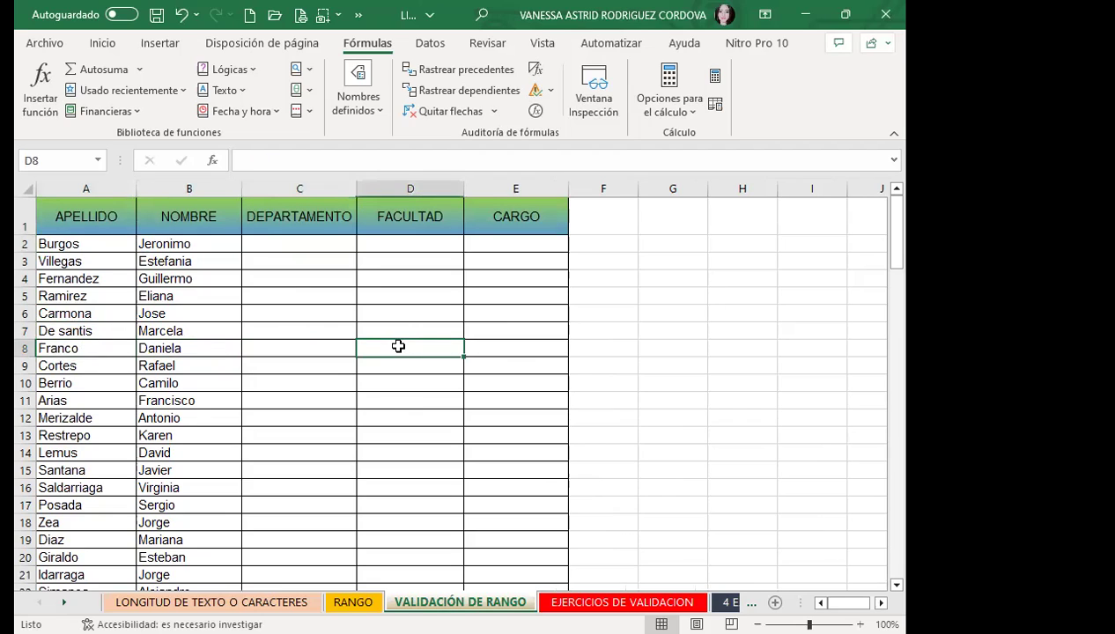
{"action": "left_click", "coordinate": [509, 363]}
{"action": "left_click", "coordinate": [509, 349]}
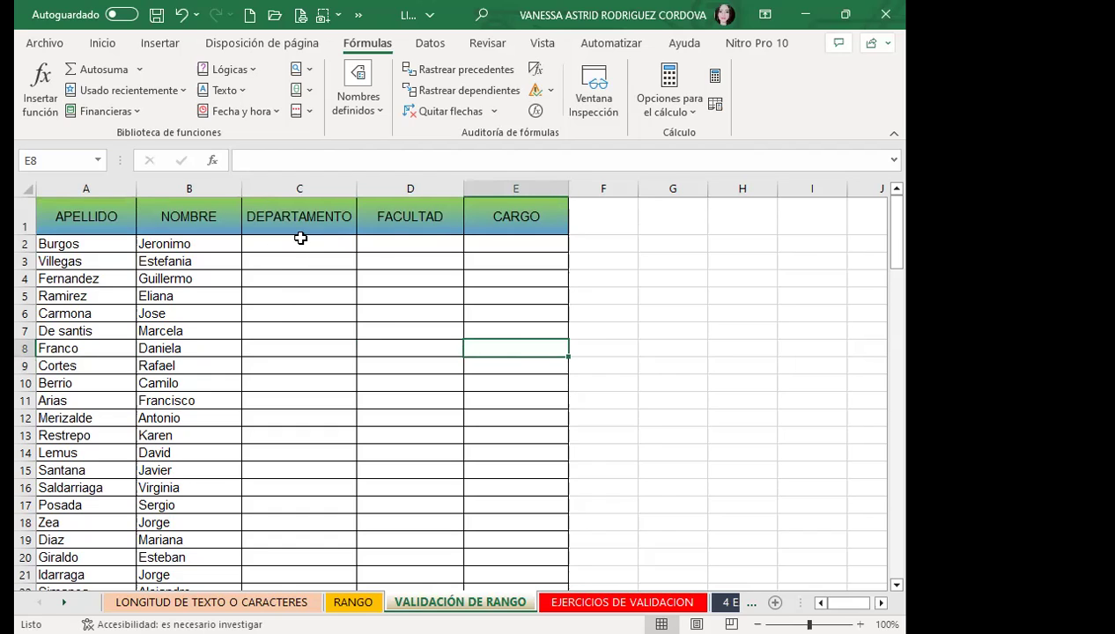
{"action": "left_click_drag", "start_coordinate": [300, 238], "coordinate": [281, 399]}
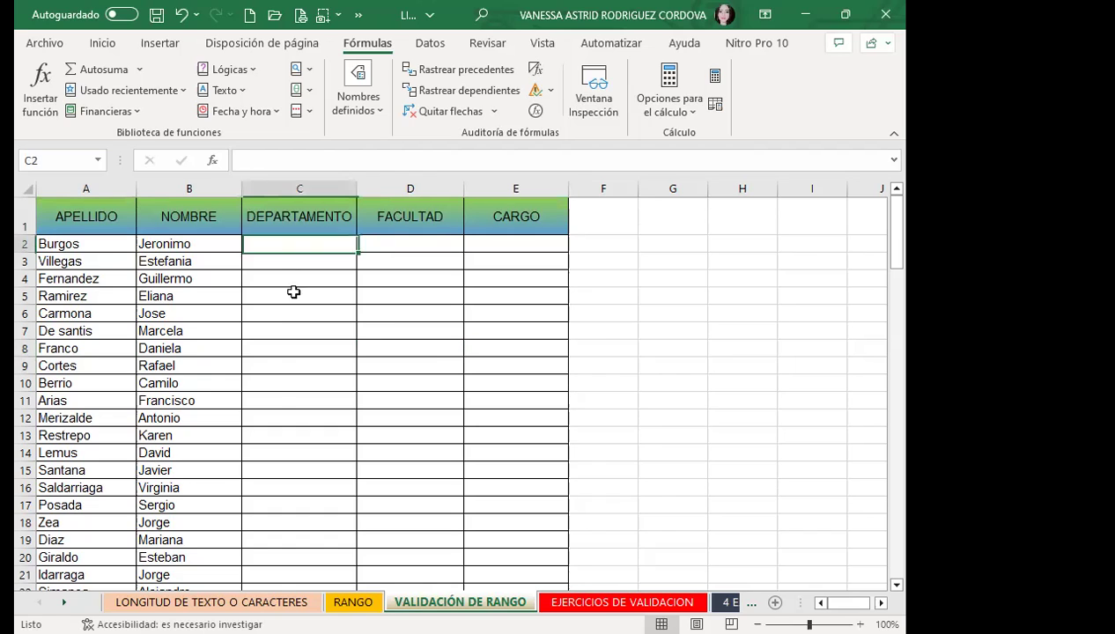
{"action": "left_click", "coordinate": [350, 109]}
Step: Review the names CARGO, DEPARTAMENTO, FACULTAD and NUMEROS, then select DEPARTAMENTO cells C2:C87
{"action": "left_click", "coordinate": [356, 185]}
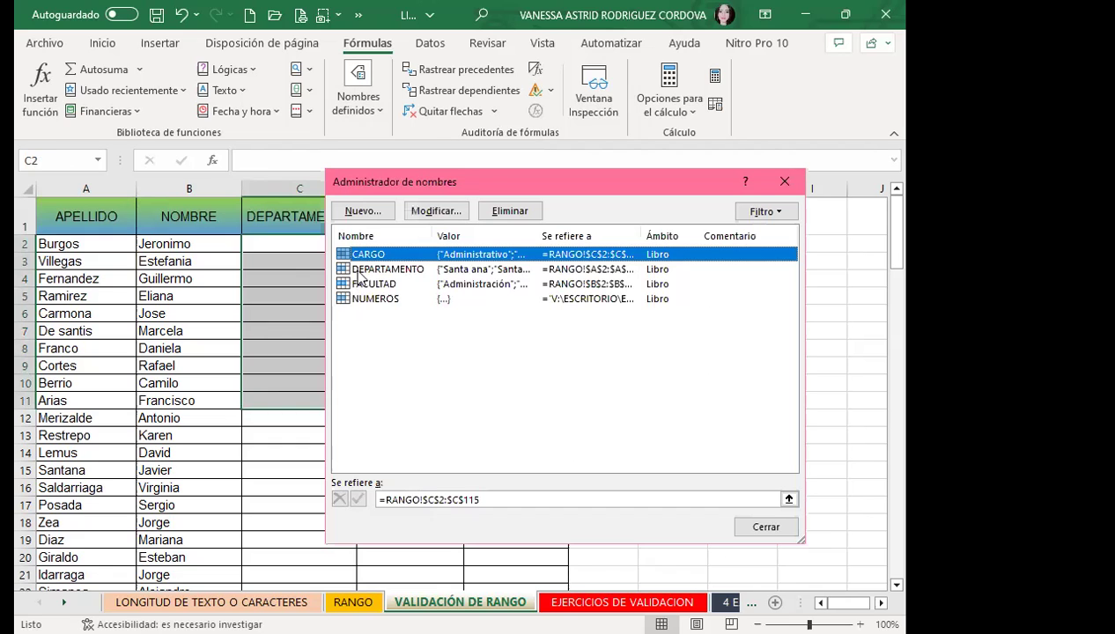
{"action": "left_click", "coordinate": [385, 325]}
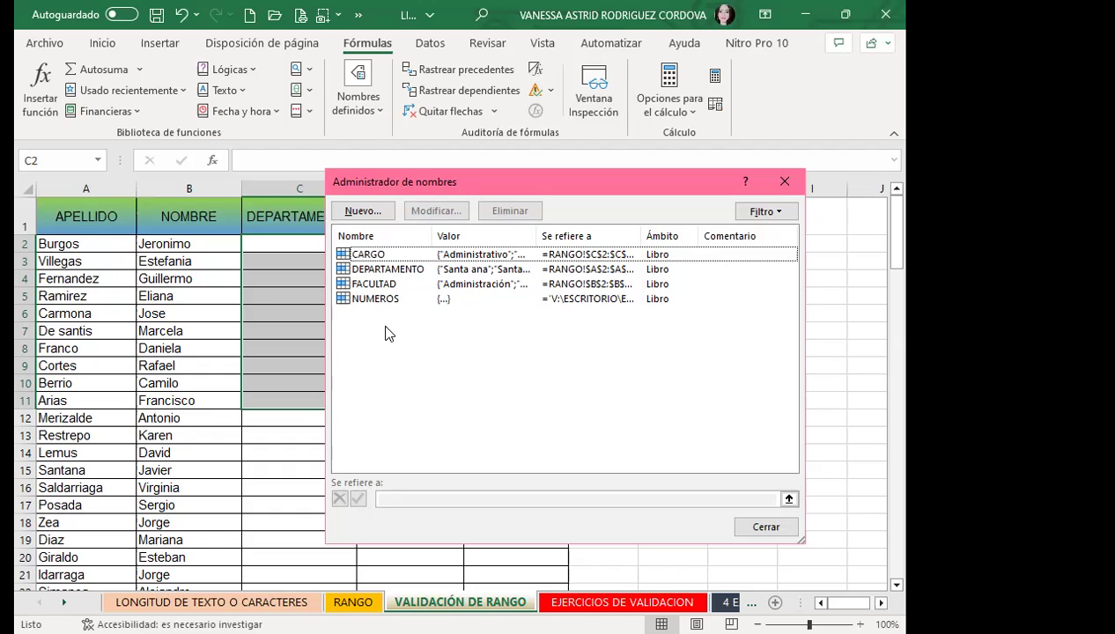
{"action": "left_click", "coordinate": [785, 183]}
{"action": "mouse_move", "coordinate": [283, 244]}
{"action": "left_mouse_down"}
{"action": "mouse_move", "coordinate": [357, 568]}
{"action": "mouse_move", "coordinate": [283, 494]}
{"action": "mouse_move", "coordinate": [325, 198]}
{"action": "mouse_move", "coordinate": [320, 243]}
{"action": "left_mouse_up"}
{"action": "scroll", "coordinate": [391, 317], "scroll_direction": "up", "scroll_amount": 9}
{"action": "scroll", "coordinate": [310, 336], "scroll_direction": "up", "scroll_amount": 9}
{"action": "scroll", "coordinate": [311, 336], "scroll_direction": "up", "scroll_amount": 11}
{"action": "scroll", "coordinate": [311, 329], "scroll_direction": "up", "scroll_amount": 6}
{"action": "scroll", "coordinate": [311, 329], "scroll_direction": "up", "scroll_amount": 3}
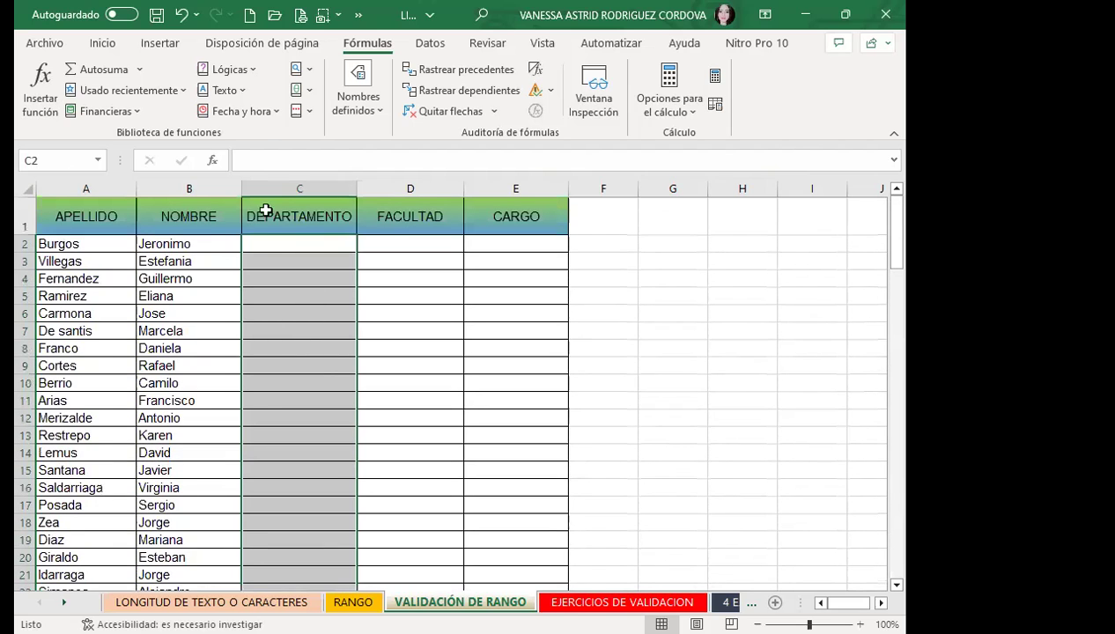
Step: Apply a List validation with source =DEPARTAMENTO to the department cells, then test C2's dropdown
{"action": "left_click", "coordinate": [430, 43]}
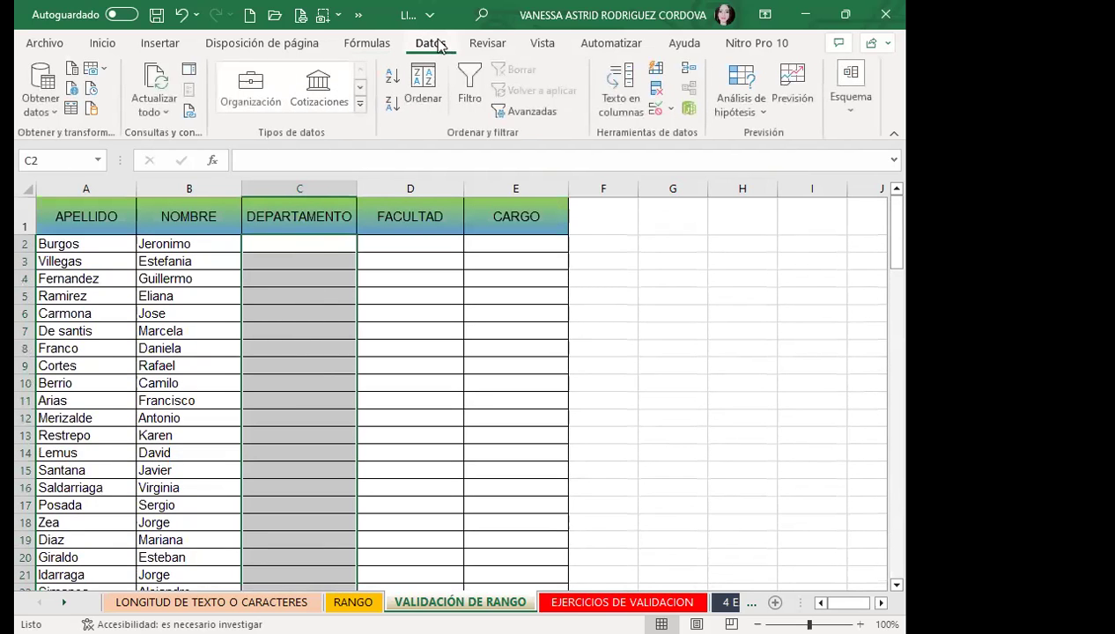
{"action": "left_click", "coordinate": [657, 111]}
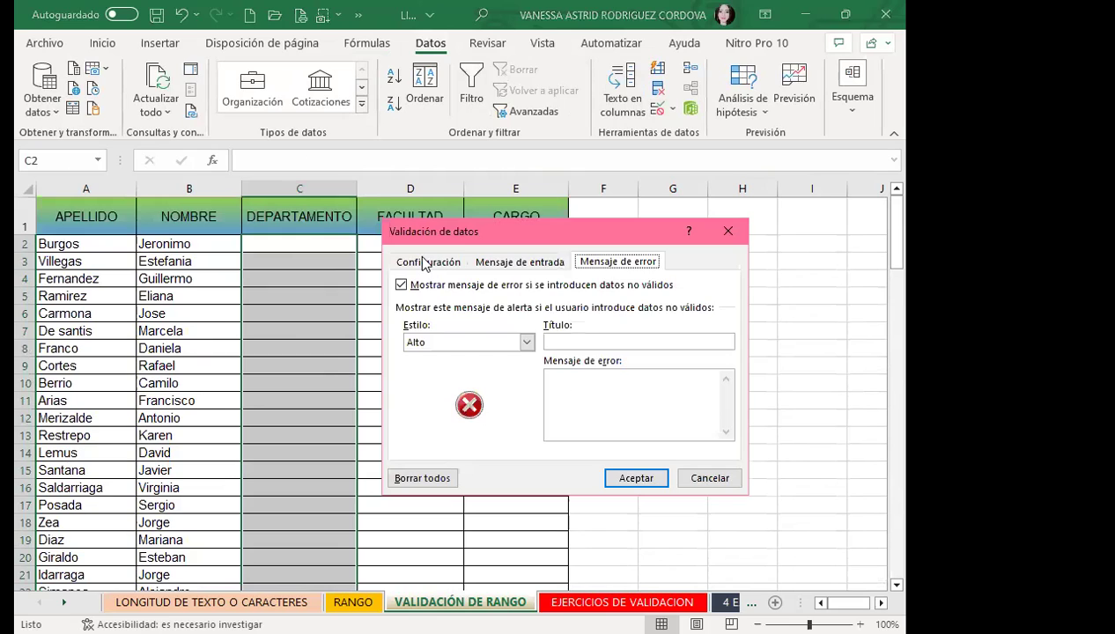
{"action": "left_click", "coordinate": [426, 261]}
{"action": "left_click", "coordinate": [505, 319]}
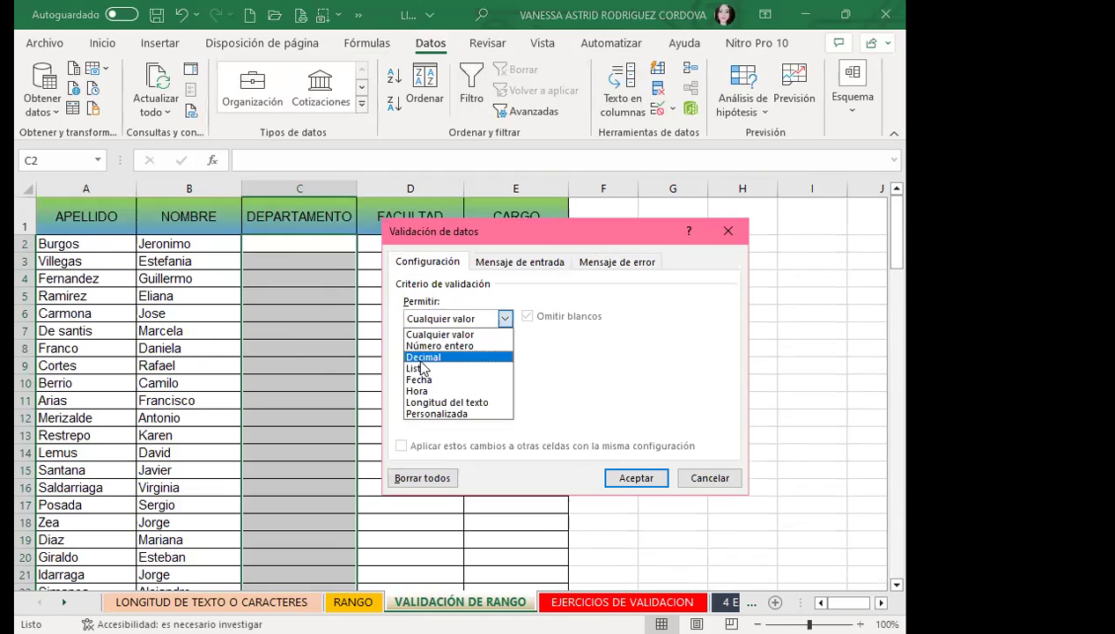
{"action": "left_click", "coordinate": [417, 369]}
{"action": "left_click", "coordinate": [435, 390]}
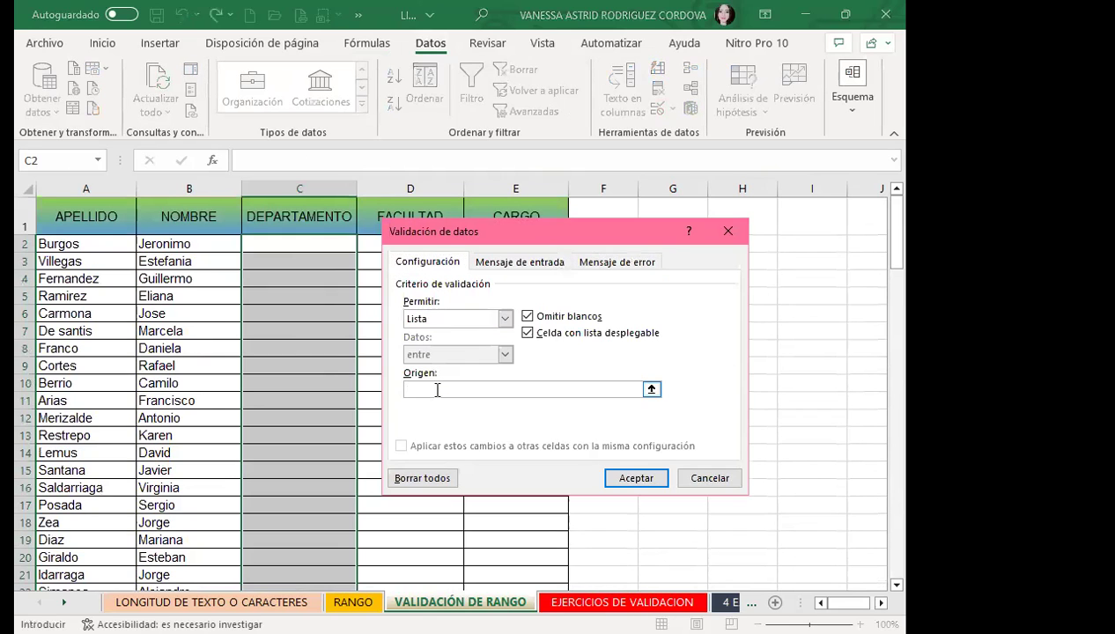
{"action": "type", "text": "=DEPAR"}
{"action": "type", "text": "TAMENTO"}
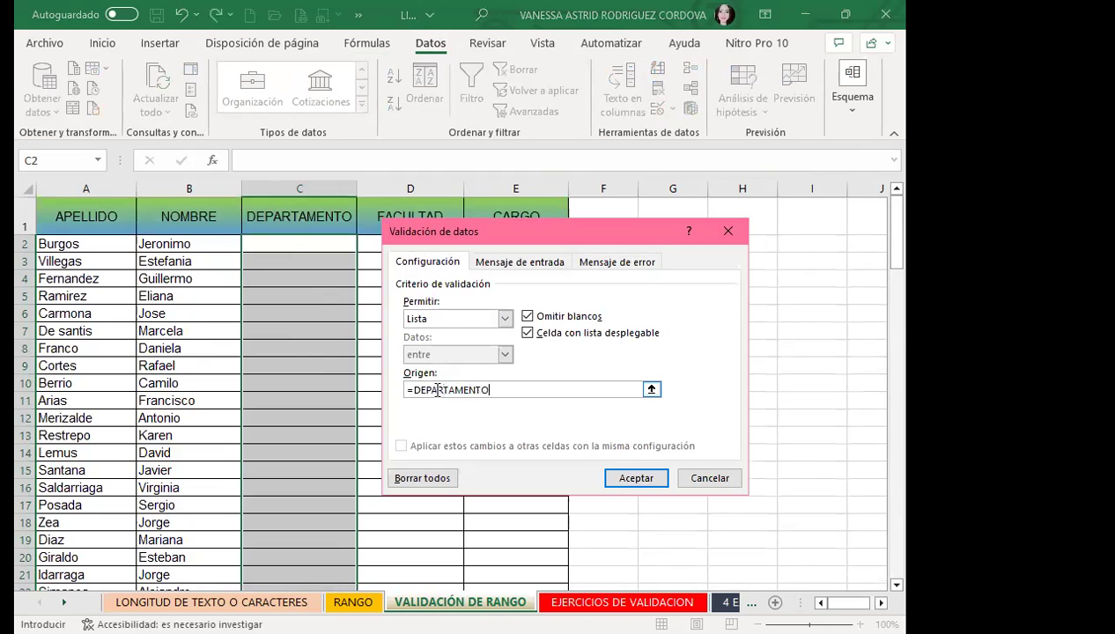
{"action": "left_click", "coordinate": [634, 479]}
{"action": "left_click", "coordinate": [362, 244]}
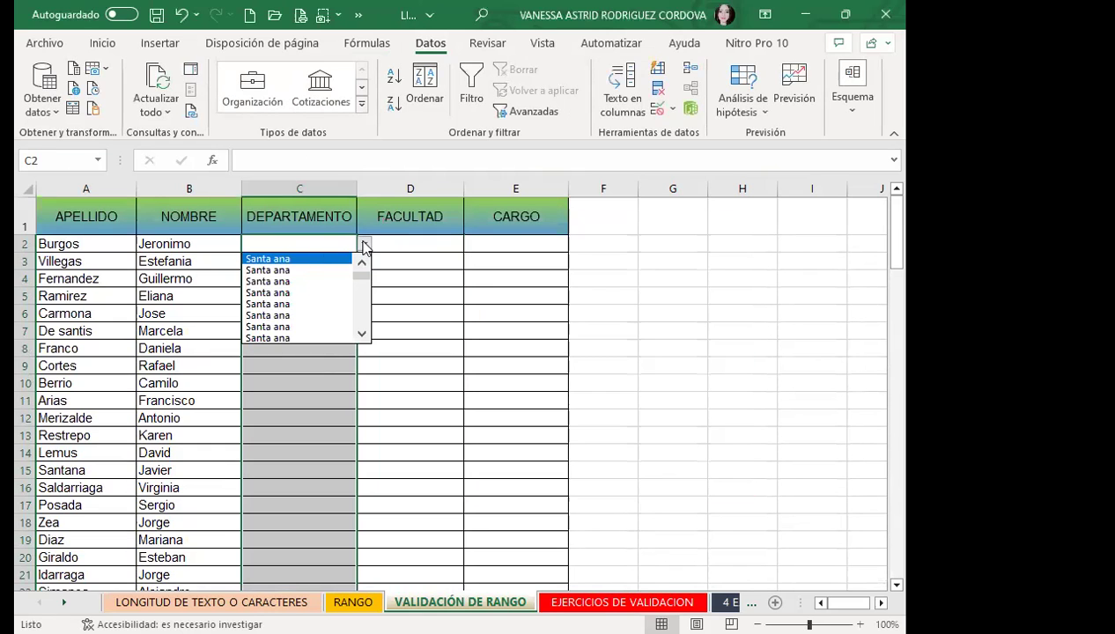
Step: Open and close C2's department dropdown to check its entries
{"action": "left_click", "coordinate": [364, 244]}
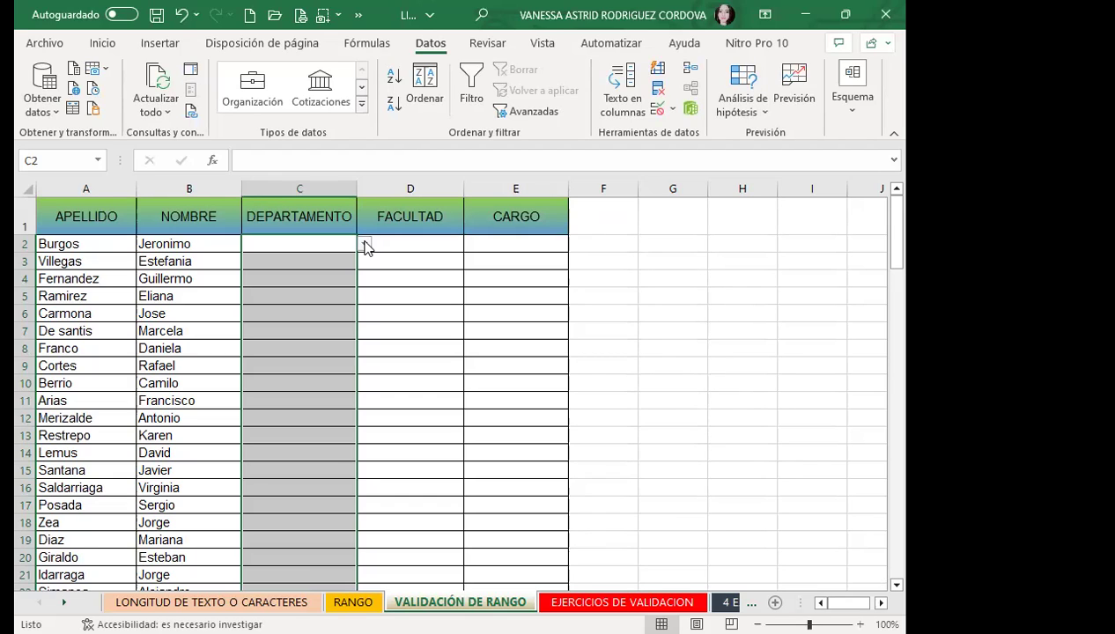
{"action": "left_click", "coordinate": [363, 244]}
{"action": "mouse_move", "coordinate": [362, 275]}
{"action": "left_mouse_down"}
{"action": "mouse_move", "coordinate": [366, 326]}
{"action": "mouse_move", "coordinate": [363, 266]}
{"action": "left_mouse_up"}
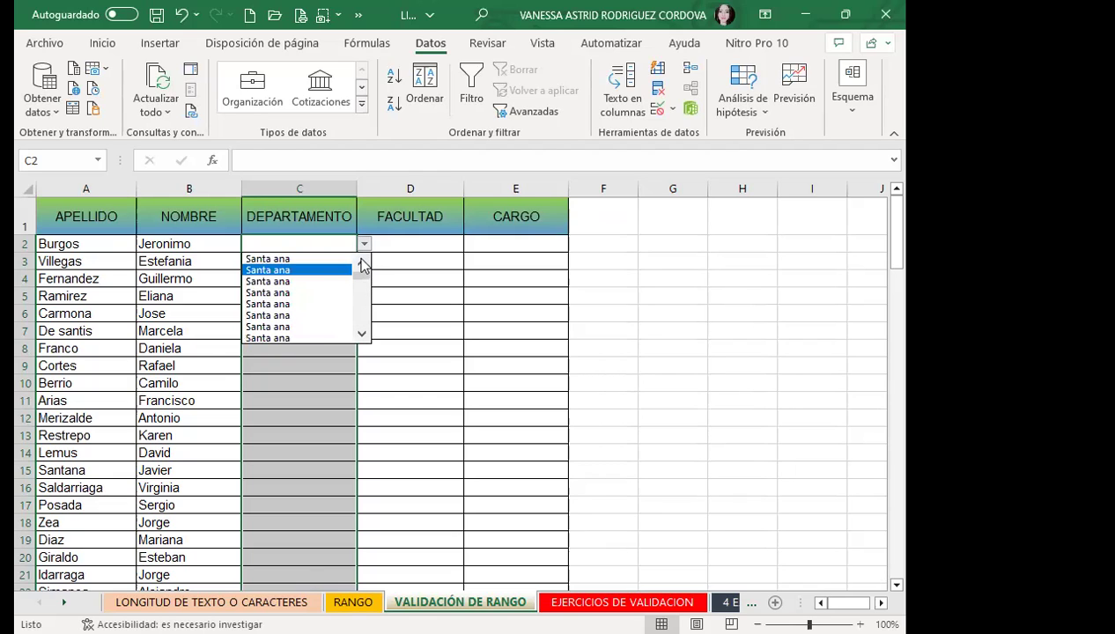
{"action": "left_click", "coordinate": [406, 242]}
Step: Select the FACULTAD cells from D2 downward and open Data Validation for them
{"action": "mouse_move", "coordinate": [406, 244]}
{"action": "left_mouse_down"}
{"action": "mouse_move", "coordinate": [410, 586]}
{"action": "mouse_move", "coordinate": [462, 568]}
{"action": "mouse_move", "coordinate": [388, 335]}
{"action": "mouse_move", "coordinate": [380, 366]}
{"action": "left_mouse_up"}
{"action": "scroll", "coordinate": [391, 366], "scroll_direction": "up", "scroll_amount": 5}
{"action": "scroll", "coordinate": [391, 364], "scroll_direction": "up", "scroll_amount": 10}
{"action": "scroll", "coordinate": [391, 365], "scroll_direction": "up", "scroll_amount": 10}
{"action": "scroll", "coordinate": [391, 365], "scroll_direction": "up", "scroll_amount": 10}
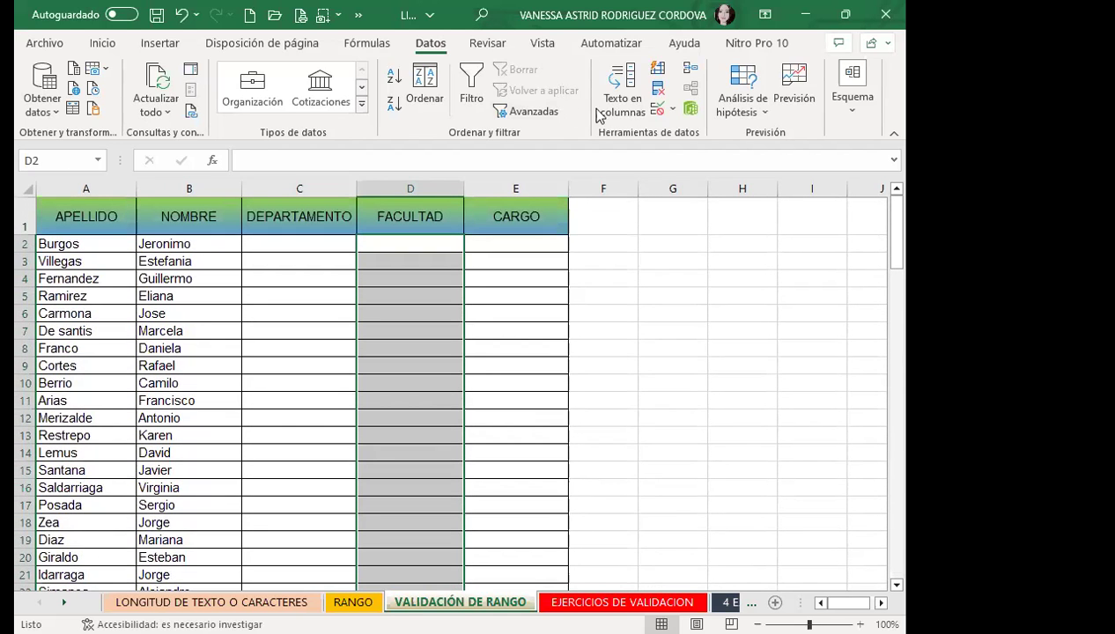
{"action": "left_click", "coordinate": [657, 108]}
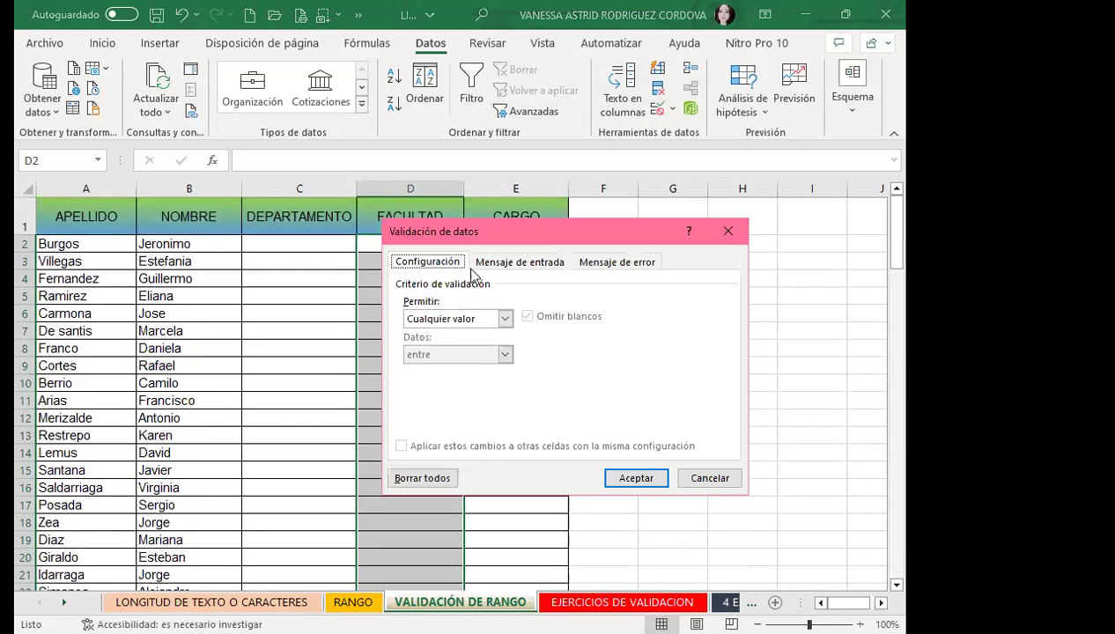
Step: Set the FACULTAD cells to allow a List with source =FACULTAD
{"action": "left_click", "coordinate": [505, 319]}
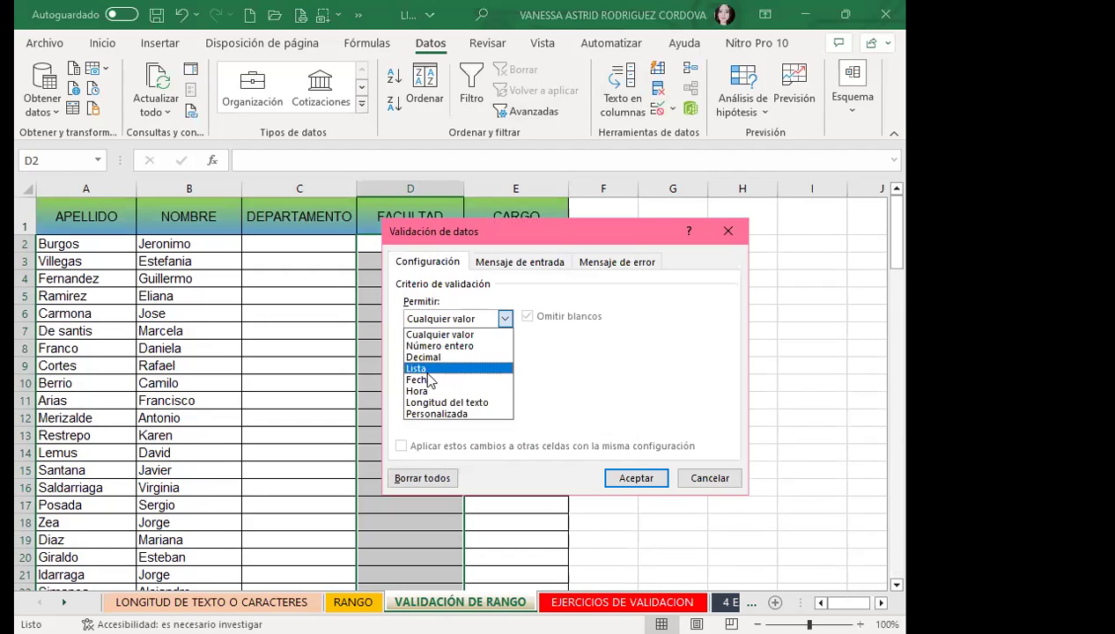
{"action": "left_click", "coordinate": [426, 371]}
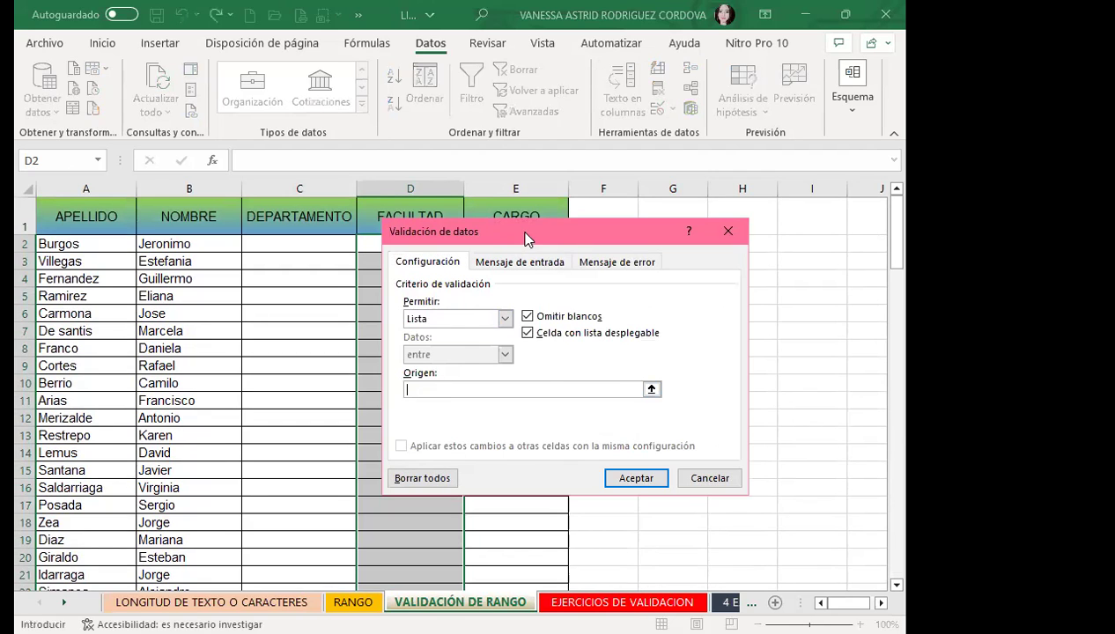
{"action": "left_click_drag", "start_coordinate": [525, 234], "coordinate": [634, 230]}
{"action": "type", "text": "FAL"}
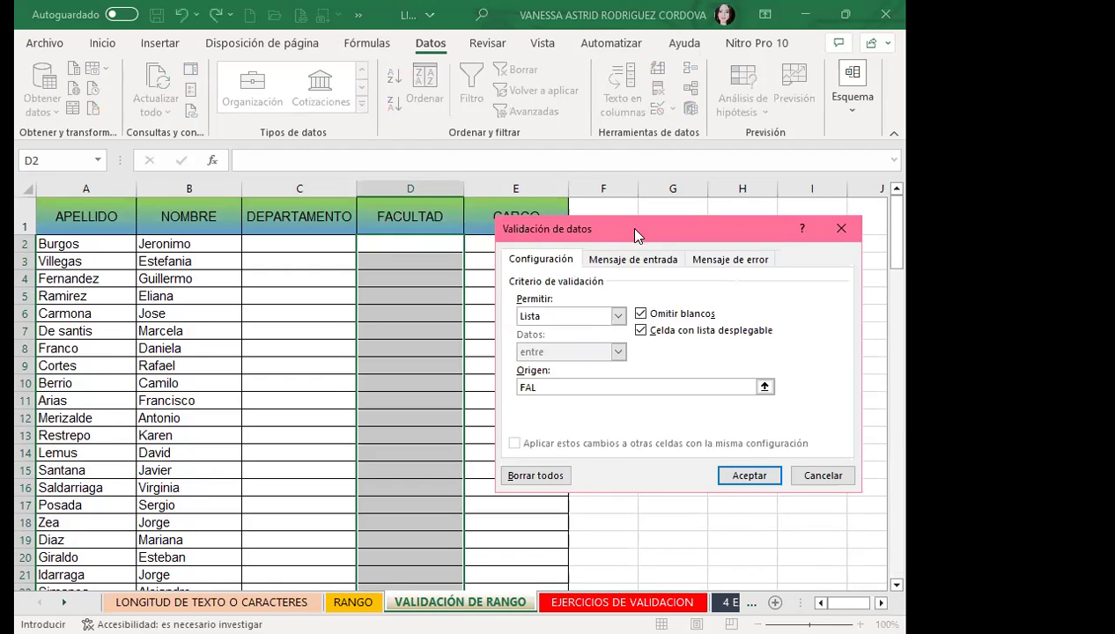
{"action": "key", "text": "BackSpace"}
{"action": "key", "text": "BackSpace"}
{"action": "key", "text": "BackSpace"}
{"action": "type", "text": "=FACULTAD"}
Step: Apply the FACULTAD list validation and pick Administración for D2 from its dropdown
{"action": "left_click", "coordinate": [736, 478]}
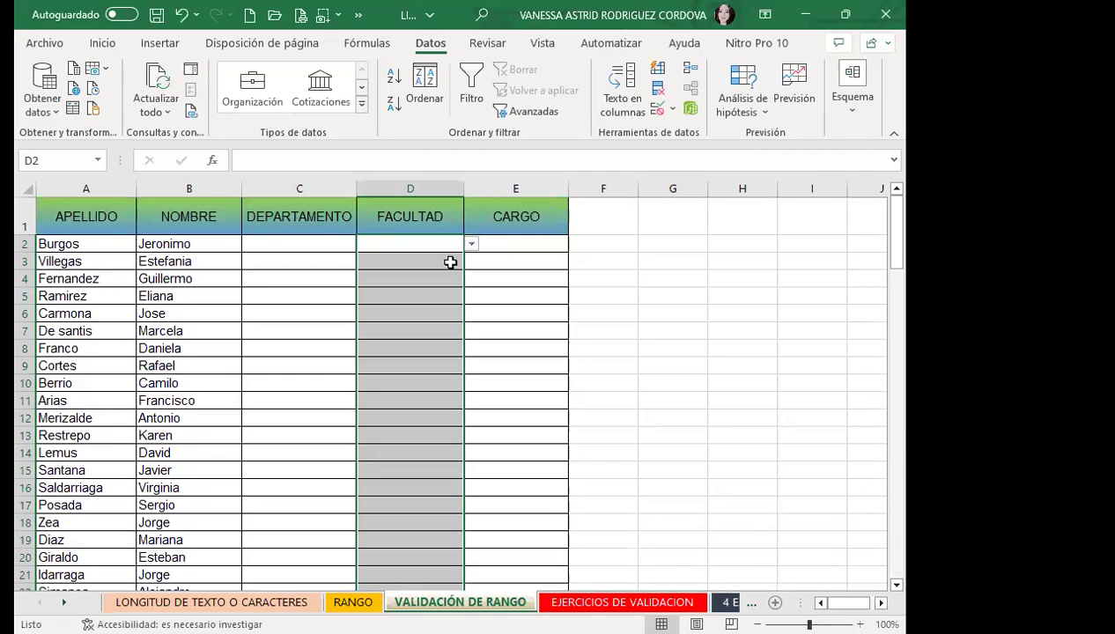
{"action": "left_click", "coordinate": [384, 243]}
{"action": "left_click", "coordinate": [472, 244]}
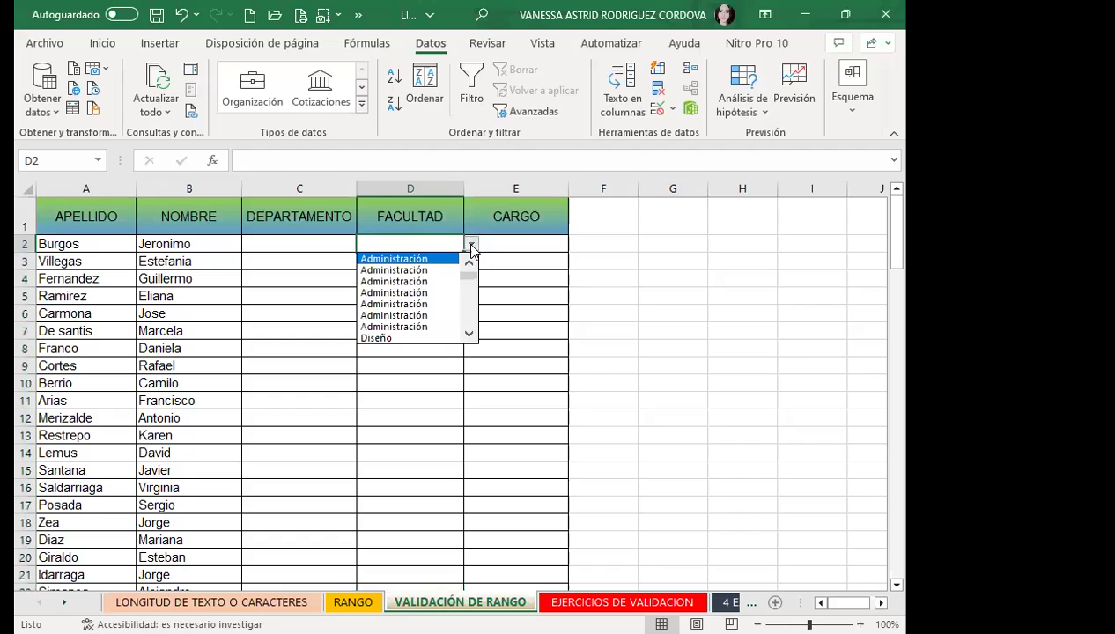
{"action": "left_click", "coordinate": [406, 282]}
Step: Choose Diseño for D4 from its faculty dropdown
{"action": "left_click", "coordinate": [305, 244]}
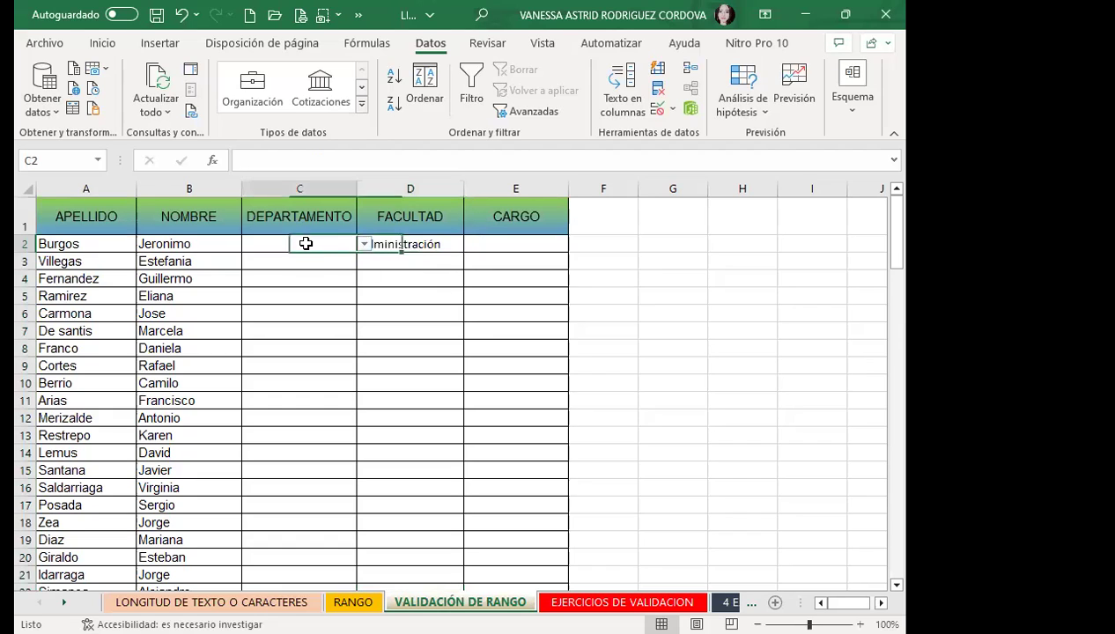
{"action": "left_click", "coordinate": [321, 293]}
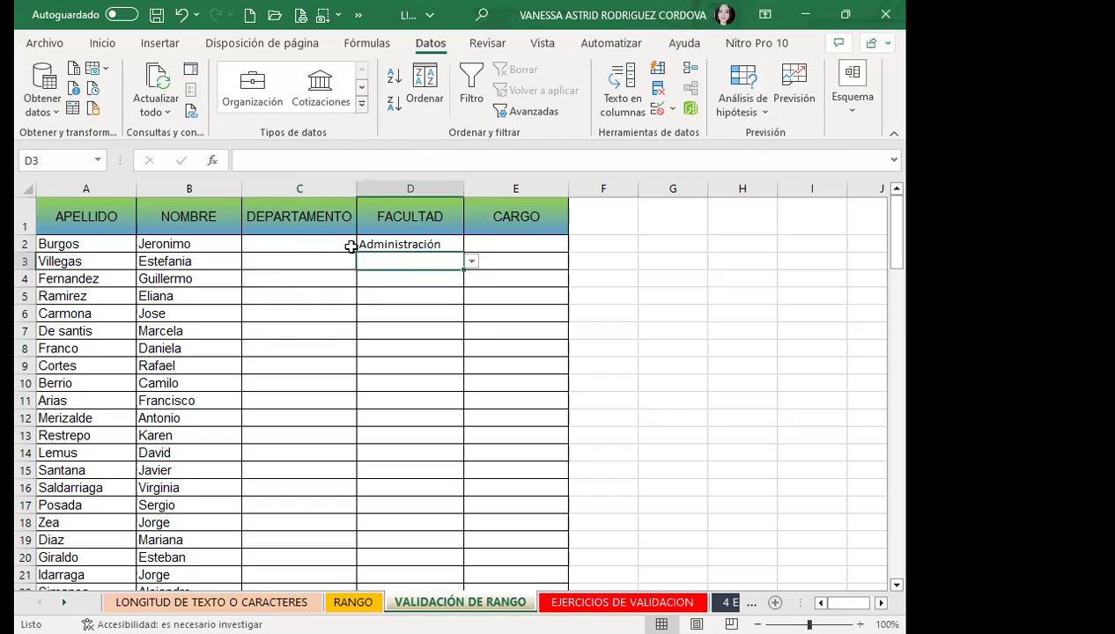
{"action": "left_click", "coordinate": [398, 244]}
{"action": "left_click", "coordinate": [396, 266]}
{"action": "left_click", "coordinate": [390, 243]}
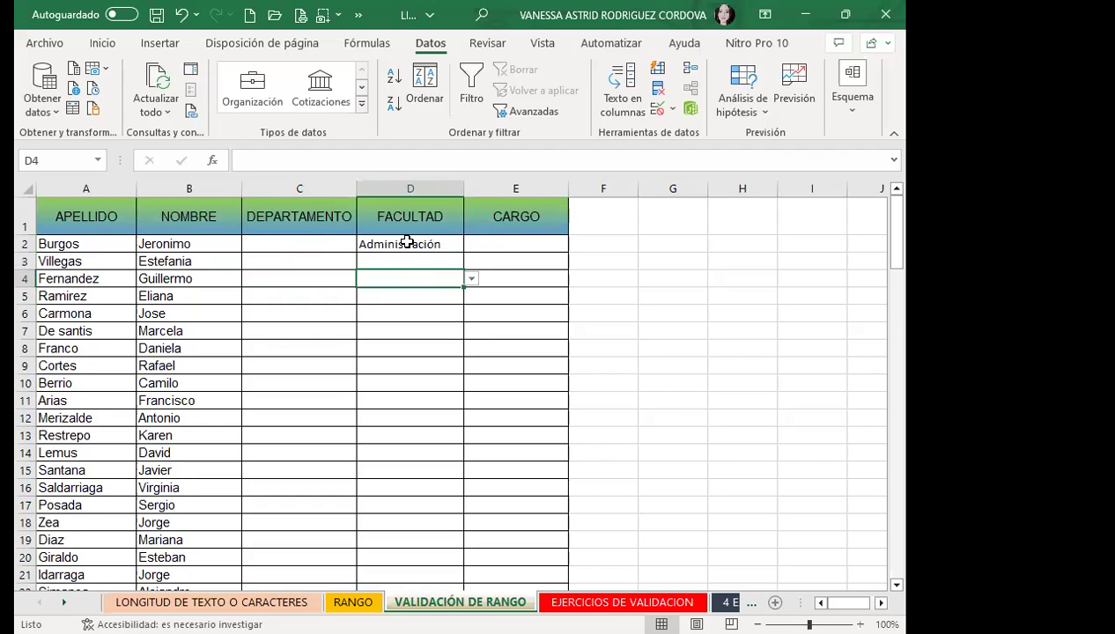
{"action": "left_click", "coordinate": [404, 240]}
{"action": "left_click", "coordinate": [393, 279]}
{"action": "left_click", "coordinate": [472, 280]}
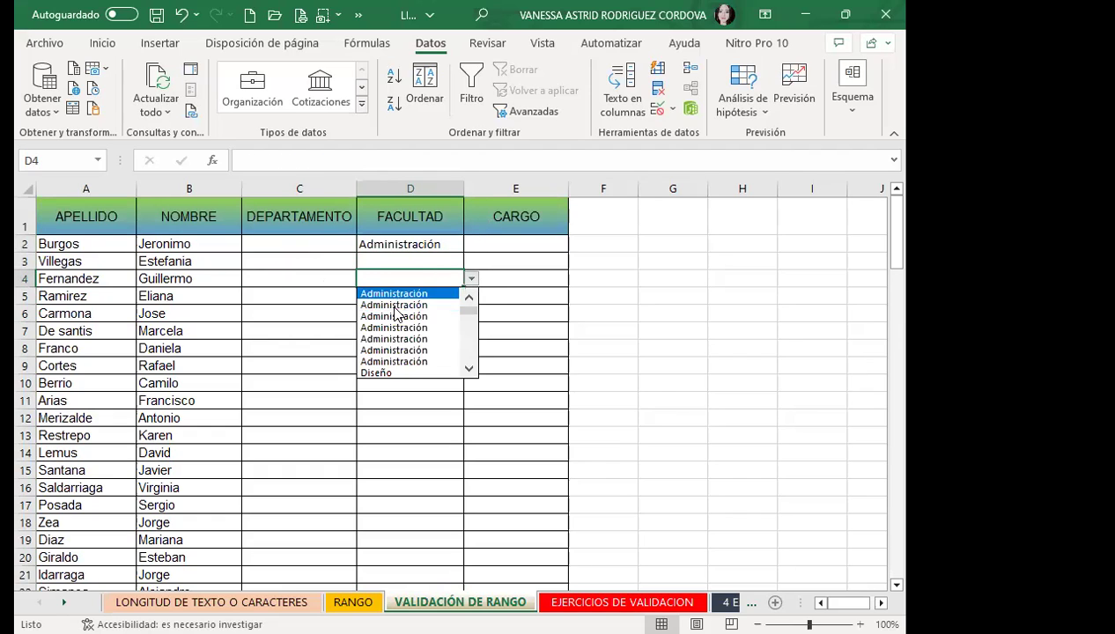
{"action": "left_click", "coordinate": [470, 370]}
{"action": "left_click", "coordinate": [469, 370]}
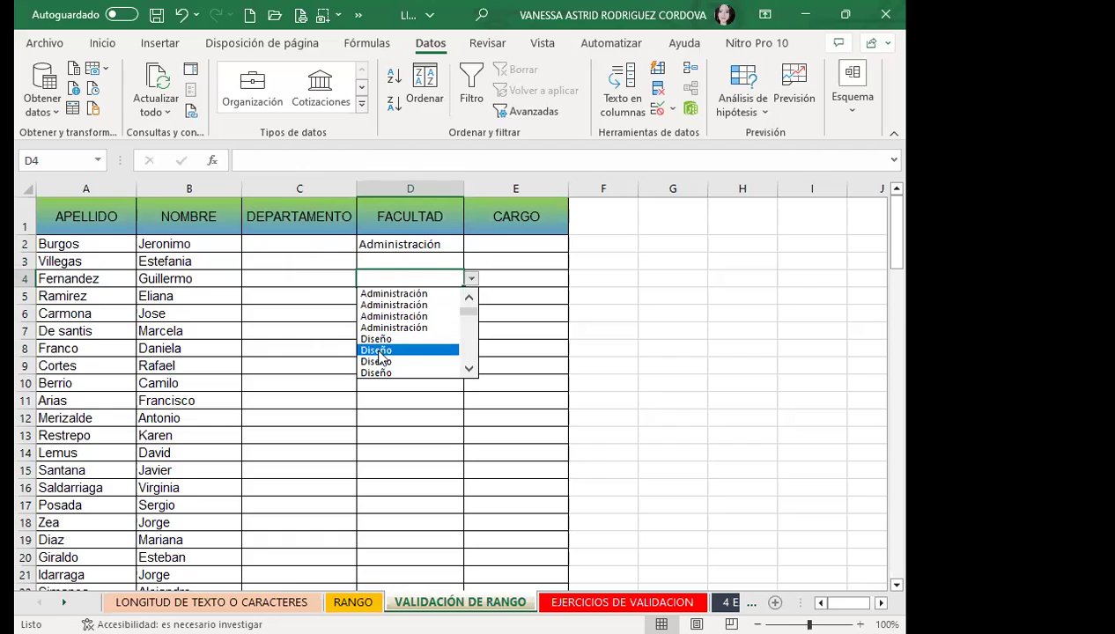
{"action": "left_click", "coordinate": [389, 351]}
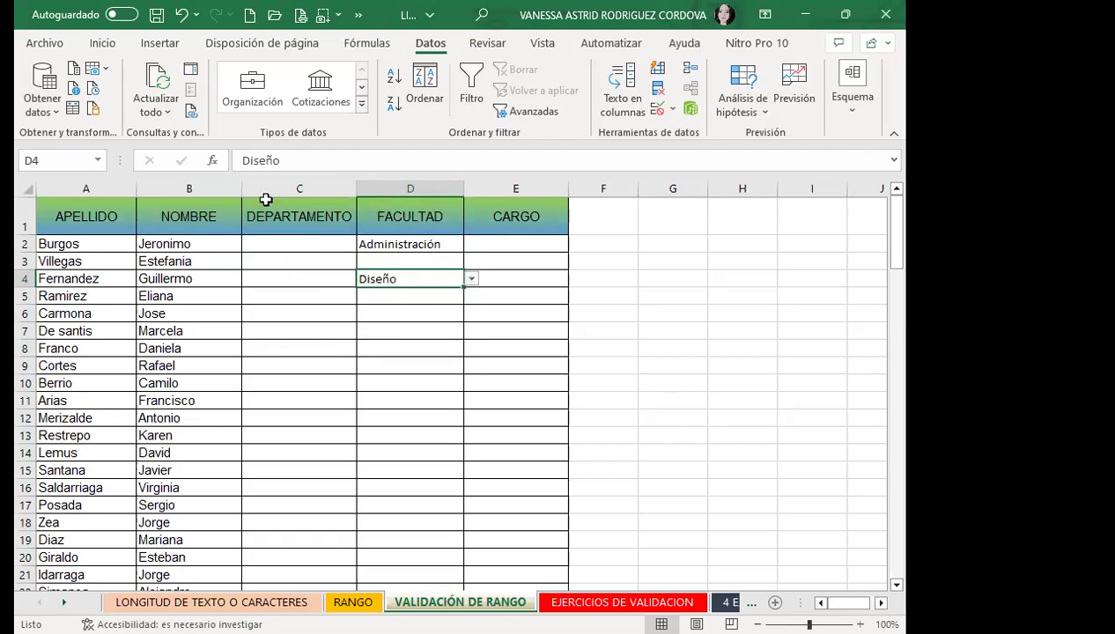
Step: Choose Santa ana for C4 from its department dropdown
{"action": "left_click", "coordinate": [209, 277]}
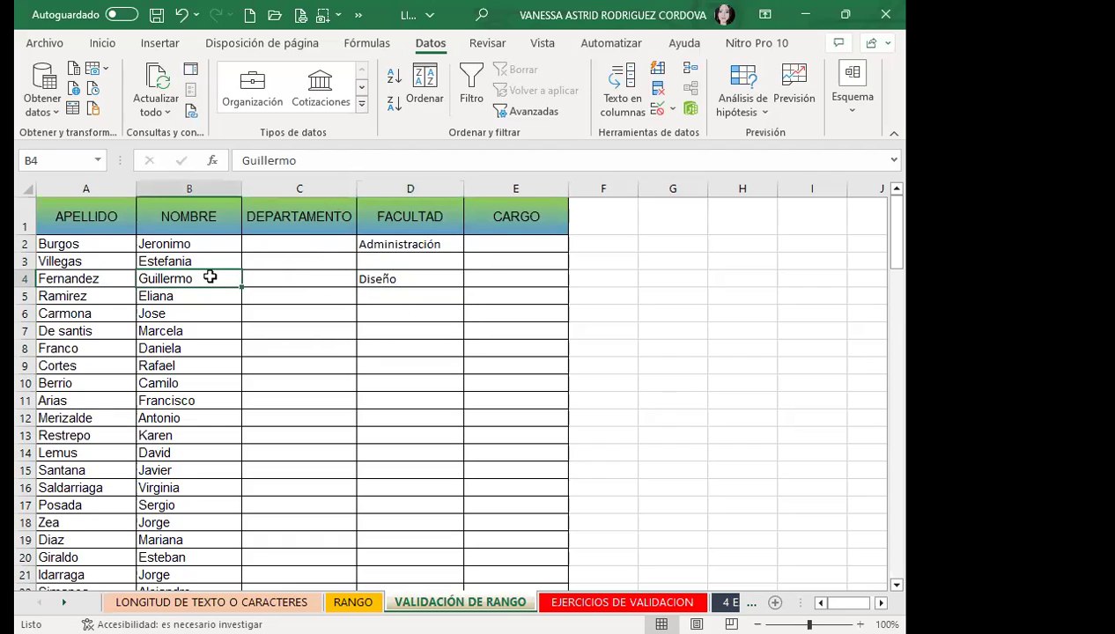
{"action": "left_click", "coordinate": [404, 290]}
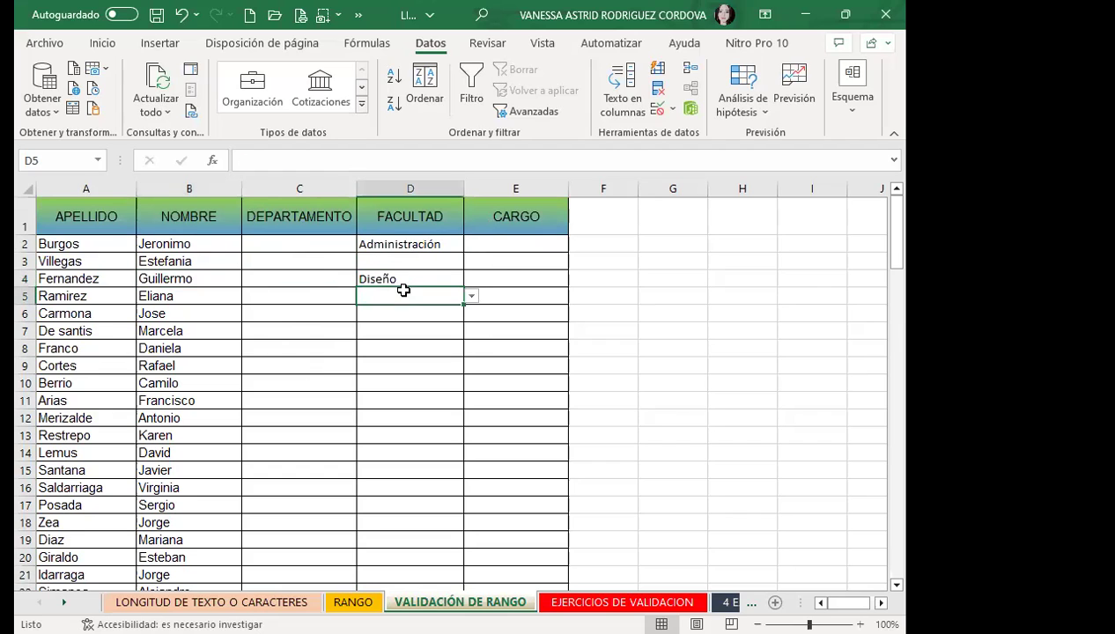
{"action": "left_click", "coordinate": [506, 284]}
{"action": "left_click", "coordinate": [371, 277]}
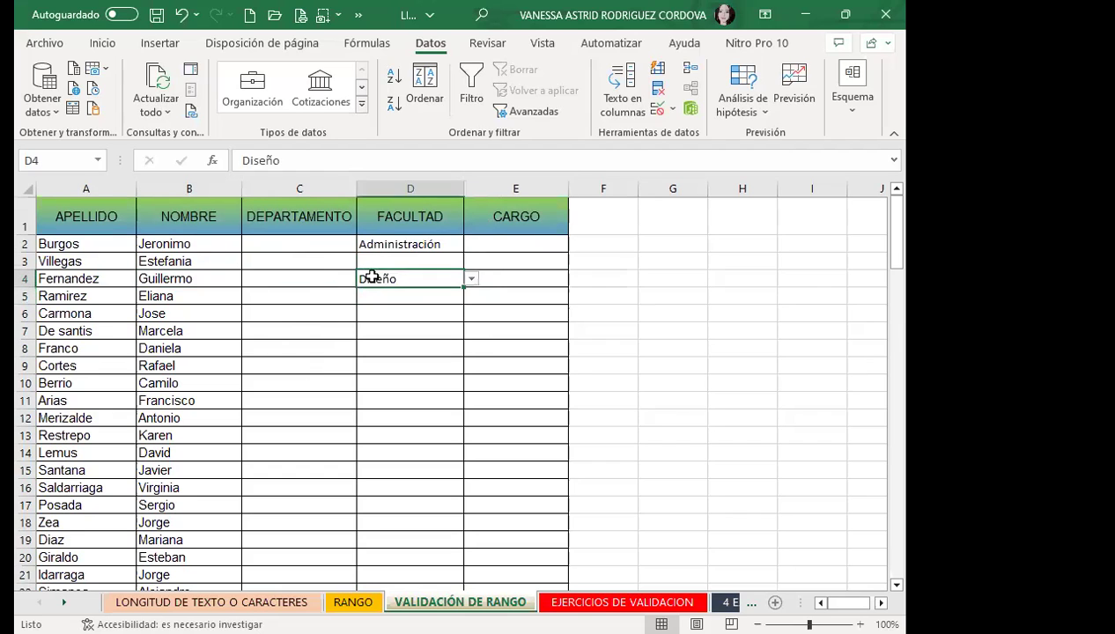
{"action": "left_click", "coordinate": [299, 278]}
{"action": "left_click", "coordinate": [362, 278]}
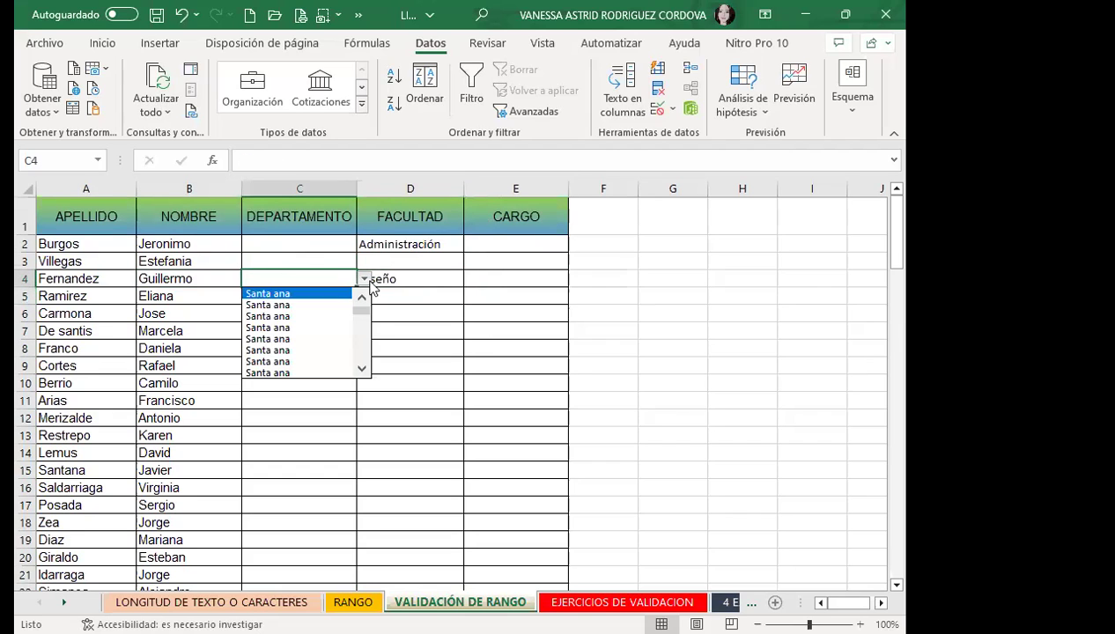
{"action": "left_click", "coordinate": [279, 339]}
Step: Browse cells in the DEPARTAMENTO and FACULTAD columns, from C3 down to D13
{"action": "left_click", "coordinate": [412, 280]}
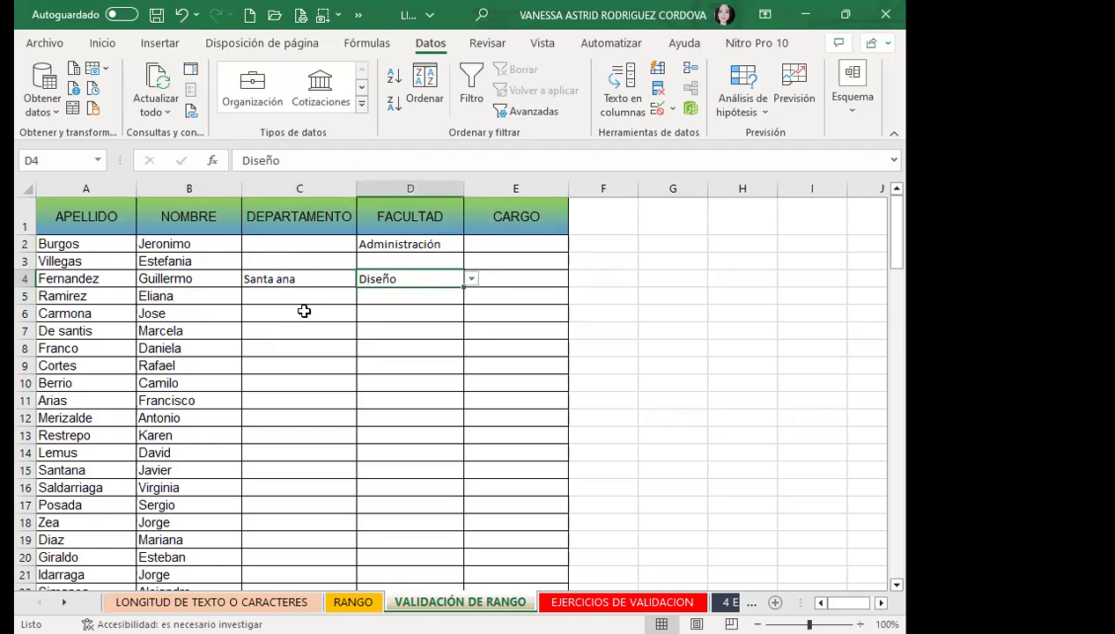
{"action": "left_click", "coordinate": [304, 311]}
{"action": "left_click", "coordinate": [277, 266]}
{"action": "left_click", "coordinate": [505, 343]}
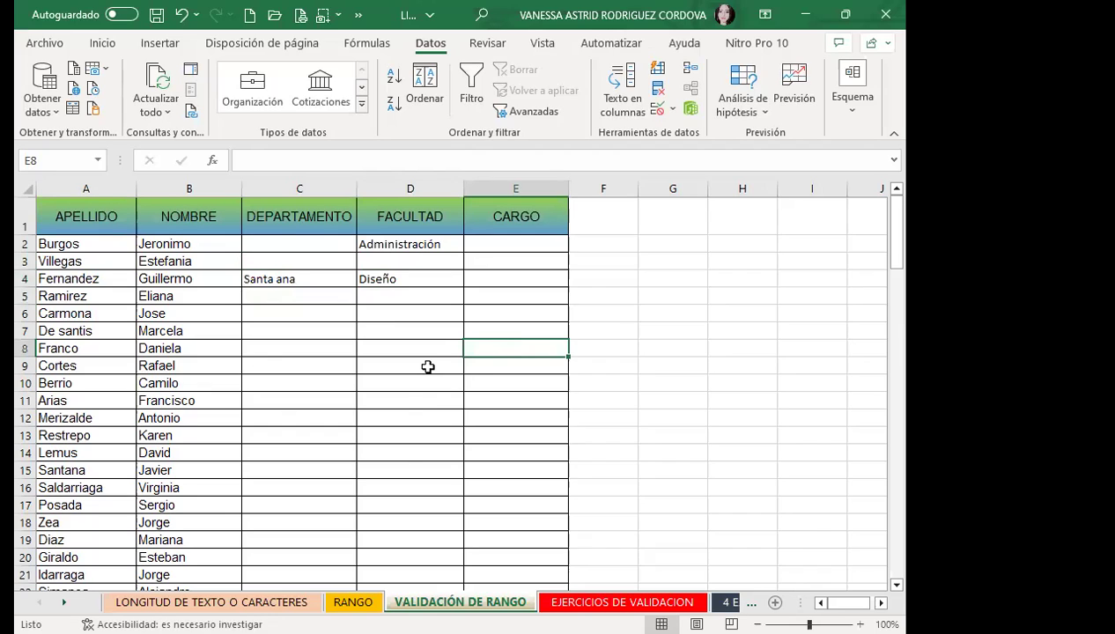
{"action": "left_click", "coordinate": [402, 414]}
{"action": "left_click", "coordinate": [384, 384]}
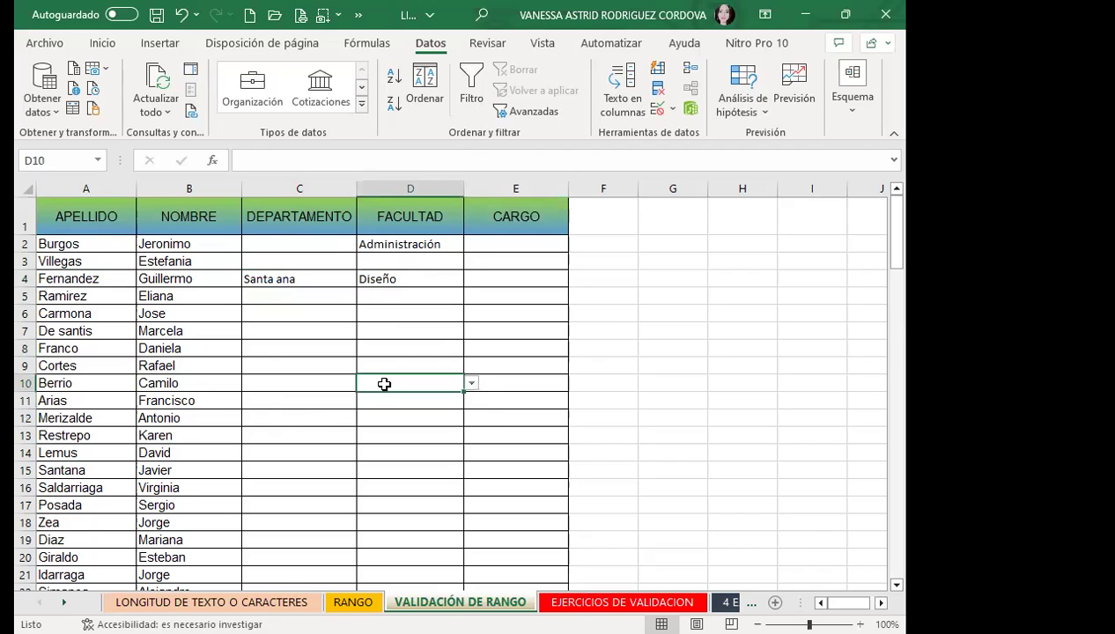
{"action": "left_click", "coordinate": [391, 429]}
{"action": "left_click", "coordinate": [398, 332]}
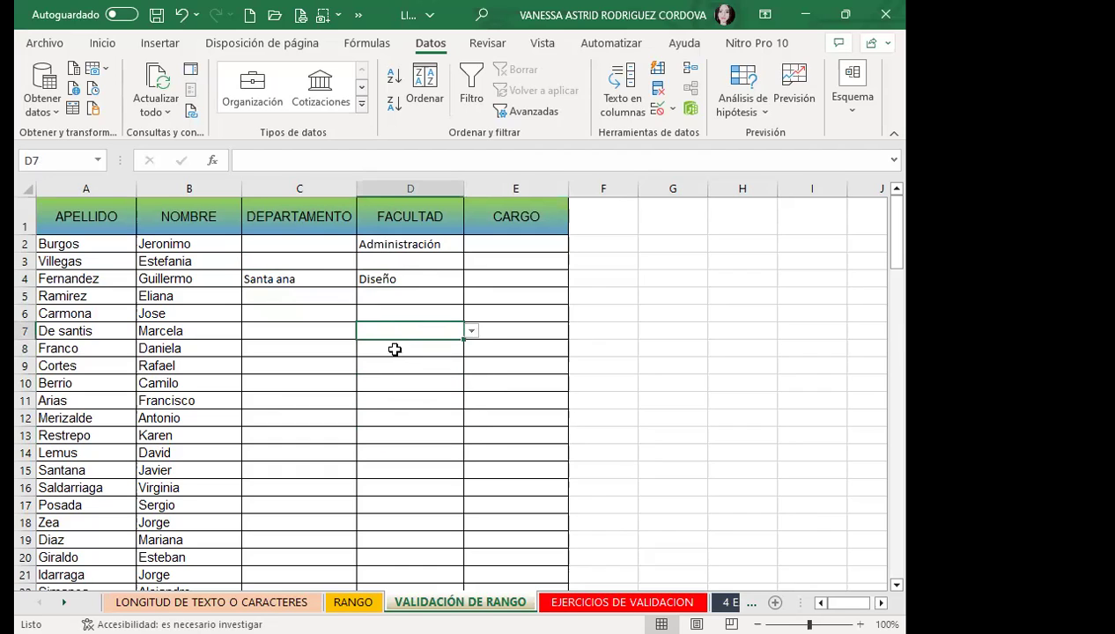
{"action": "left_click", "coordinate": [388, 427]}
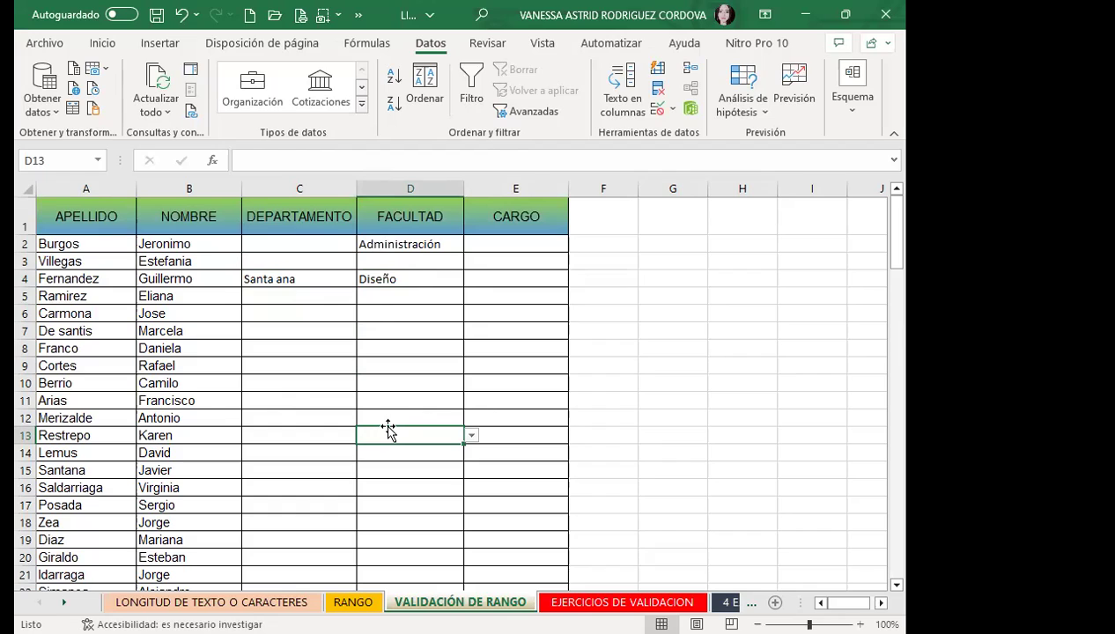
Step: Pick Publicidad for D11 from its faculty dropdown
{"action": "left_click", "coordinate": [384, 398]}
{"action": "left_click", "coordinate": [471, 402]}
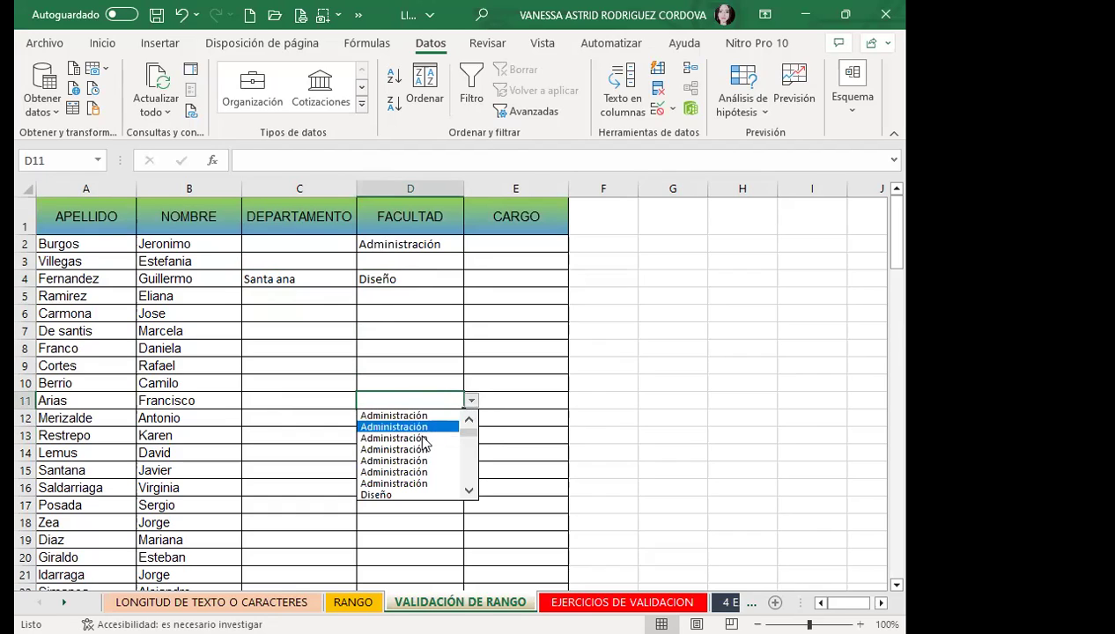
{"action": "left_click_drag", "start_coordinate": [469, 433], "coordinate": [473, 509]}
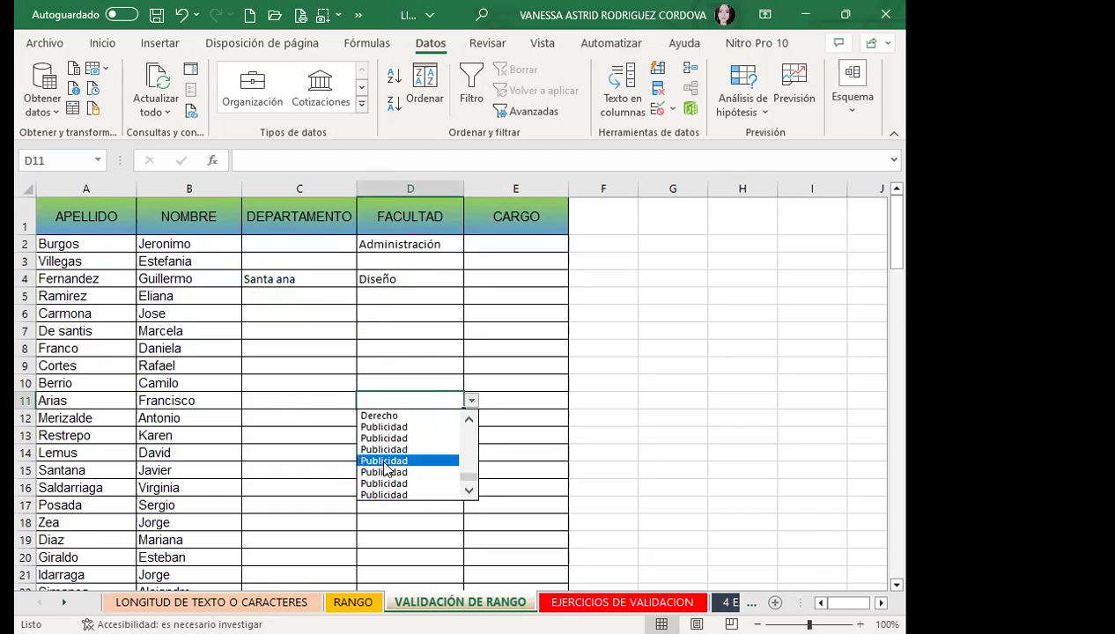
{"action": "left_click", "coordinate": [388, 461]}
{"action": "left_click", "coordinate": [401, 432]}
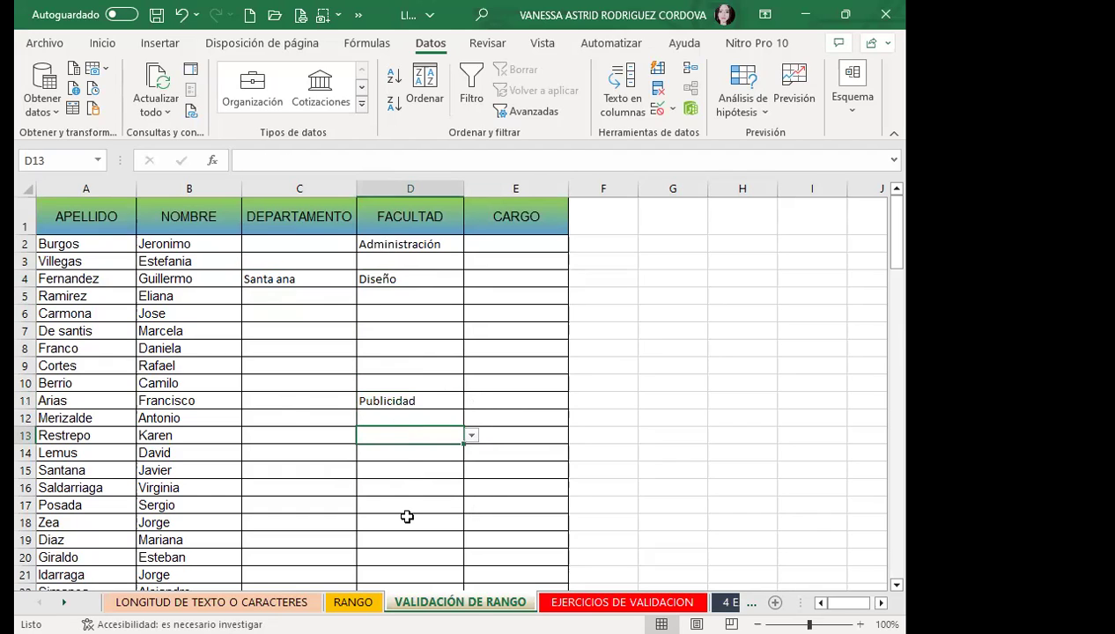
Step: On the RANGO sheet, delete the CARGO values in C2:C16
{"action": "left_click", "coordinate": [350, 602]}
{"action": "left_click", "coordinate": [343, 311]}
{"action": "mouse_move", "coordinate": [343, 224]}
{"action": "left_mouse_down"}
{"action": "mouse_move", "coordinate": [356, 465]}
{"action": "mouse_move", "coordinate": [356, 455]}
{"action": "left_mouse_up"}
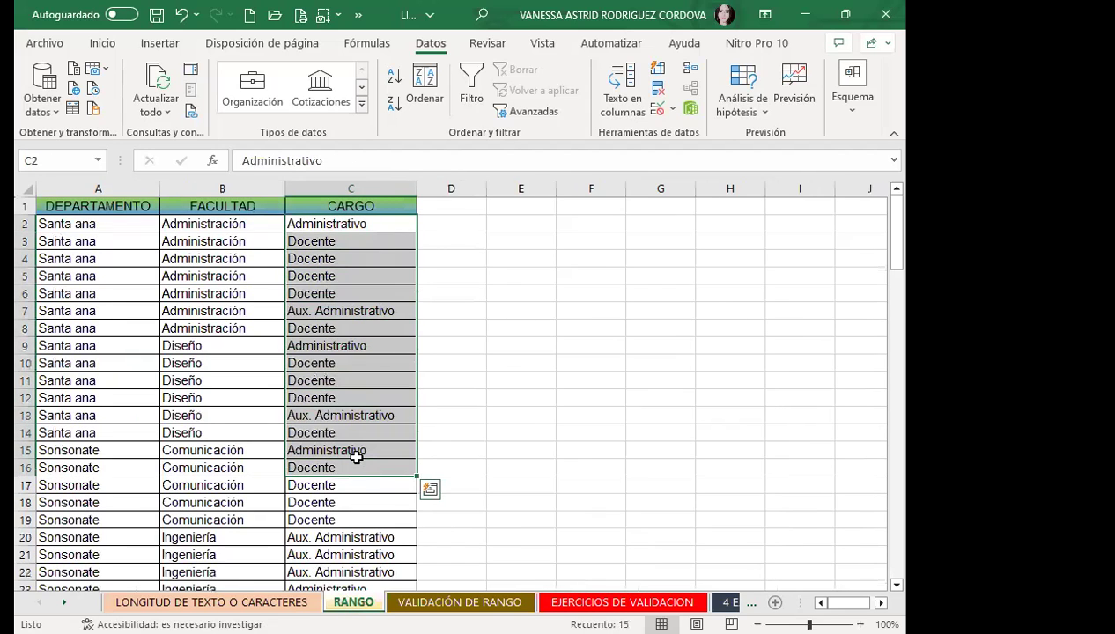
{"action": "key", "text": "Delete"}
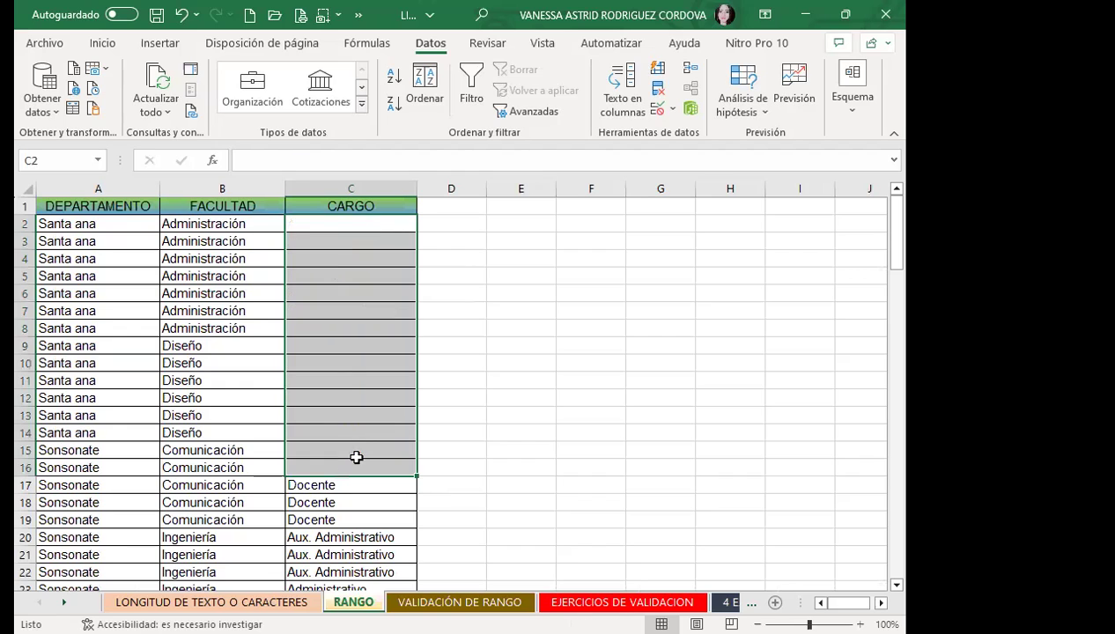
{"action": "left_click", "coordinate": [342, 384]}
Step: On VALIDACIÓN DE RANGO, pick Administración for D7, then undo it
{"action": "left_click", "coordinate": [460, 601]}
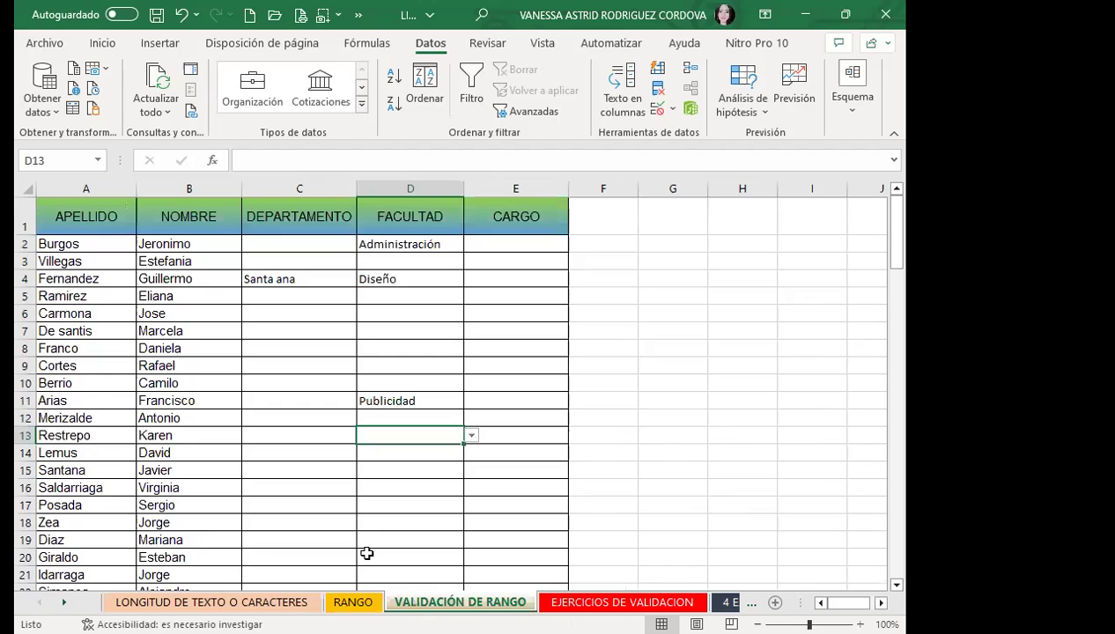
{"action": "left_click", "coordinate": [398, 331]}
{"action": "left_click", "coordinate": [471, 331]}
{"action": "mouse_move", "coordinate": [468, 361]}
{"action": "left_mouse_down"}
{"action": "mouse_move", "coordinate": [471, 409]}
{"action": "mouse_move", "coordinate": [469, 352]}
{"action": "left_mouse_up"}
{"action": "left_click", "coordinate": [400, 357]}
{"action": "left_click", "coordinate": [414, 293]}
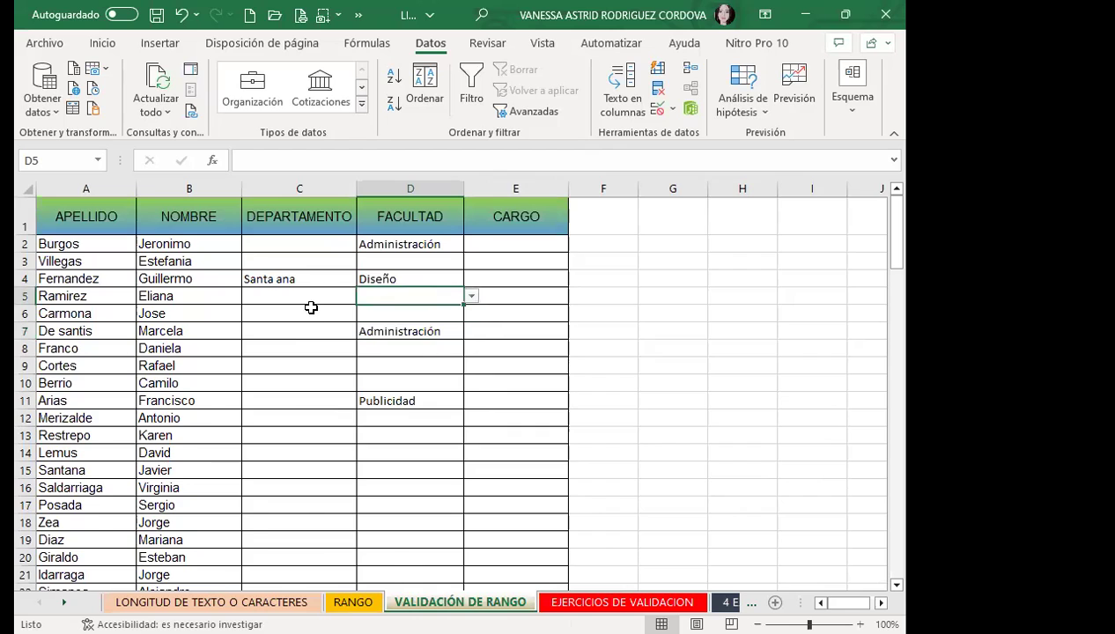
{"action": "key", "text": "ctrl+z"}
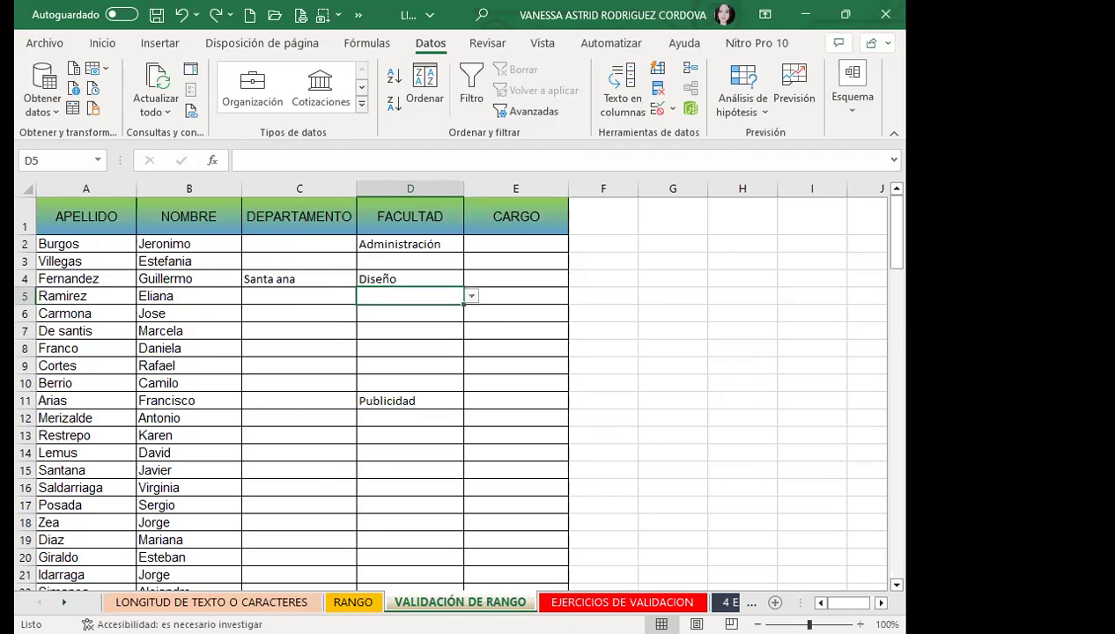
Step: On the RANGO sheet, clear the FACULTAD values in B2:B15
{"action": "key", "text": "ctrl+Page_Up"}
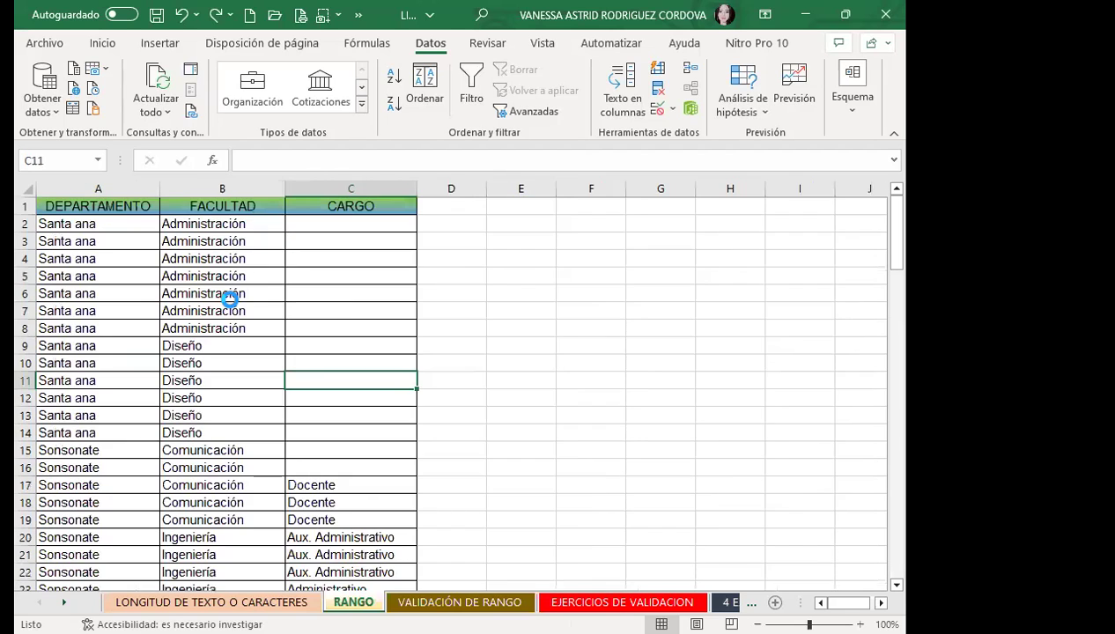
{"action": "left_click_drag", "start_coordinate": [304, 224], "coordinate": [304, 450]}
{"action": "left_click_drag", "start_coordinate": [222, 223], "coordinate": [247, 457]}
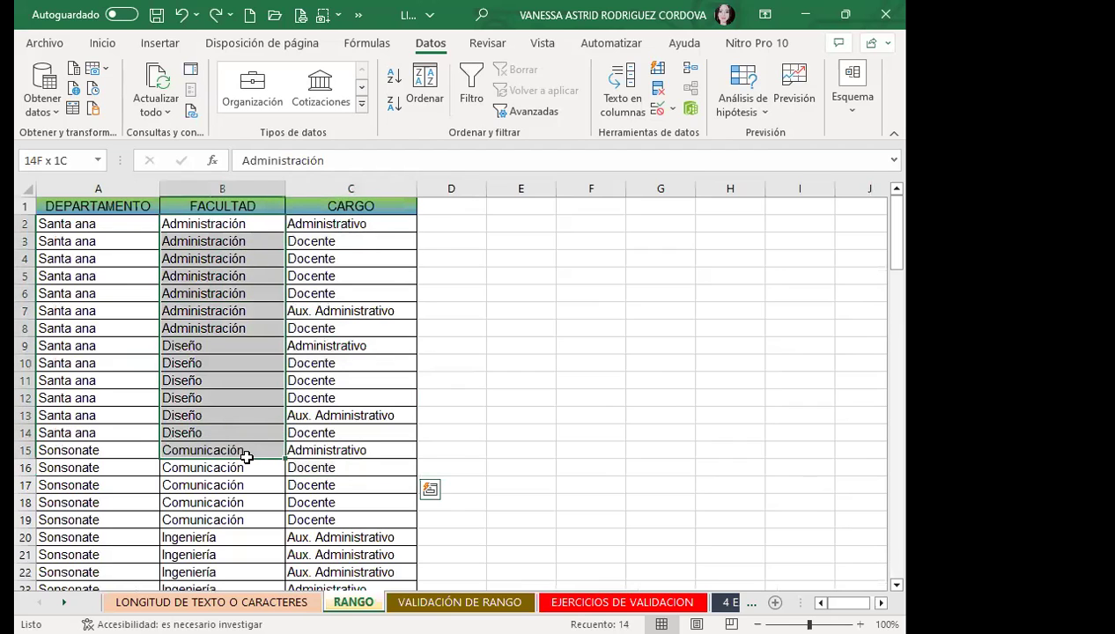
{"action": "key", "text": "Delete"}
{"action": "left_click", "coordinate": [242, 278]}
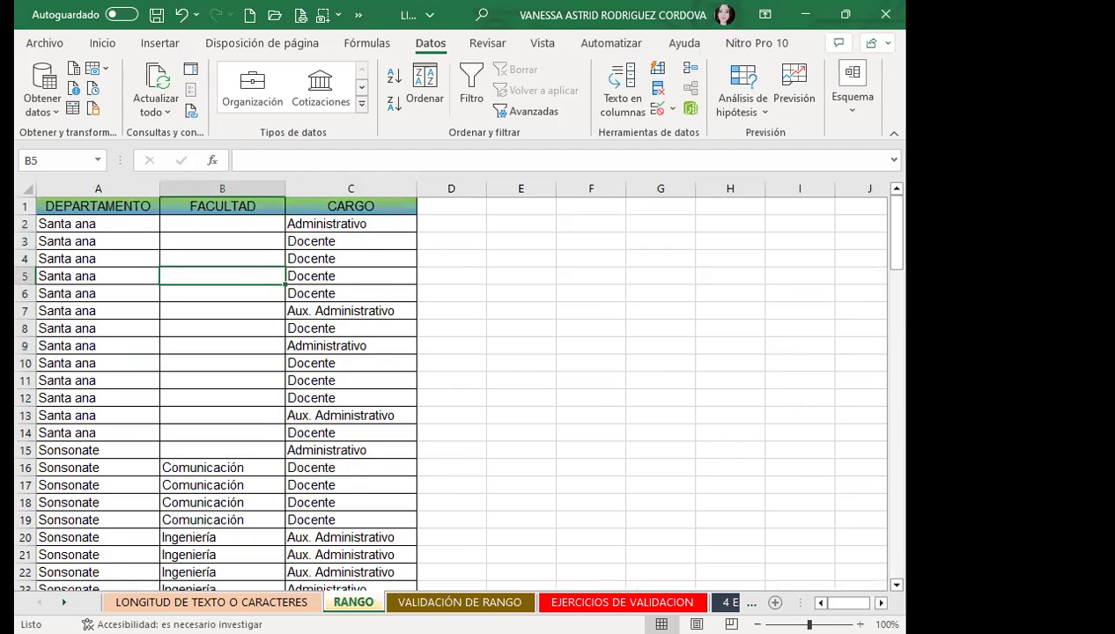
Step: Check that D6's faculty dropdown is now blank, leaving D6 empty
{"action": "key", "text": "ctrl+Page_Down"}
{"action": "left_click", "coordinate": [443, 314]}
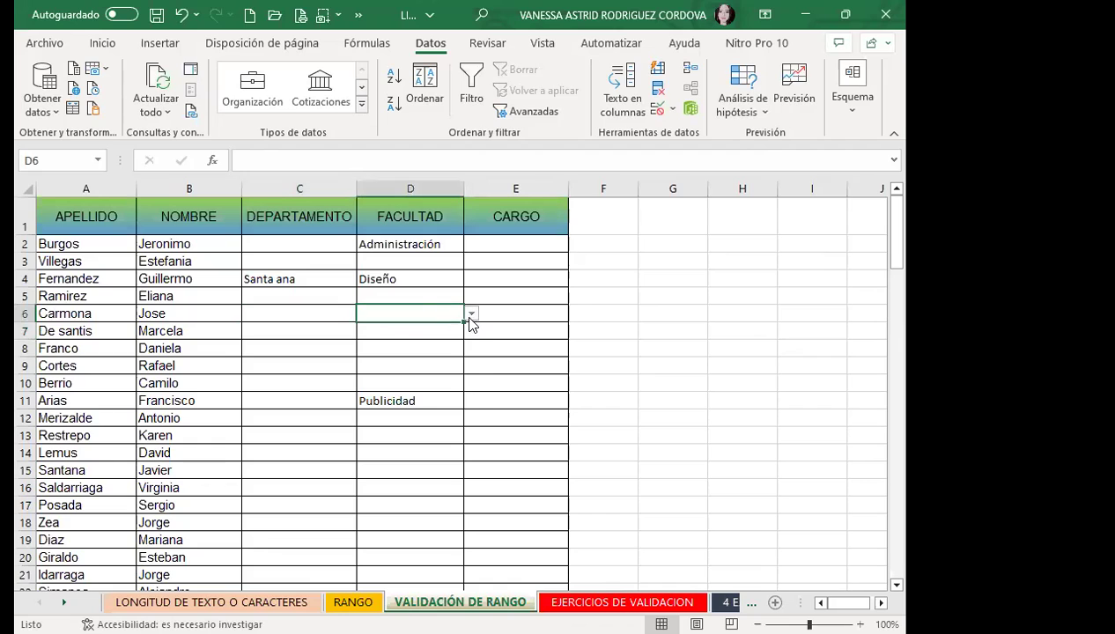
{"action": "left_click", "coordinate": [470, 315]}
{"action": "left_click_drag", "start_coordinate": [468, 346], "coordinate": [468, 334]}
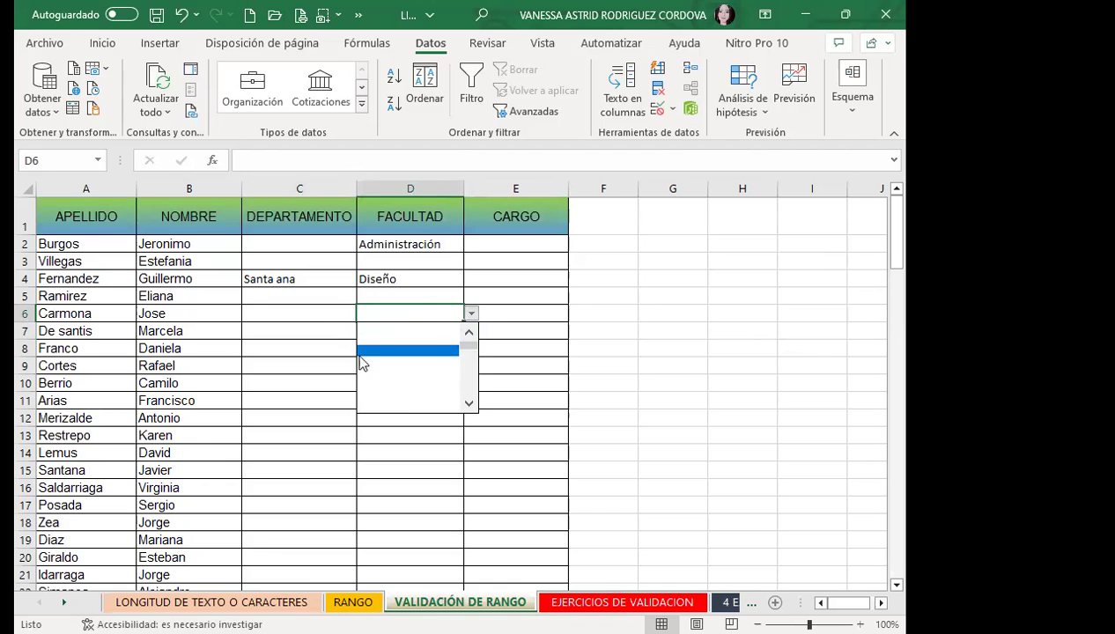
{"action": "left_click", "coordinate": [468, 405]}
{"action": "left_click", "coordinate": [469, 406]}
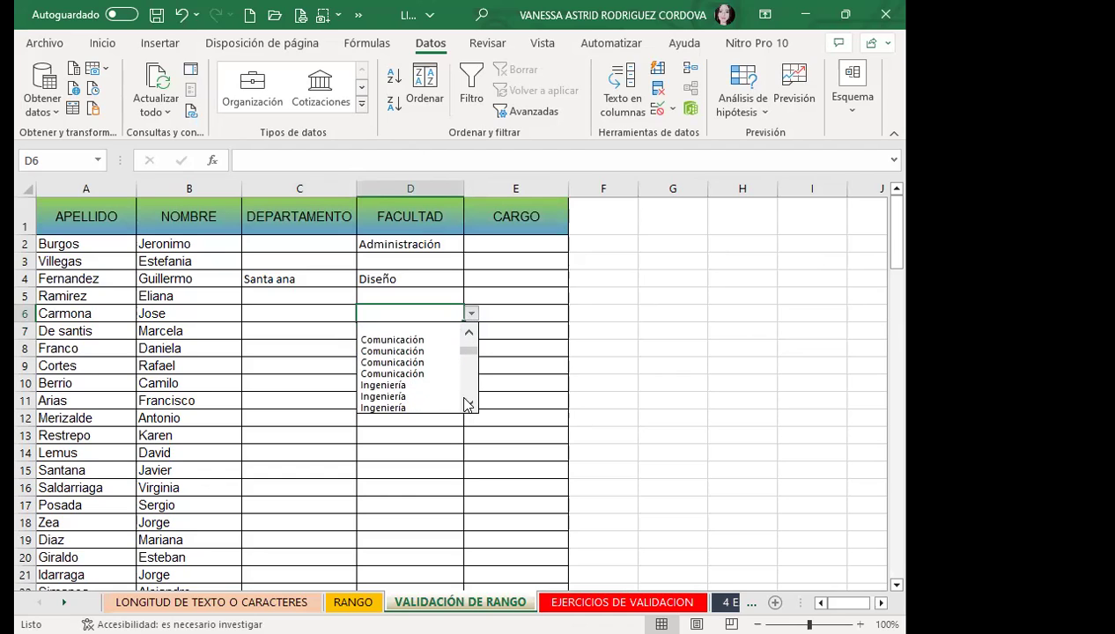
{"action": "left_click_drag", "start_coordinate": [465, 352], "coordinate": [469, 333]}
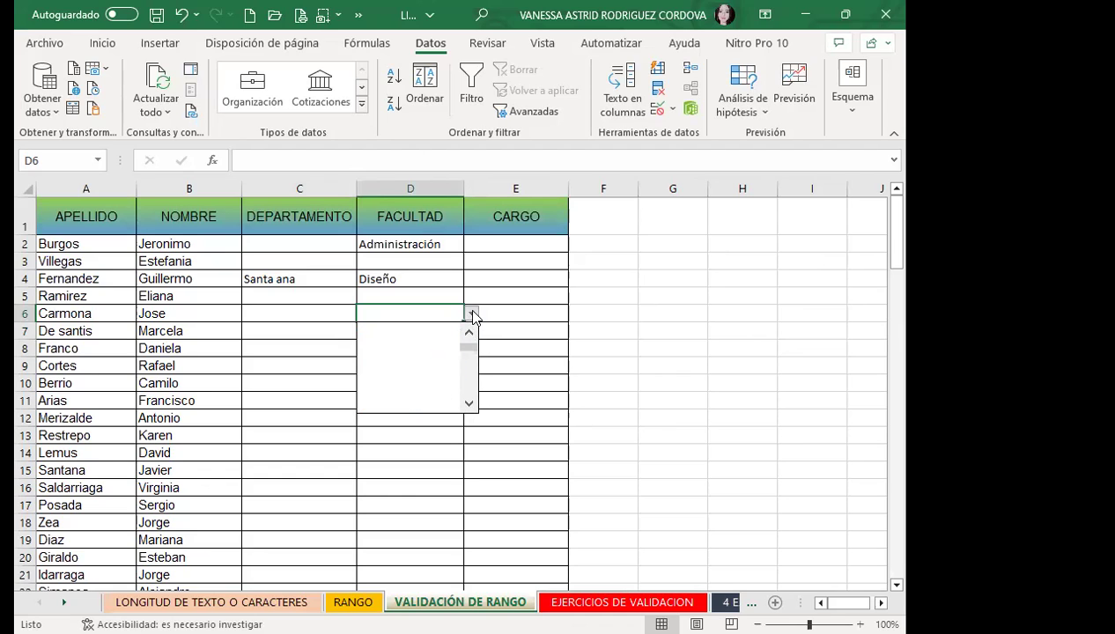
{"action": "left_click", "coordinate": [471, 314]}
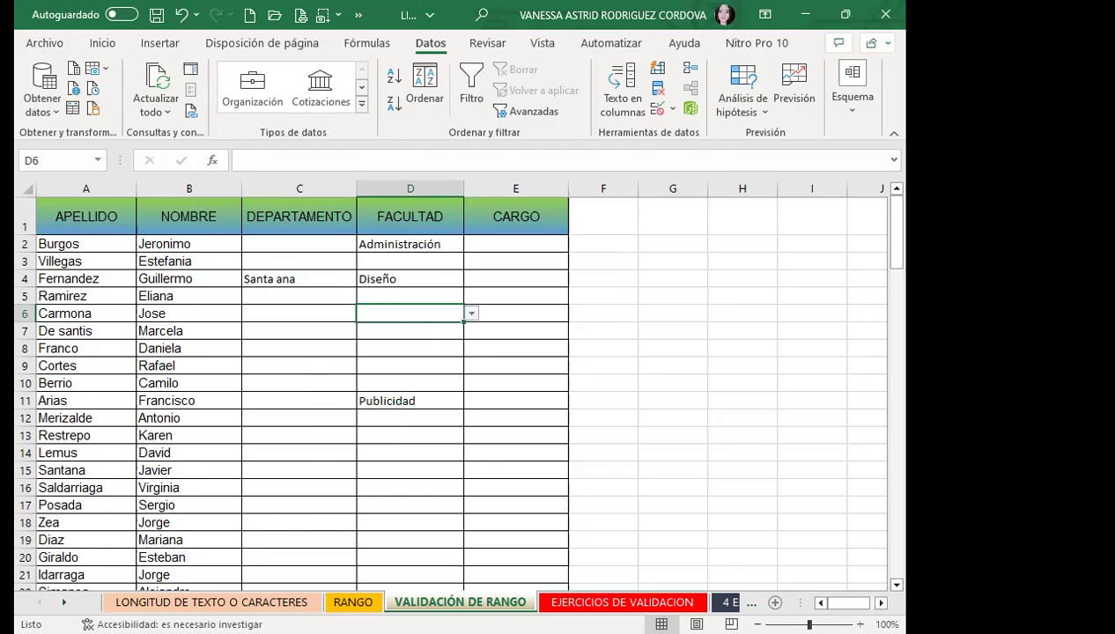
Step: Undo the deletion on the RANGO sheet to restore the FACULTAD values
{"action": "key", "text": "ctrl+Page_Up"}
{"action": "key", "text": "ctrl+z"}
{"action": "left_click", "coordinate": [223, 296]}
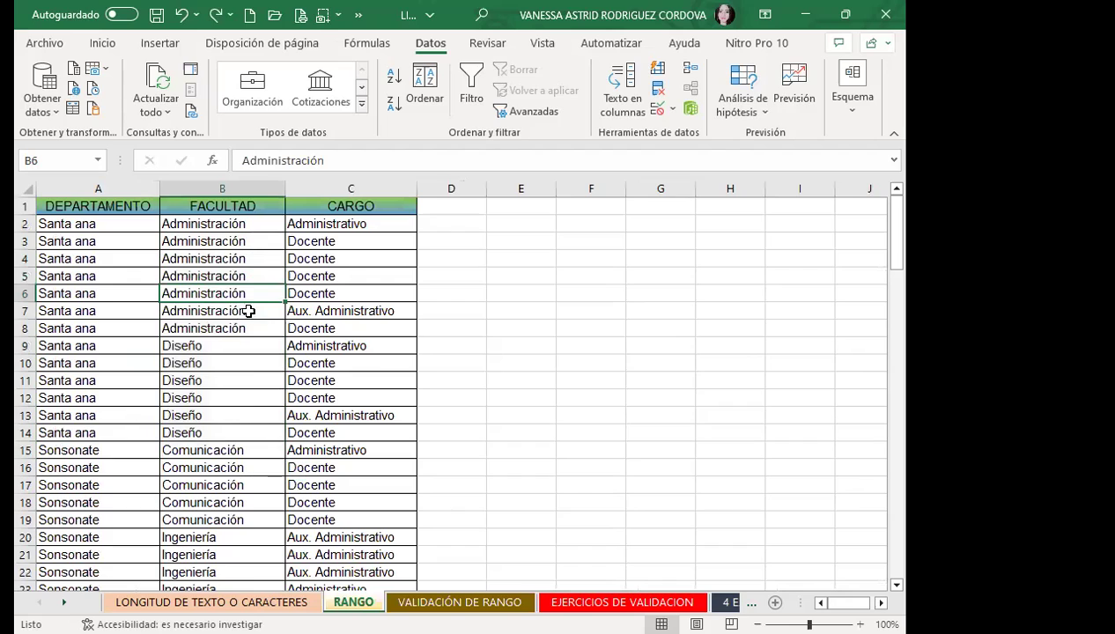
{"action": "left_click", "coordinate": [262, 311]}
{"action": "left_click", "coordinate": [429, 326]}
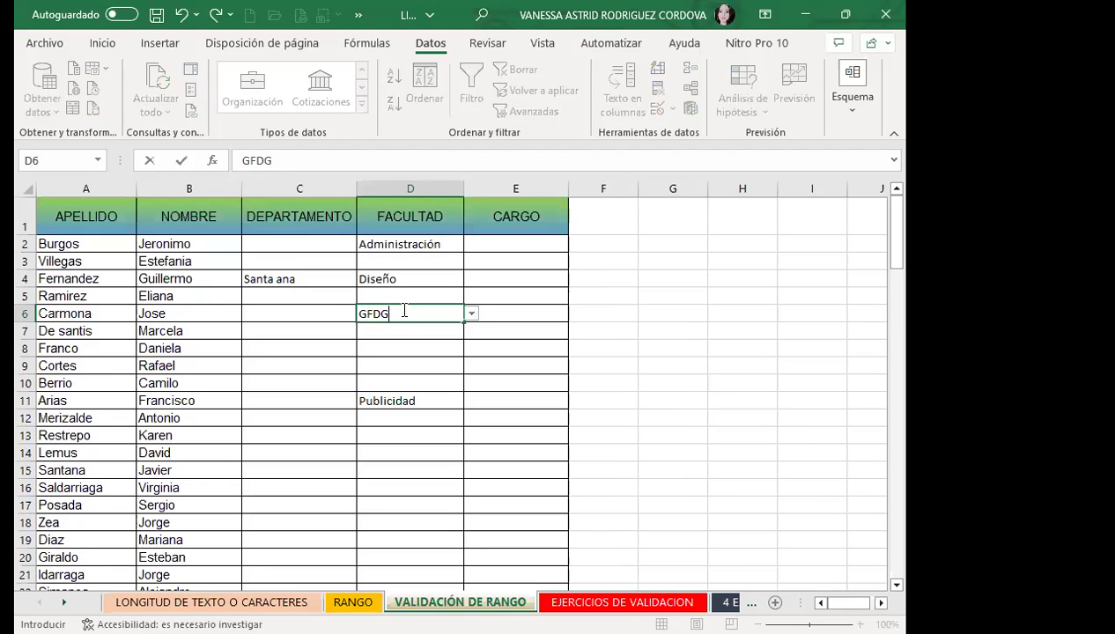
Step: Enter invalid text FDG in D6, retry after the validation error and clear it
{"action": "type", "text": "FDG"}
{"action": "key", "text": "Return"}
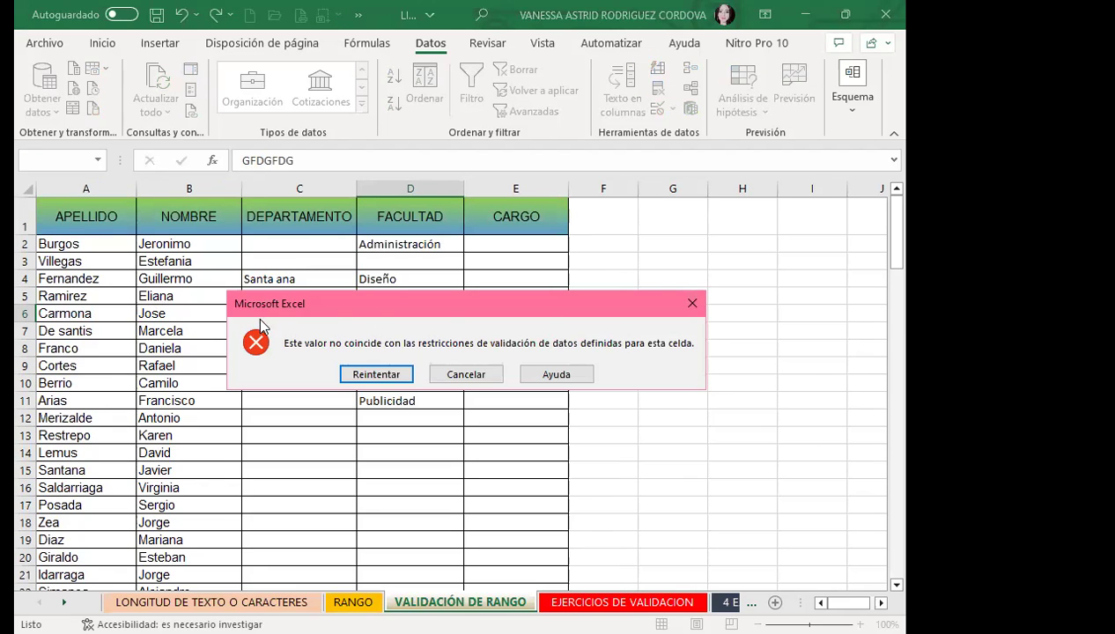
{"action": "left_click", "coordinate": [390, 374]}
{"action": "key", "text": "BackSpace"}
{"action": "key", "text": "Return"}
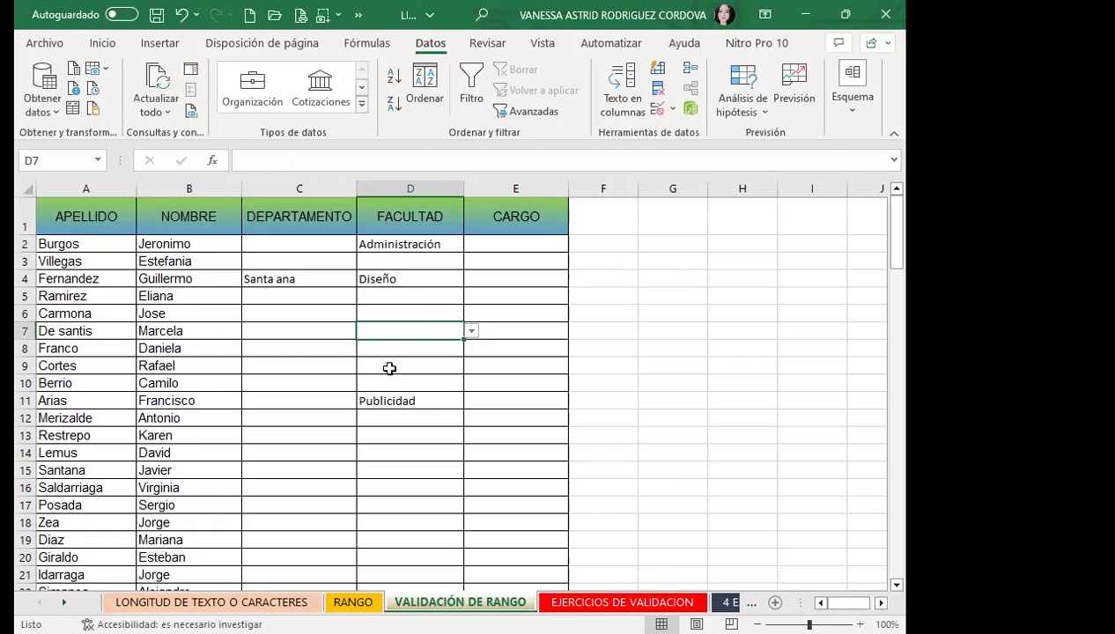
Step: Review cells D5, D7, E7 and E5, then go to the EJERCICIOS DE VALIDACION sheet
{"action": "left_click", "coordinate": [389, 298]}
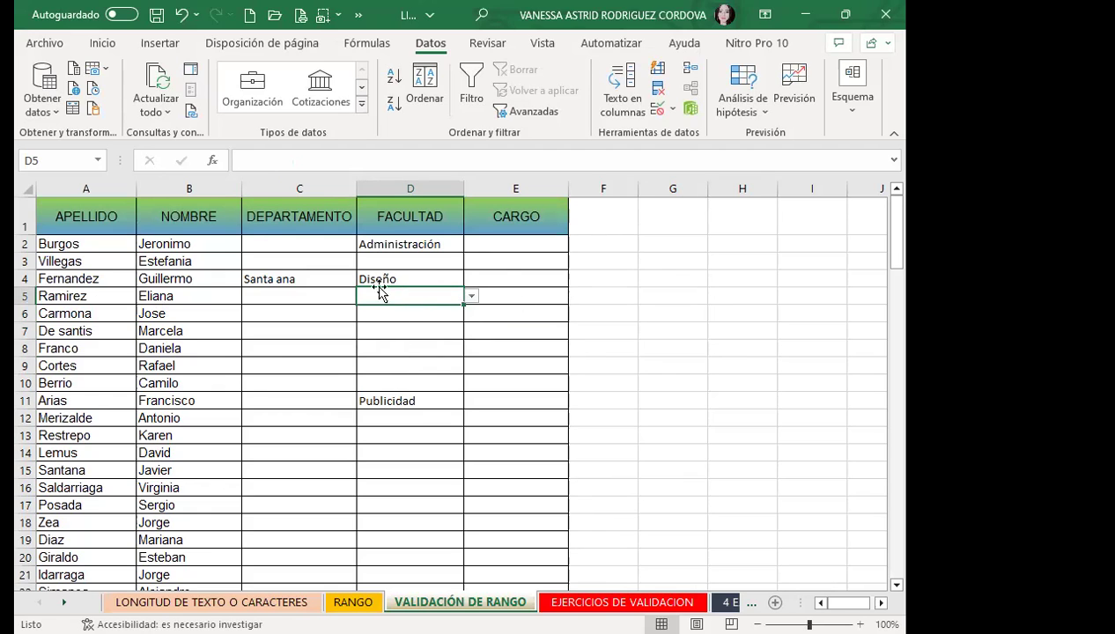
{"action": "left_click", "coordinate": [405, 336]}
{"action": "left_click", "coordinate": [523, 332]}
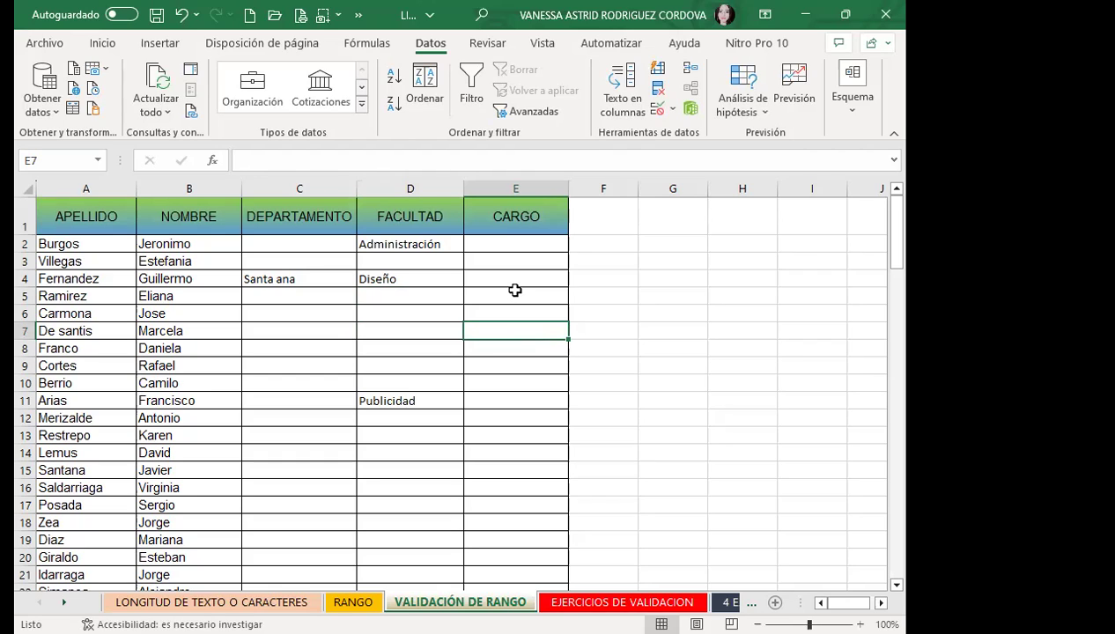
{"action": "left_click", "coordinate": [516, 289]}
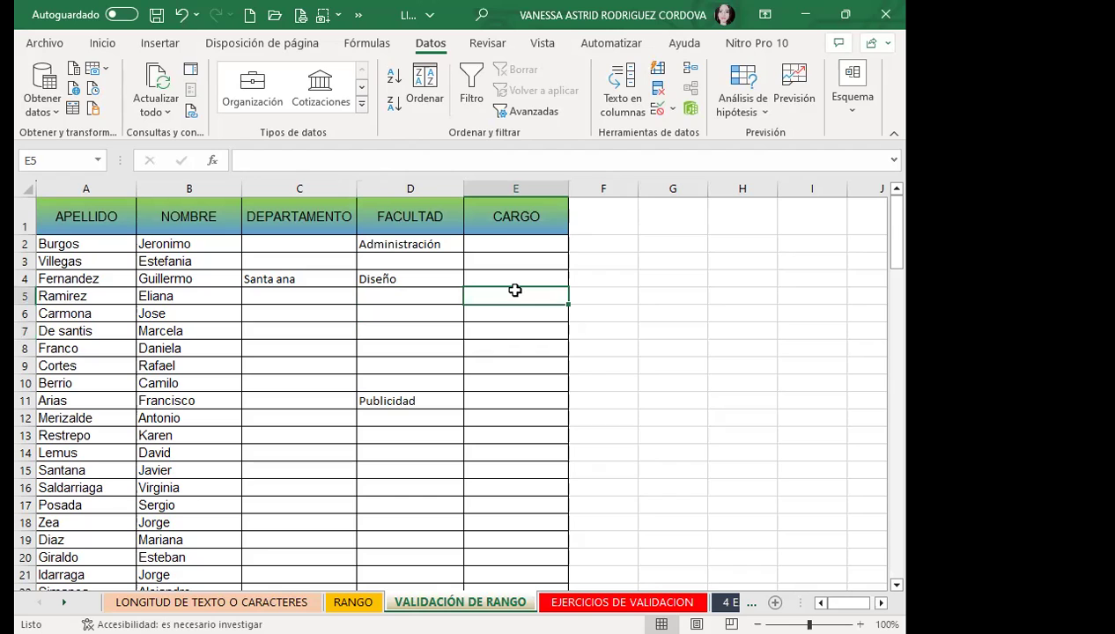
{"action": "key", "text": "ctrl+Page_Down"}
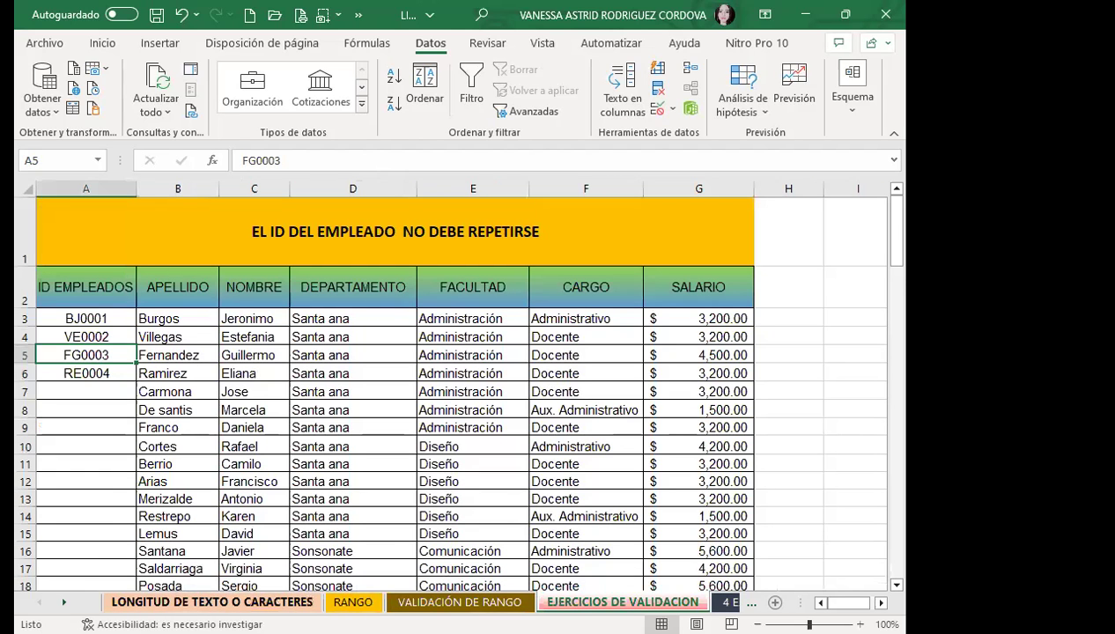
Step: Switch to the 4 EJER DE VALIDACION sheet with the student grades table
{"action": "left_click", "coordinate": [729, 603]}
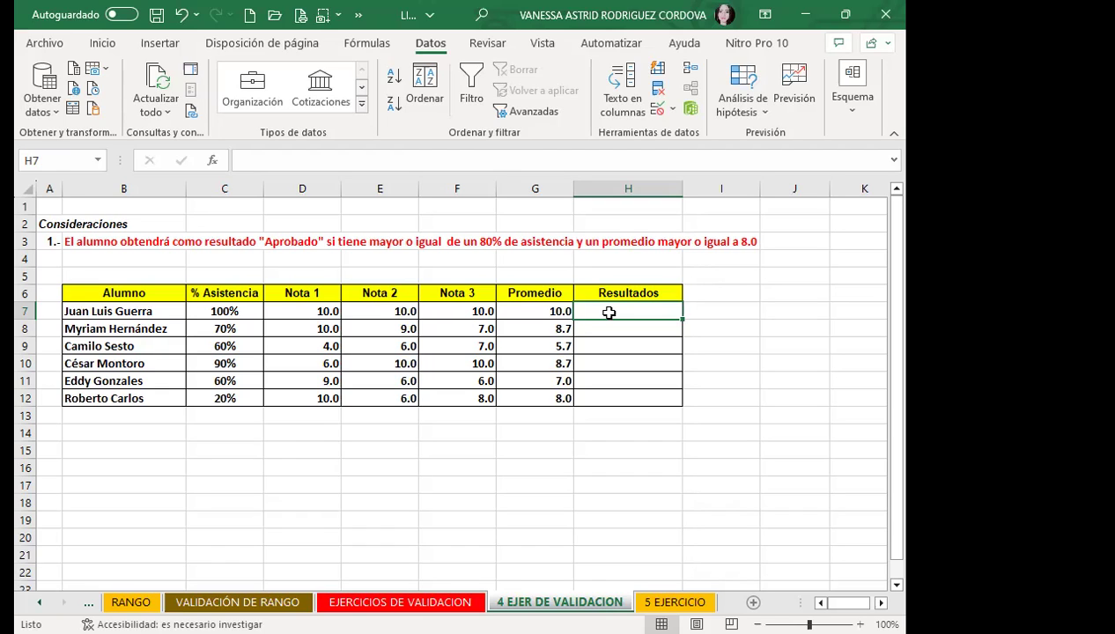
Step: Select Resultados cells H7:H12 and delete their existing custom validation formula
{"action": "left_click_drag", "start_coordinate": [609, 313], "coordinate": [598, 398]}
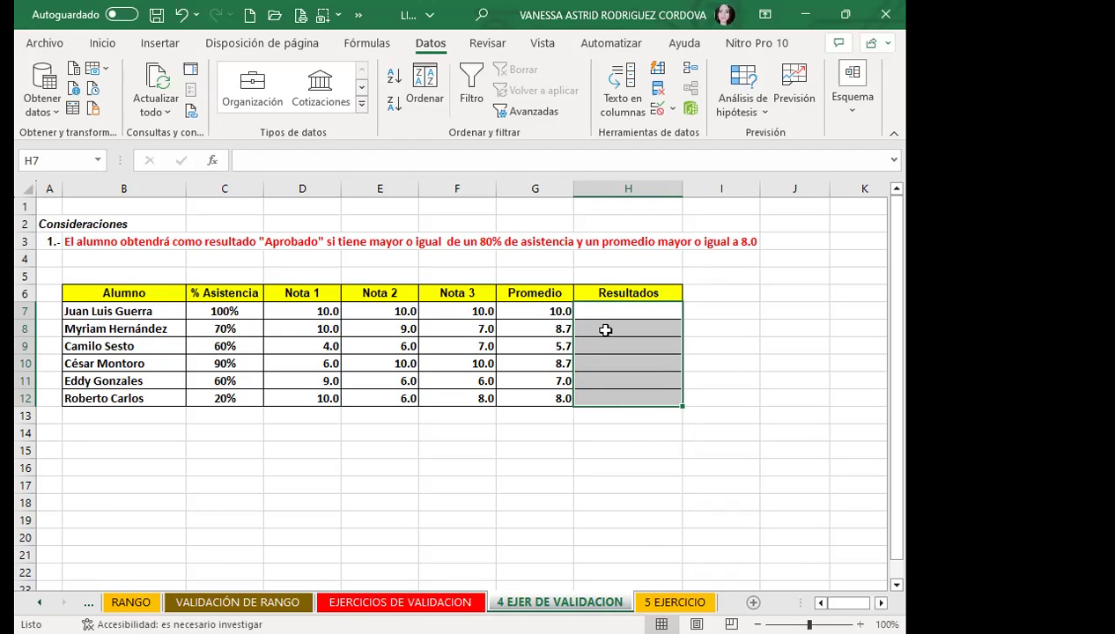
{"action": "left_click", "coordinate": [656, 113]}
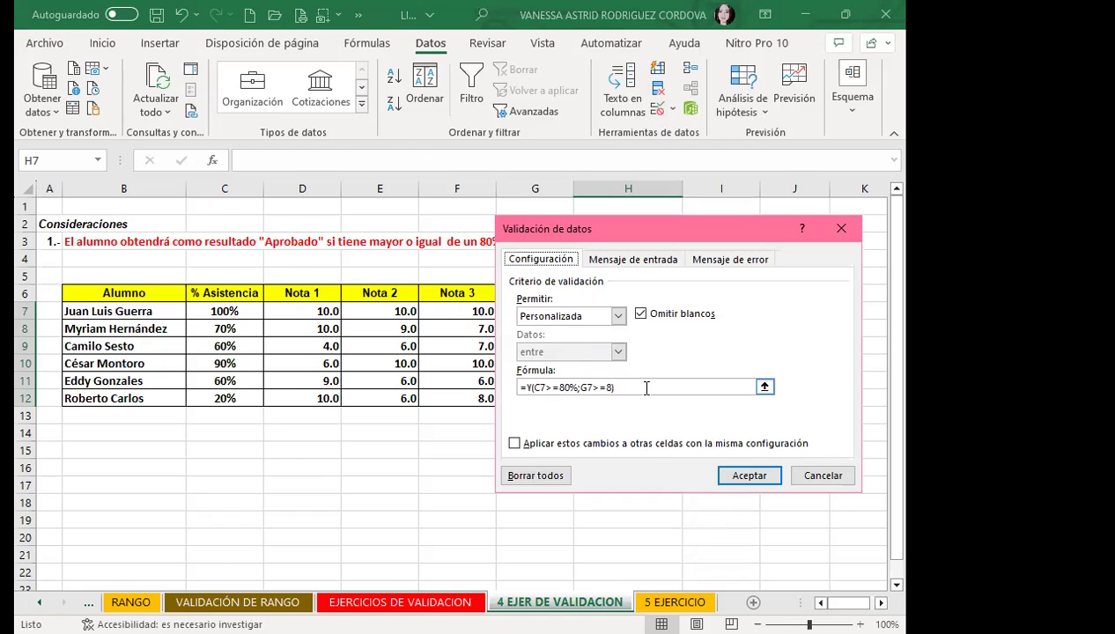
{"action": "left_click", "coordinate": [643, 387]}
{"action": "key", "text": "Delete"}
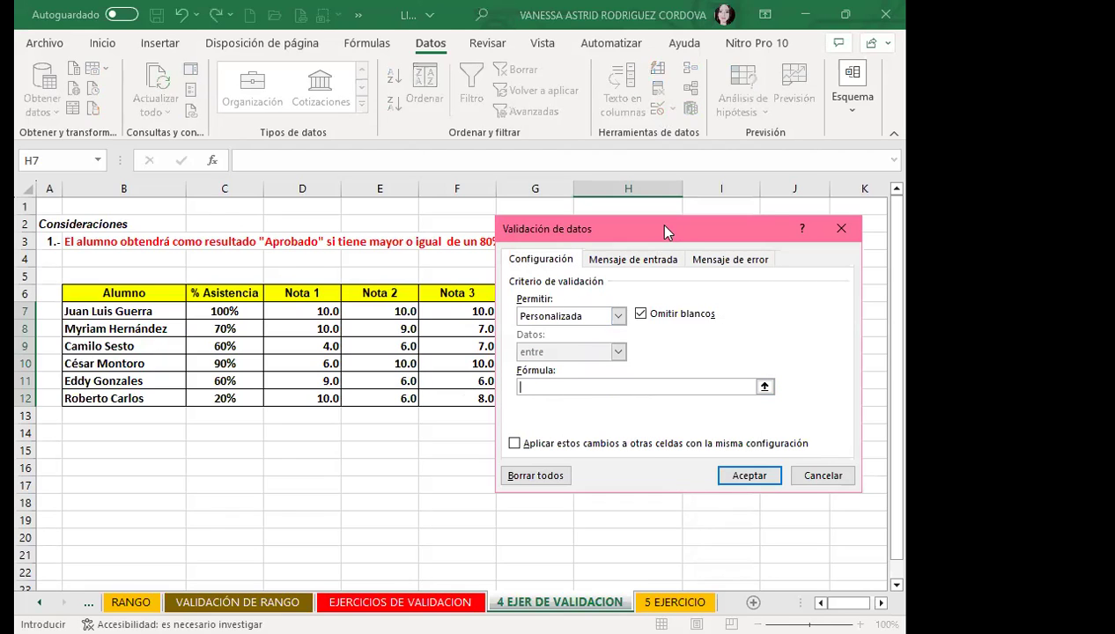
{"action": "left_click_drag", "start_coordinate": [665, 231], "coordinate": [366, 52]}
Step: Clear all validation settings, choose Personalizada, and begin the formula with =Y(
{"action": "left_click", "coordinate": [236, 296]}
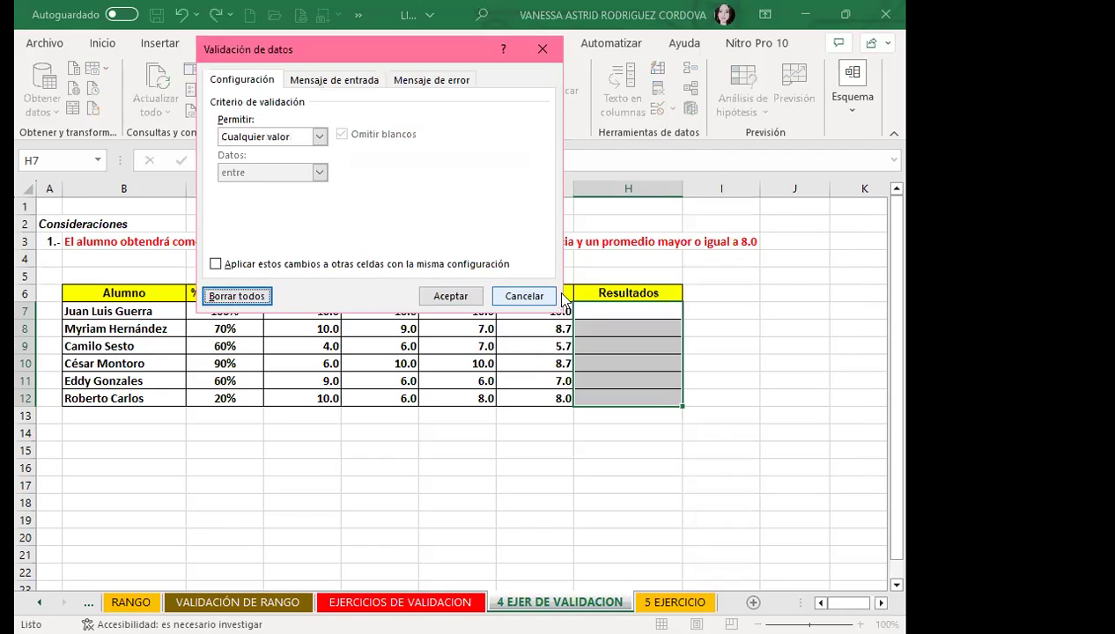
{"action": "left_click", "coordinate": [319, 137]}
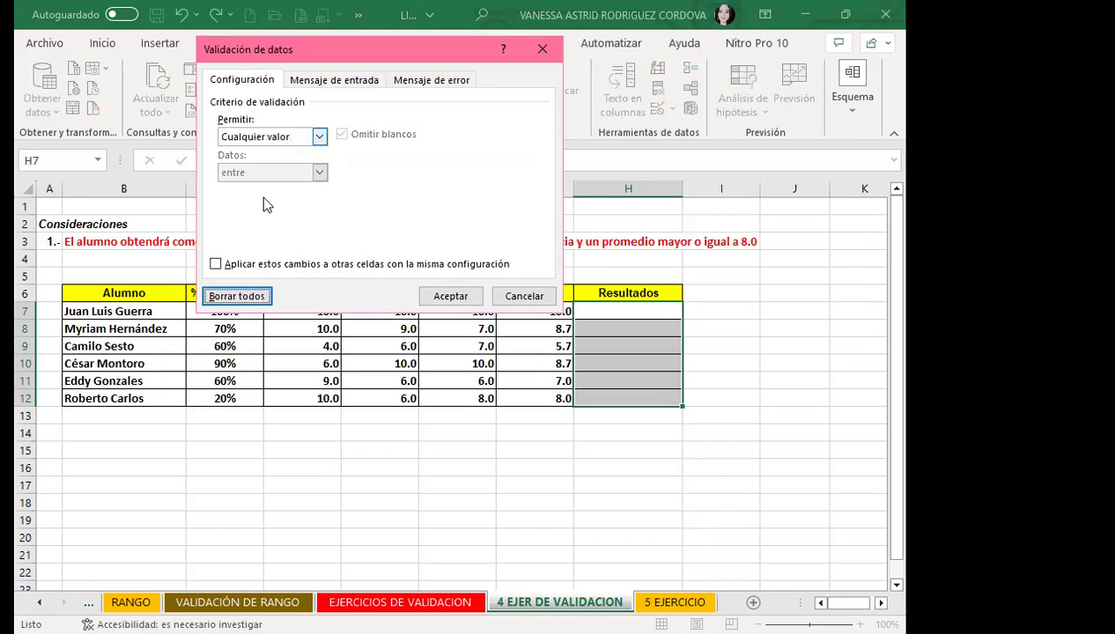
{"action": "left_click", "coordinate": [248, 232]}
{"action": "left_click", "coordinate": [249, 206]}
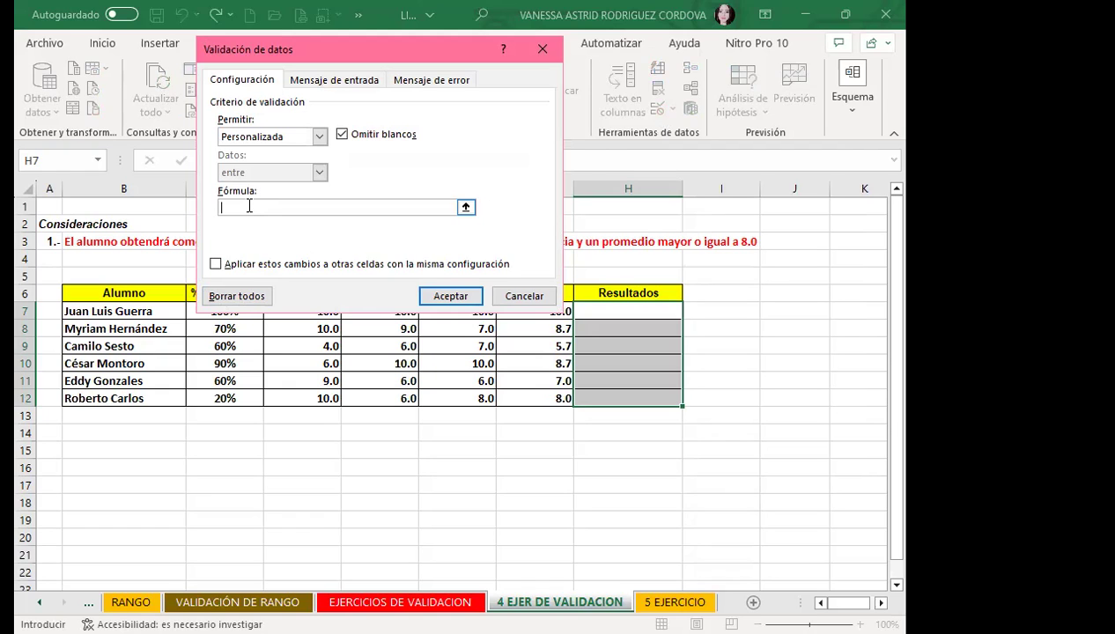
{"action": "type", "text": "="}
{"action": "type", "text": "Y"}
{"action": "type", "text": "("}
{"action": "left_click_drag", "start_coordinate": [415, 51], "coordinate": [414, 304]}
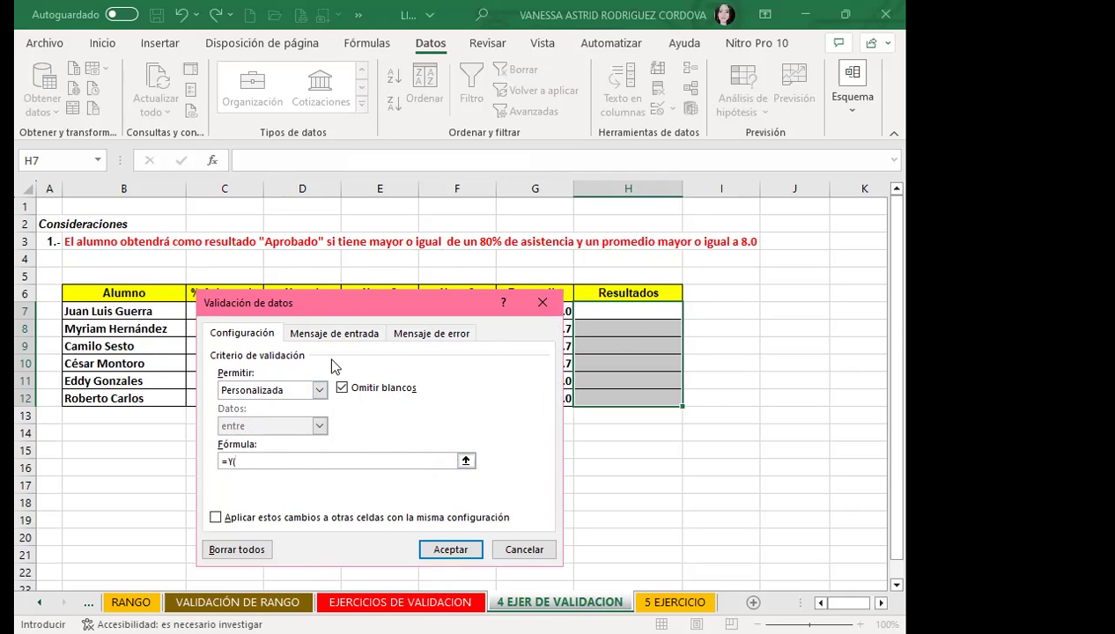
Step: Build the formula =Y(C7>=80%;G7>=8 requiring attendance C7 ≥80% and average G7 ≥8
{"action": "left_click_drag", "start_coordinate": [377, 310], "coordinate": [366, 372]}
{"action": "key", "text": "BackSpace"}
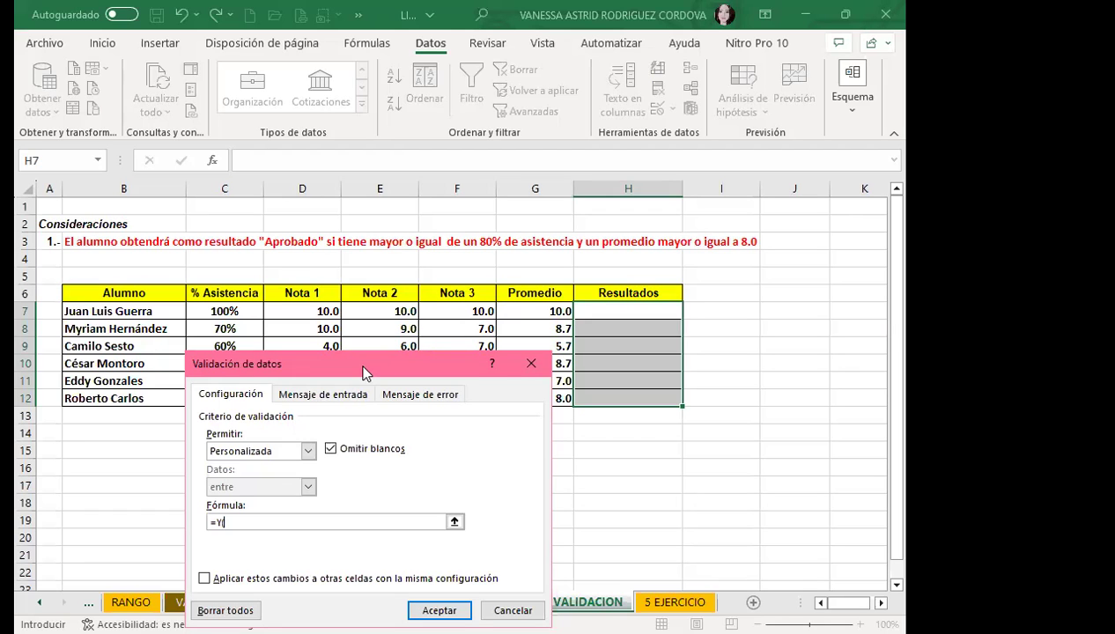
{"action": "type", "text": "("}
{"action": "left_click", "coordinate": [236, 309]}
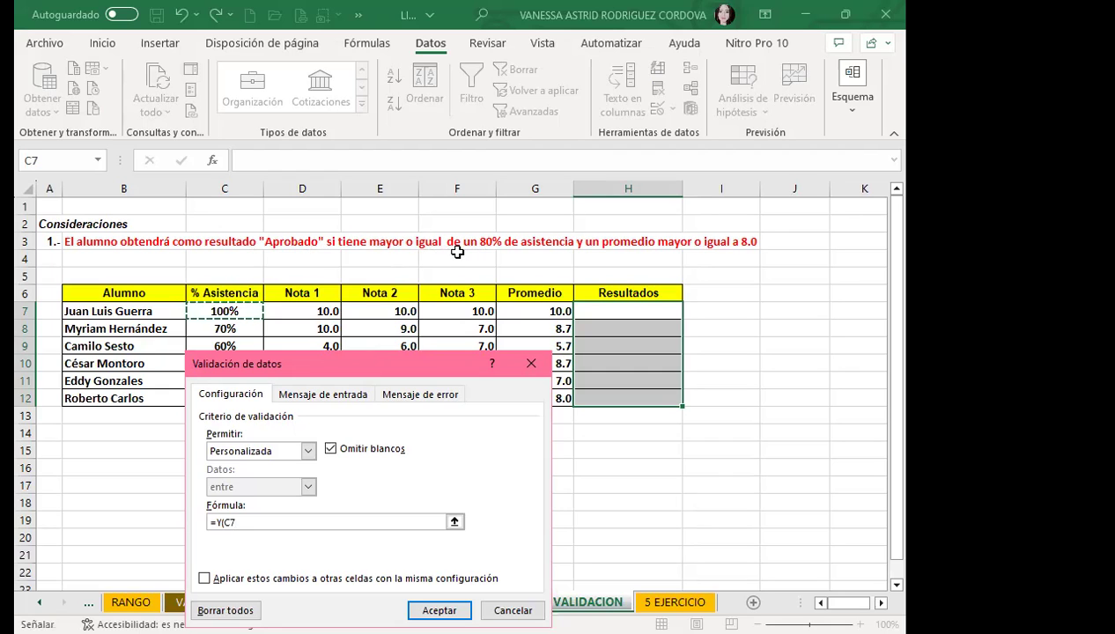
{"action": "type", "text": ">="}
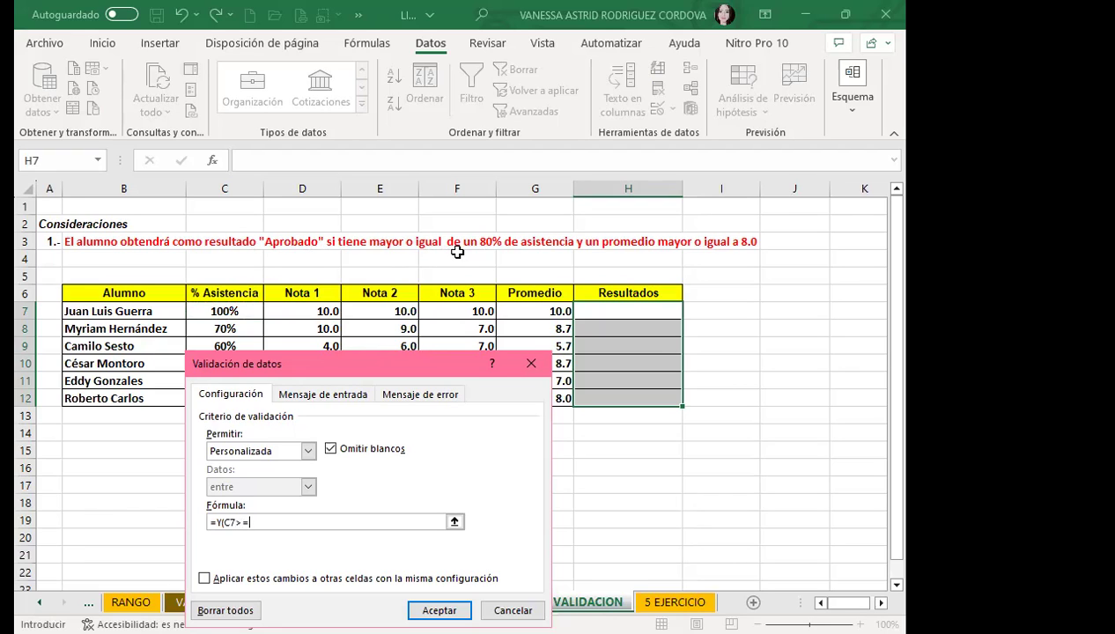
{"action": "type", "text": "80"}
{"action": "type", "text": "%;"}
{"action": "left_click", "coordinate": [539, 311]}
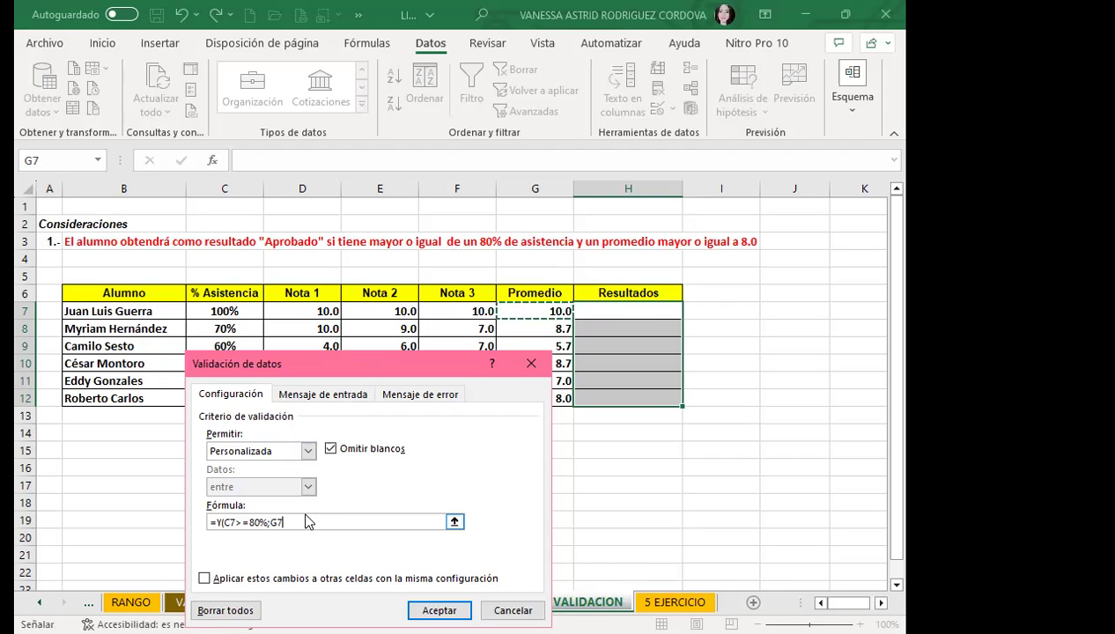
{"action": "type", "text": ">"}
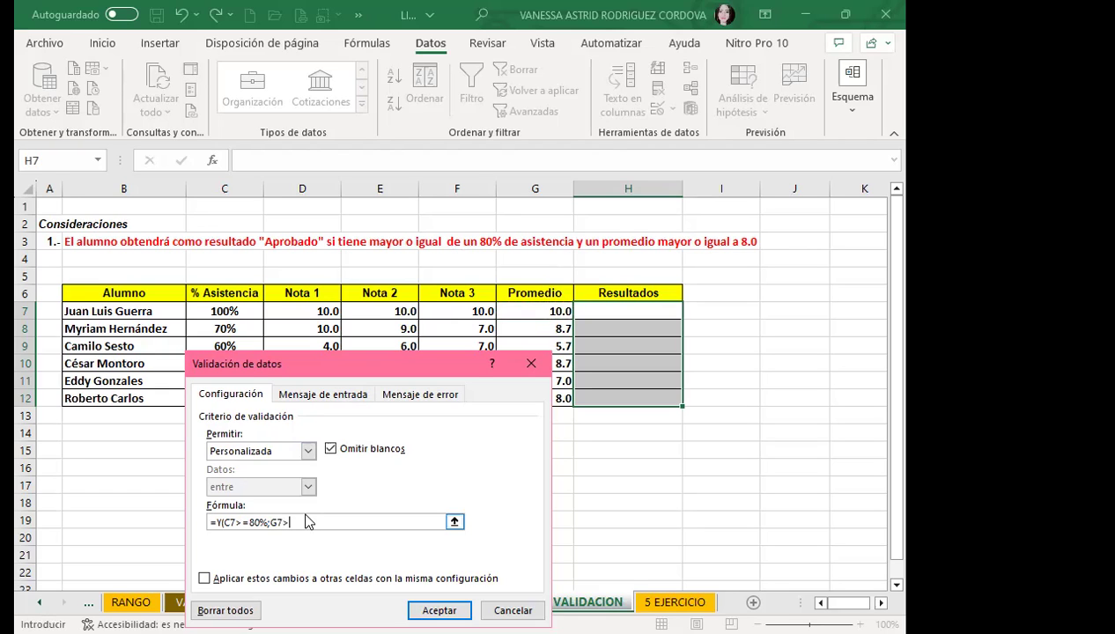
{"action": "type", "text": "=8"}
{"action": "type", "text": ")"}
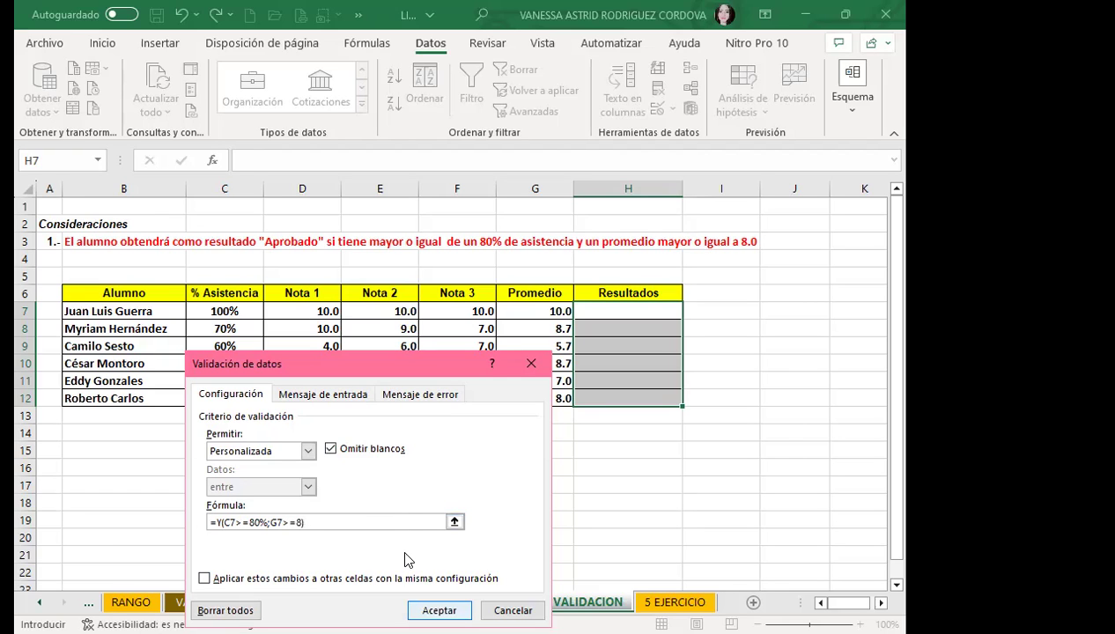
Step: Confirm the =Y(C7>=80%;G7>=8) rule on H7:H12 with Aceptar
{"action": "left_click", "coordinate": [439, 611]}
{"action": "left_click", "coordinate": [448, 506]}
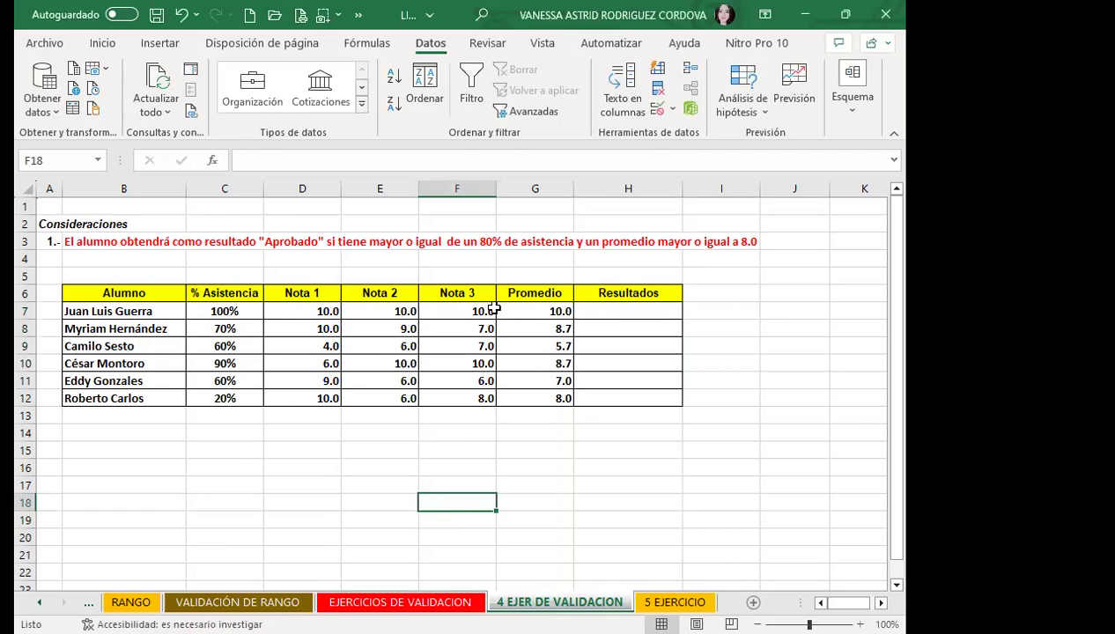
Step: Enter APROBADO in Resultados cell H7 for the first student
{"action": "left_click", "coordinate": [650, 306]}
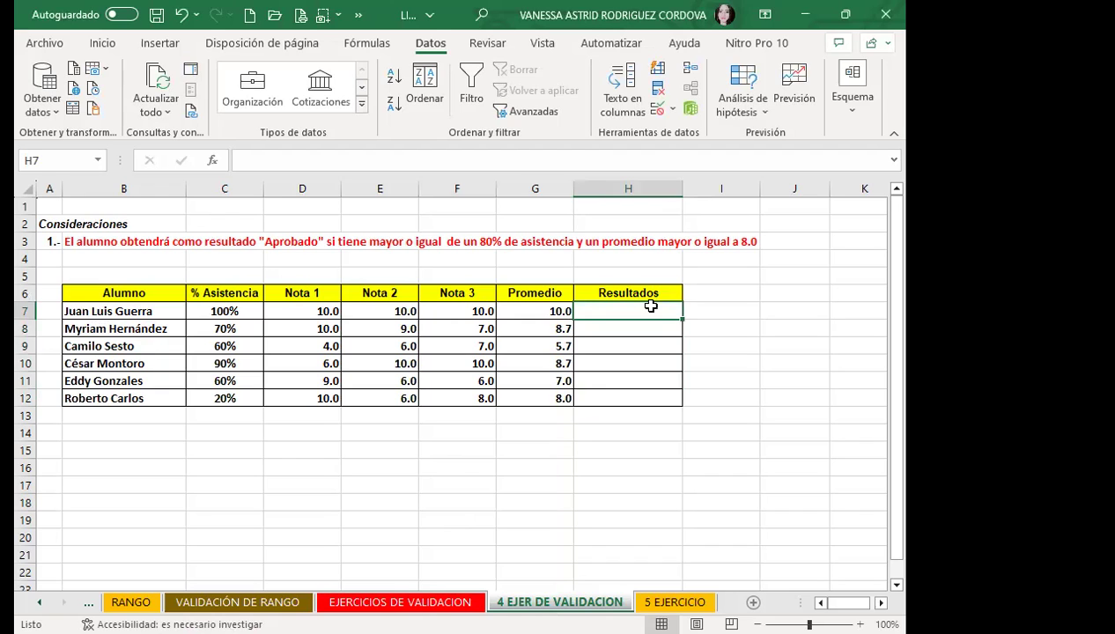
{"action": "type", "text": "APROBADO"}
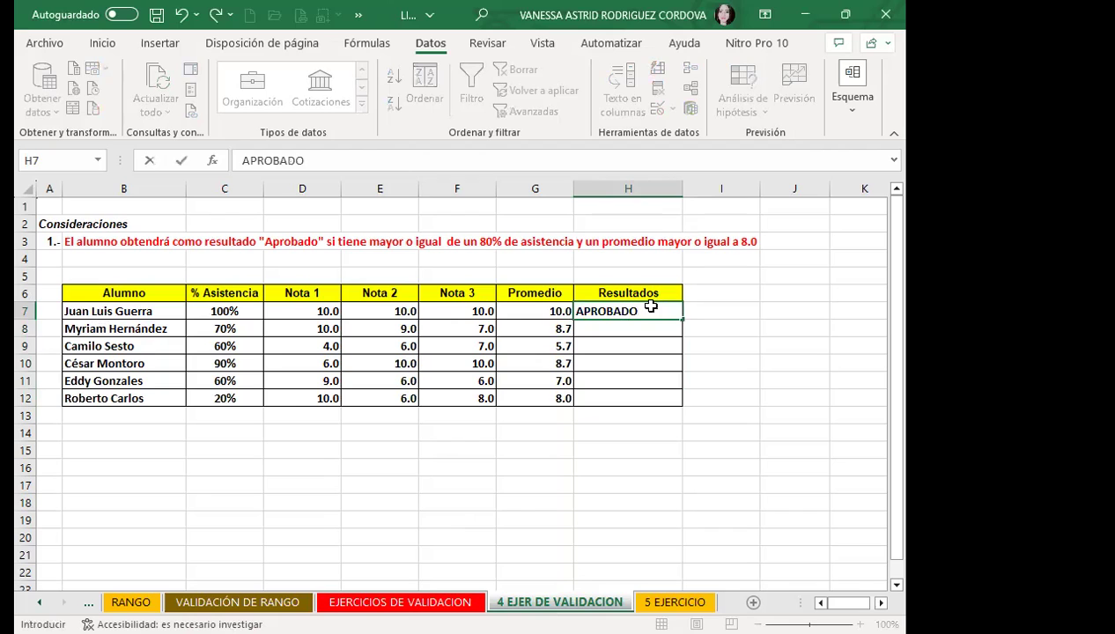
{"action": "key", "text": "Return"}
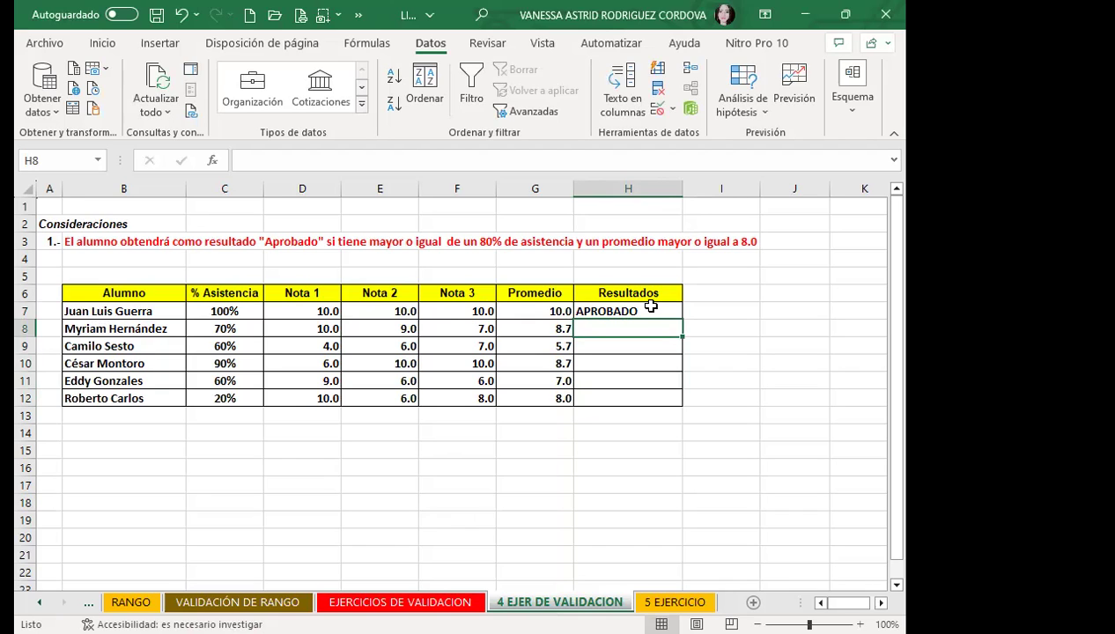
Step: Test an entry in H8 for the 70%-attendance student and dismiss the validation error
{"action": "type", "text": "REPTR"}
{"action": "key", "text": "BackSpace"}
{"action": "key", "text": "BackSpace"}
{"action": "key", "text": "BackSpace"}
{"action": "key", "text": "BackSpace"}
{"action": "key", "text": "Return"}
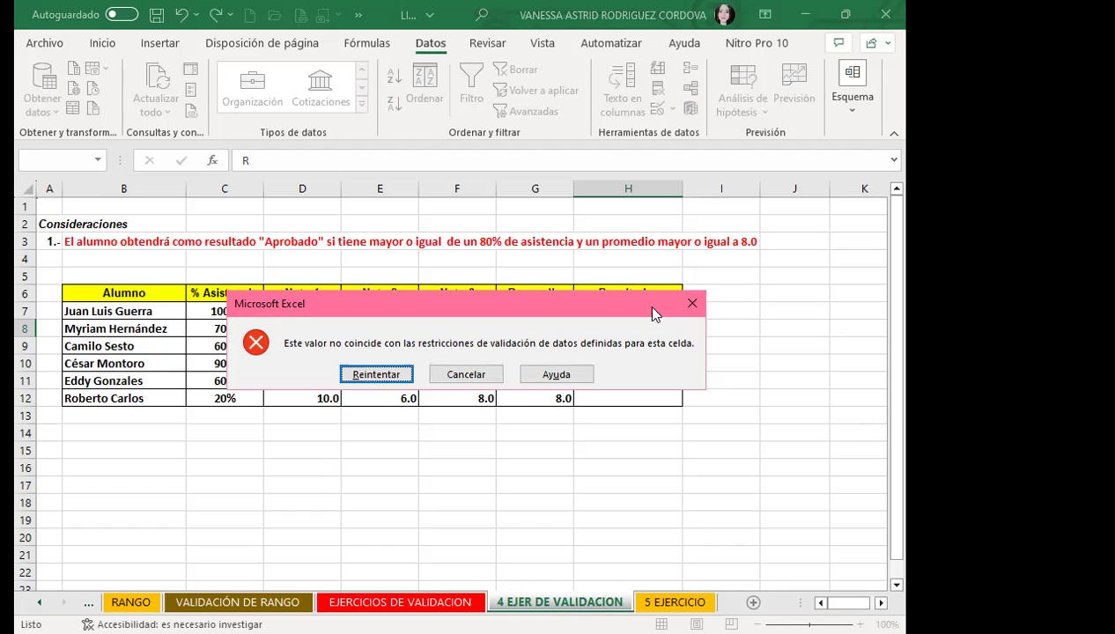
{"action": "left_click", "coordinate": [691, 301]}
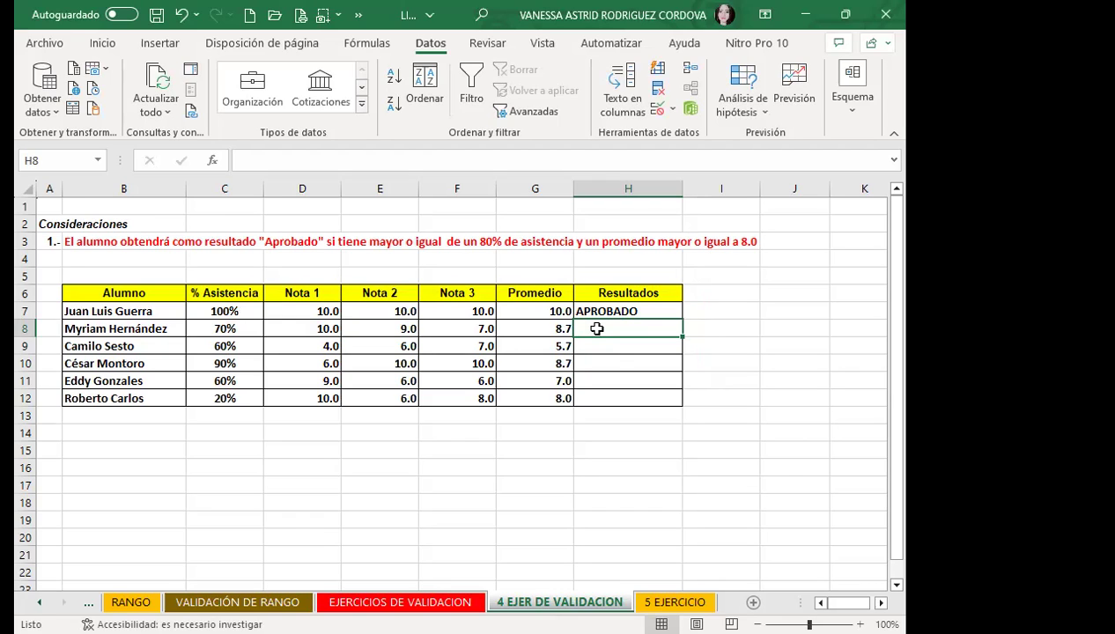
Step: Fill H10 with APROBADO via AutoComplete for the student with 90% attendance and 8.7 average
{"action": "key", "text": "Return"}
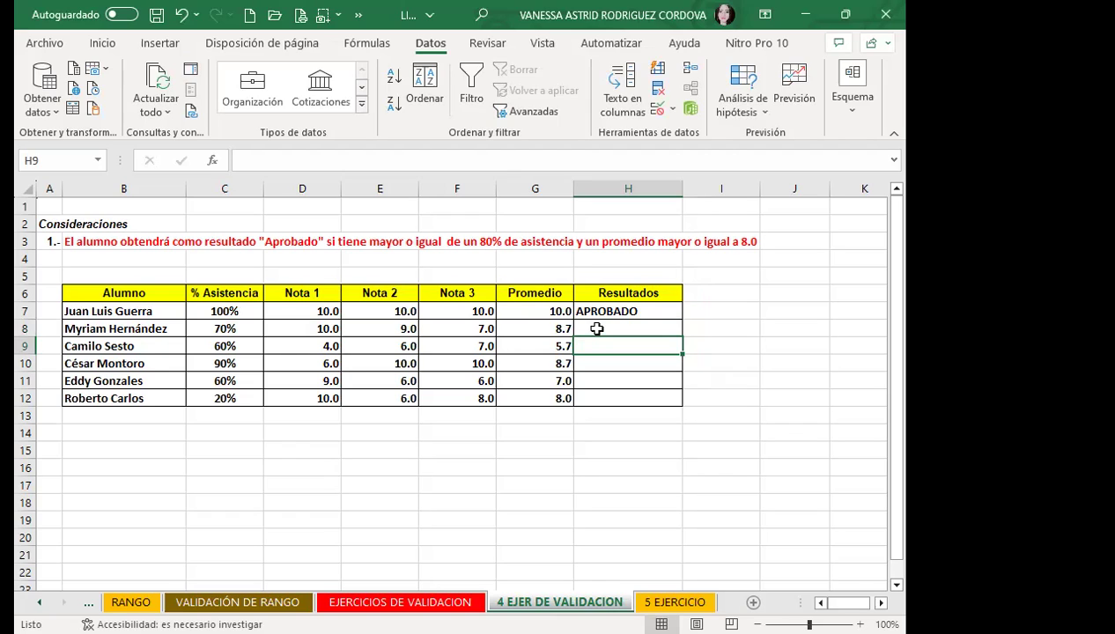
{"action": "left_click", "coordinate": [603, 362]}
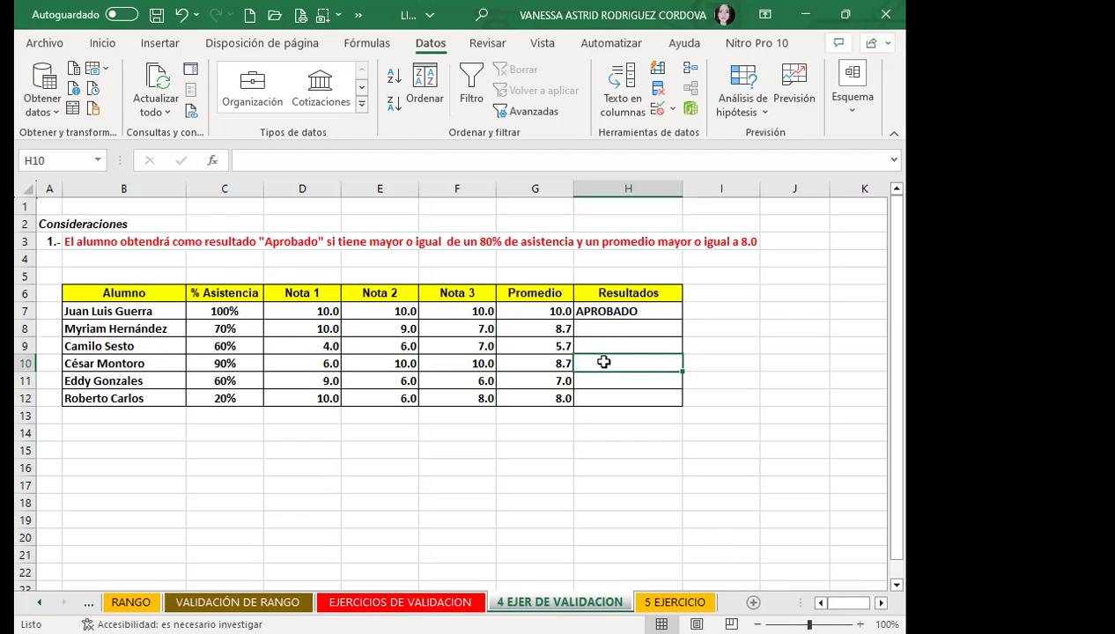
{"action": "type", "text": "APRO"}
{"action": "key", "text": "Return"}
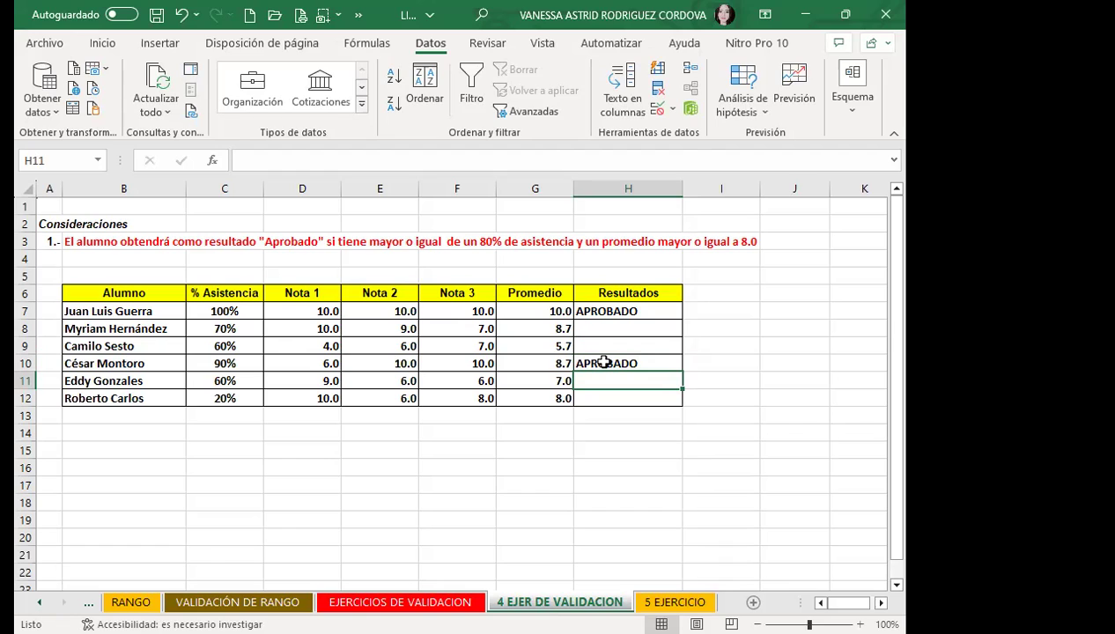
{"action": "left_click", "coordinate": [628, 327]}
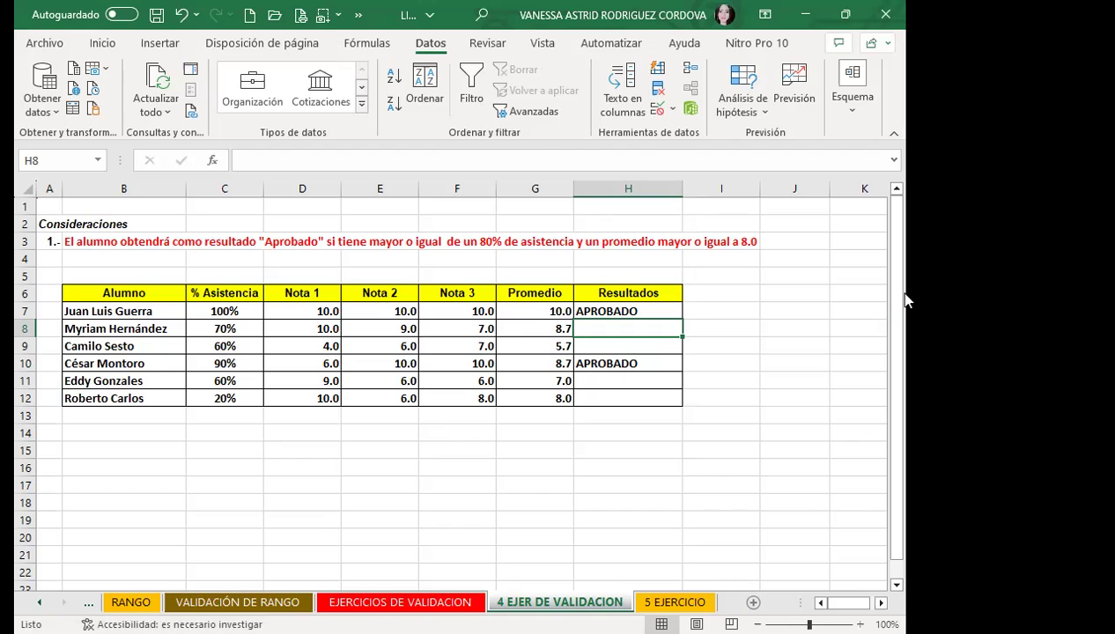
Step: Select H15, then switch to the course's Foro de discusión clase #11 page
{"action": "left_click", "coordinate": [579, 448]}
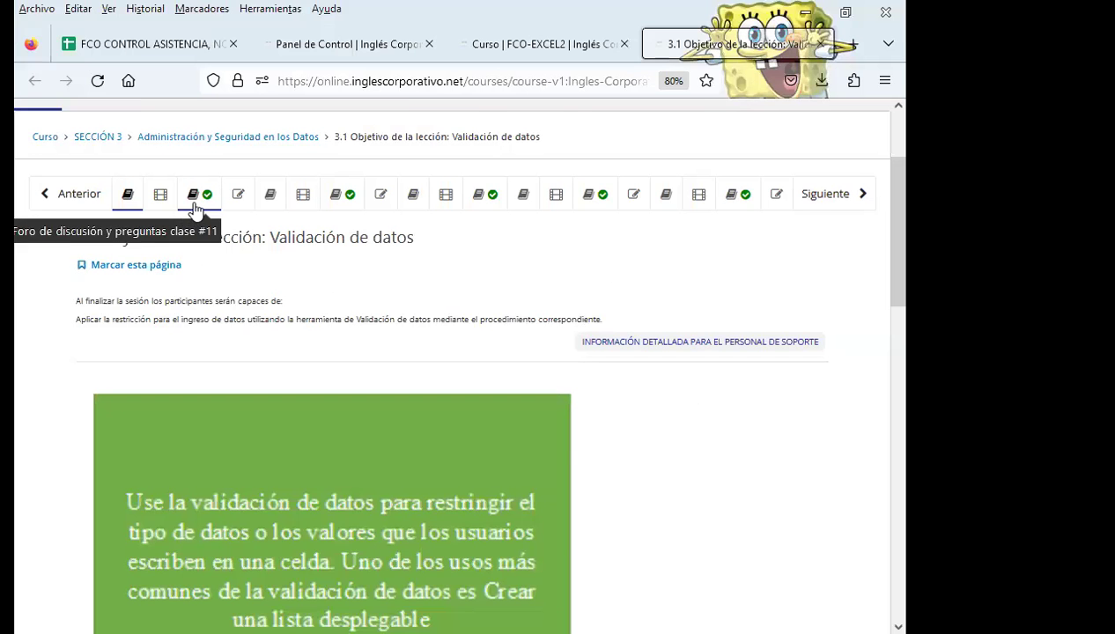
{"action": "left_click", "coordinate": [195, 206]}
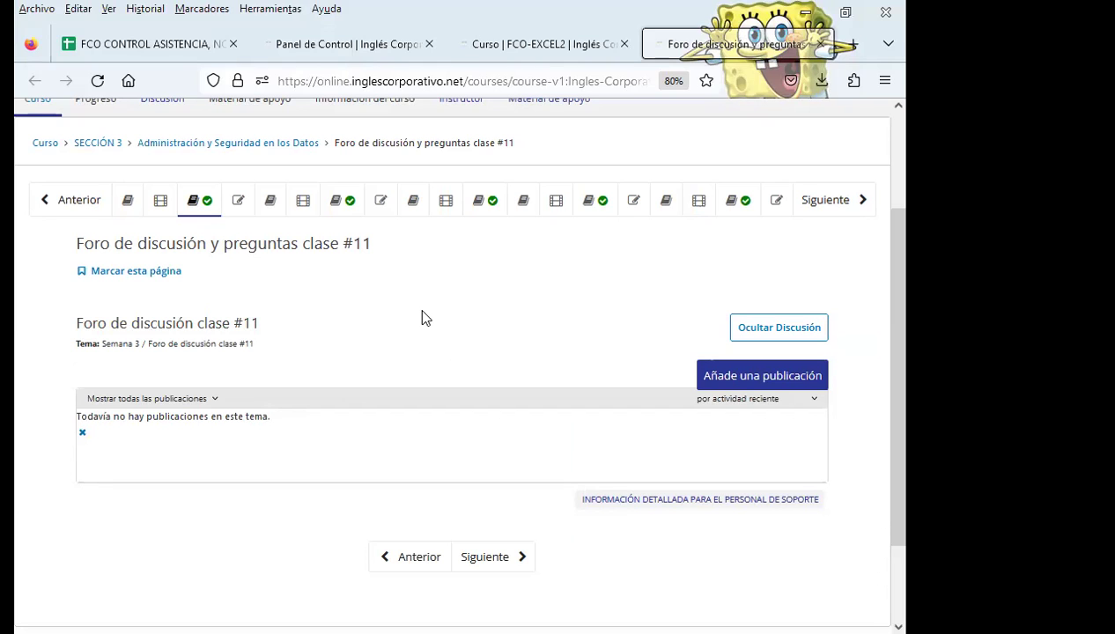
Step: Browse lessons 3.1 and 3.2 and the class #11 and #12 discussion forums from the unit bar
{"action": "scroll", "coordinate": [422, 317], "scroll_direction": "down", "scroll_amount": 3}
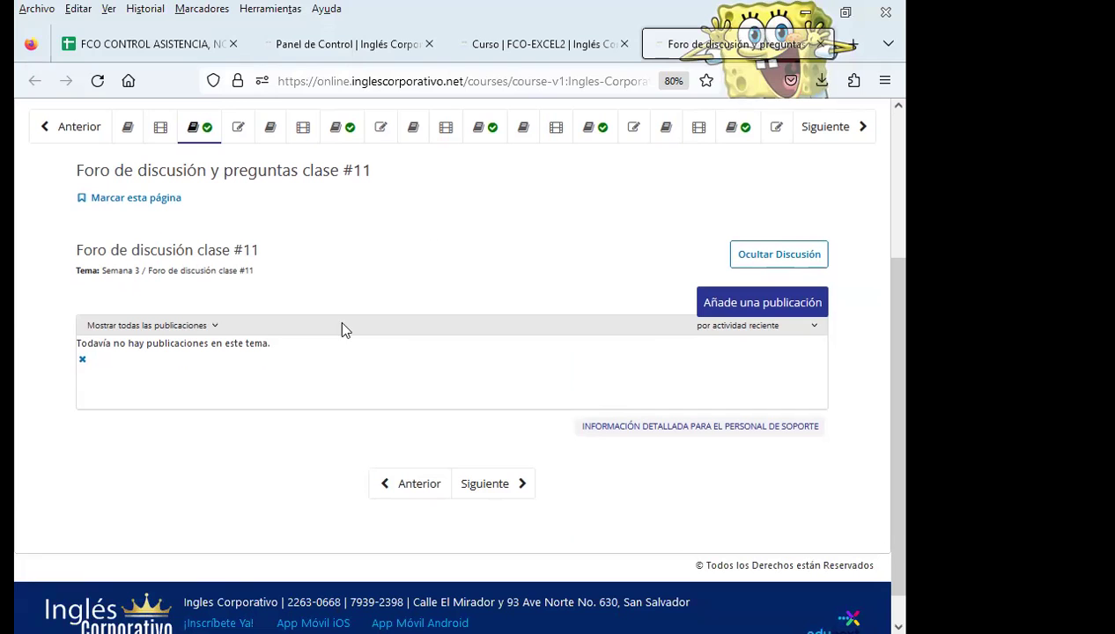
{"action": "scroll", "coordinate": [284, 454], "scroll_direction": "up", "scroll_amount": 5}
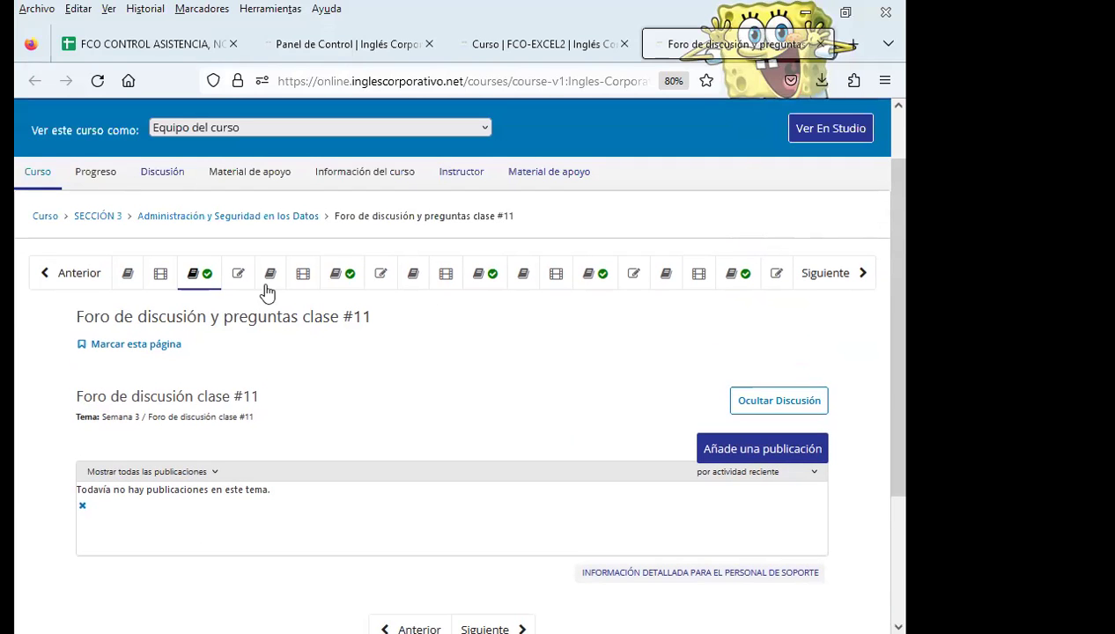
{"action": "left_click", "coordinate": [271, 278]}
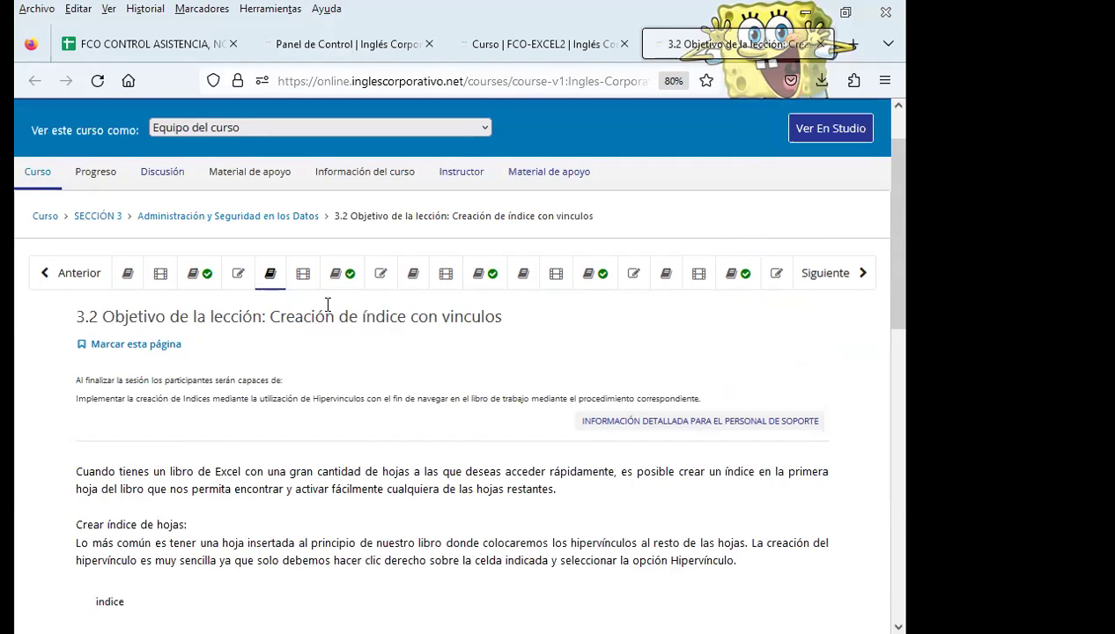
{"action": "left_click", "coordinate": [347, 277]}
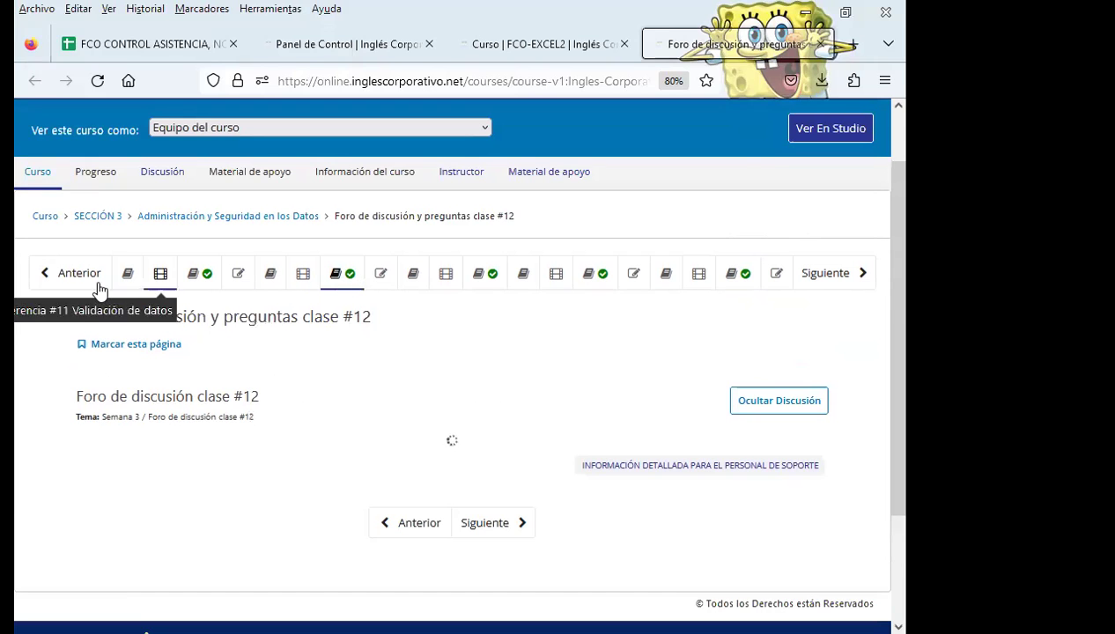
{"action": "left_click", "coordinate": [126, 276]}
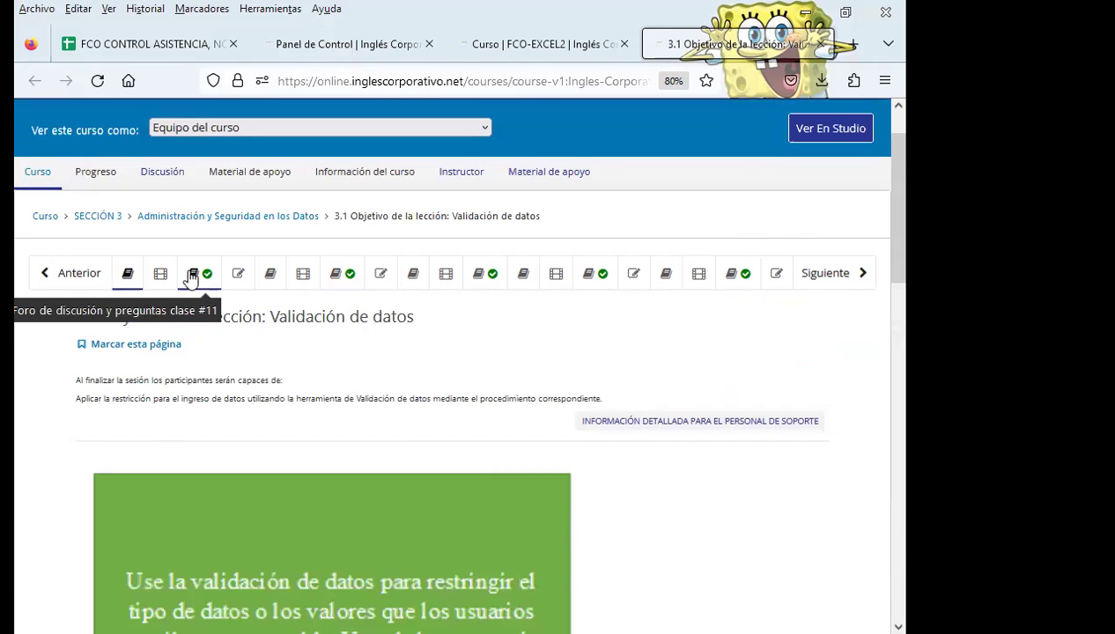
{"action": "left_click", "coordinate": [196, 276]}
{"action": "scroll", "coordinate": [371, 455], "scroll_direction": "down", "scroll_amount": 2}
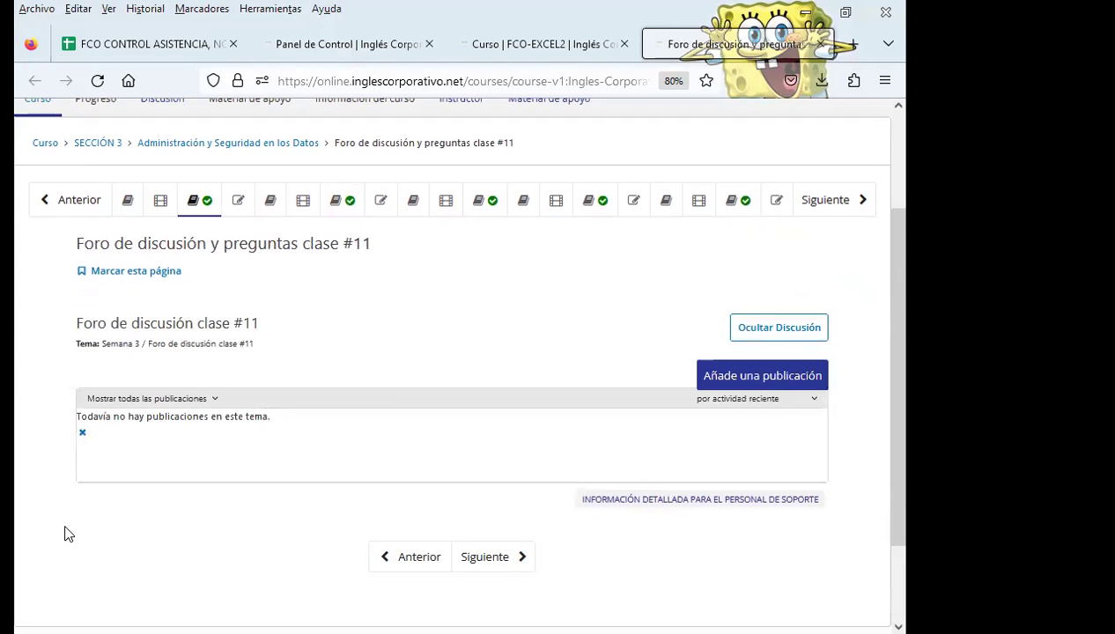
Step: Step through the class #15, #12 and #13 forums and videoconference #13, ending on the class #14 forum
{"action": "left_click", "coordinate": [738, 205]}
{"action": "left_click", "coordinate": [198, 209]}
{"action": "left_click", "coordinate": [272, 202]}
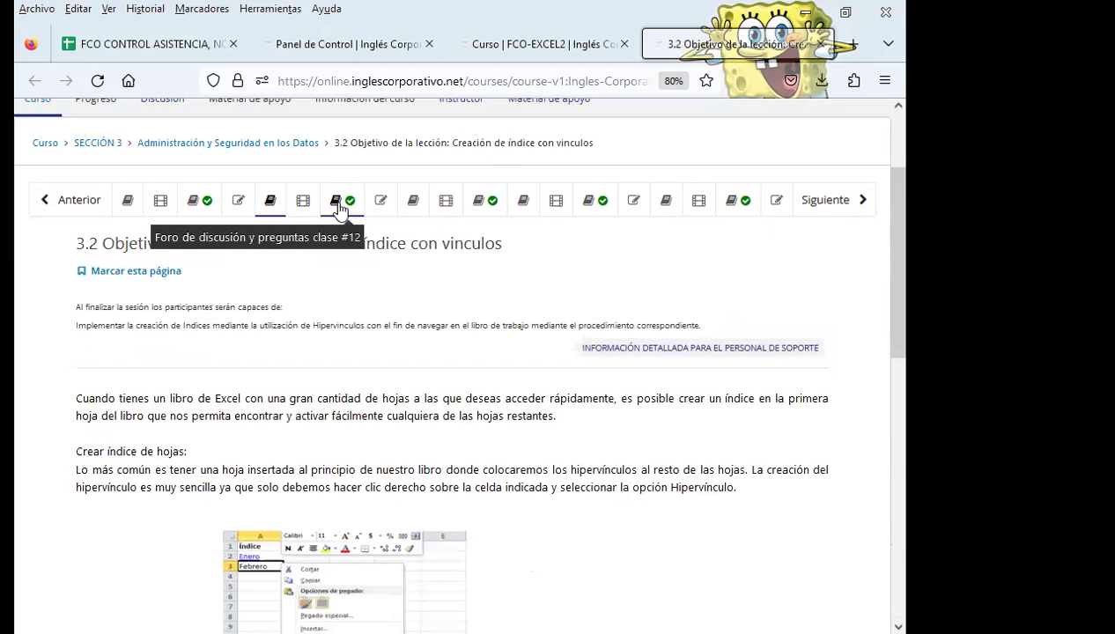
{"action": "left_click", "coordinate": [342, 208]}
{"action": "left_click", "coordinate": [453, 210]}
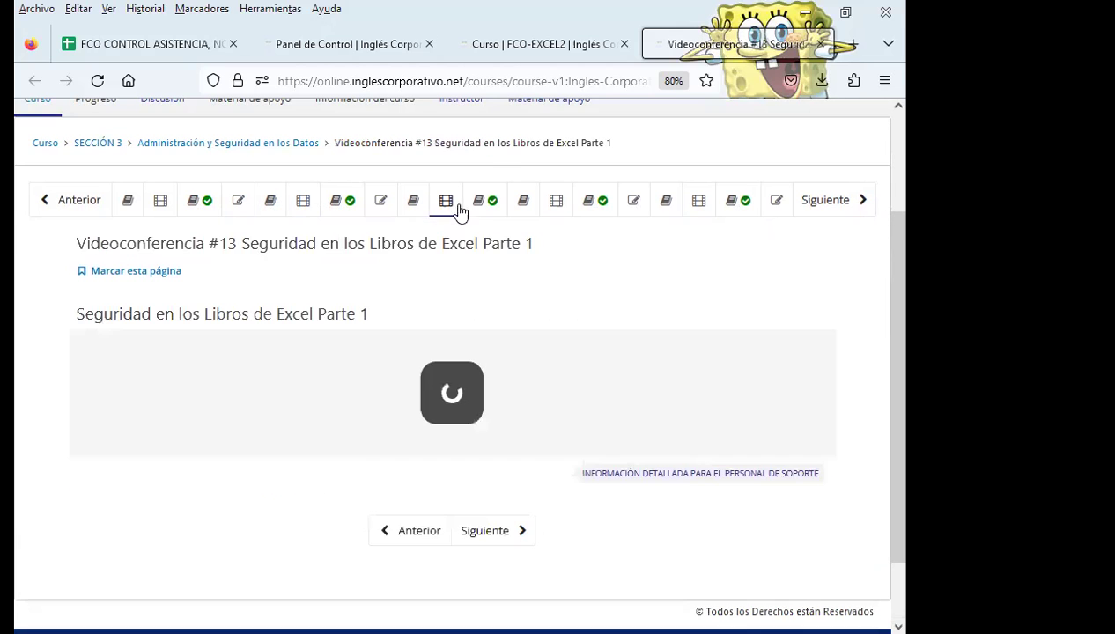
{"action": "left_click", "coordinate": [477, 208]}
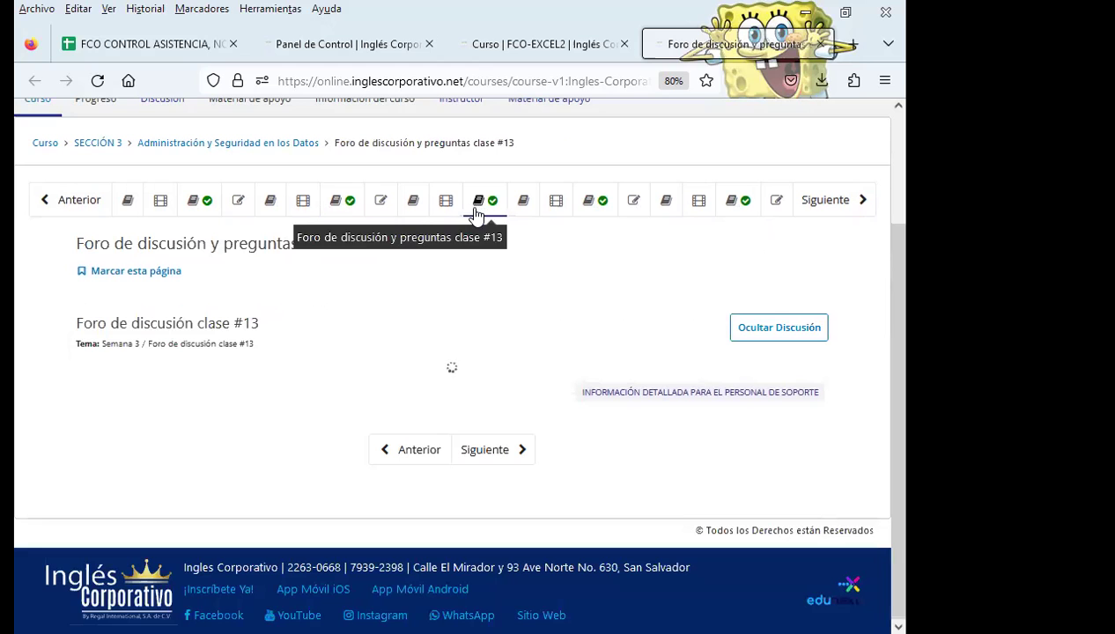
{"action": "left_click", "coordinate": [590, 210]}
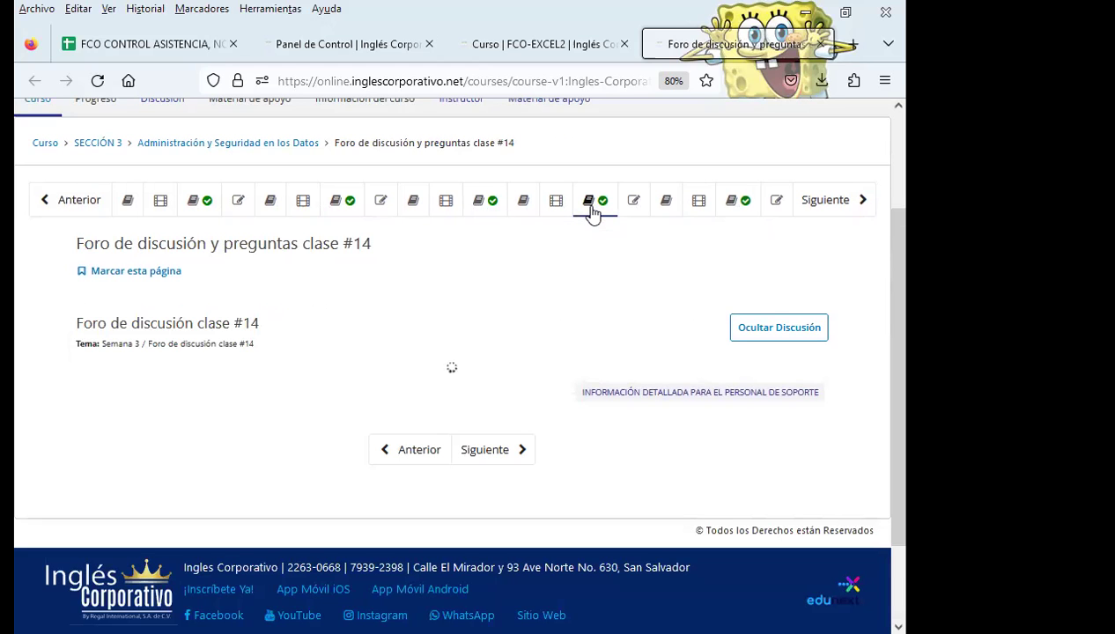
Step: Close the forum, open the 2023 Excel Intermedio course and its Funciones Lógicas lesson in a new tab
{"action": "left_click", "coordinate": [819, 43]}
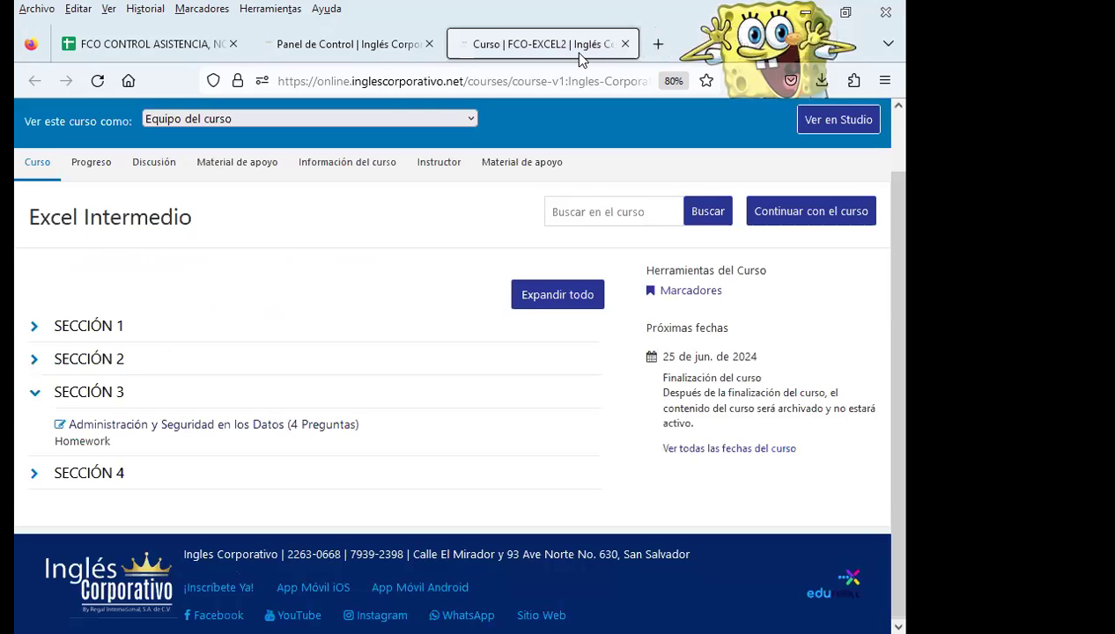
{"action": "left_click", "coordinate": [625, 43]}
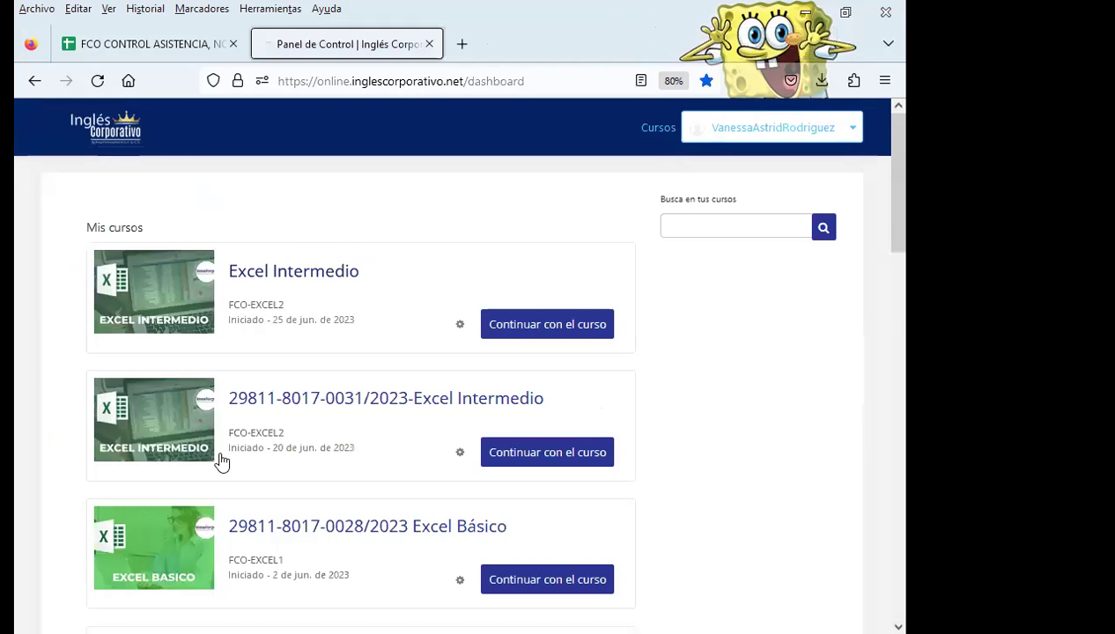
{"action": "left_click", "coordinate": [528, 42]}
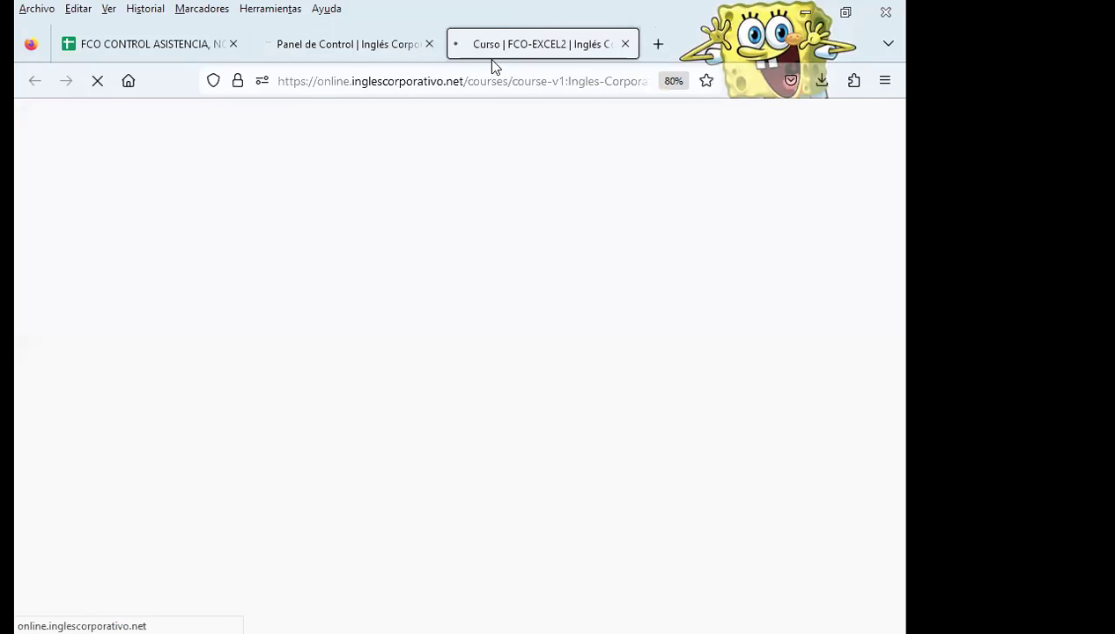
{"action": "scroll", "coordinate": [221, 407], "scroll_direction": "down", "scroll_amount": 1}
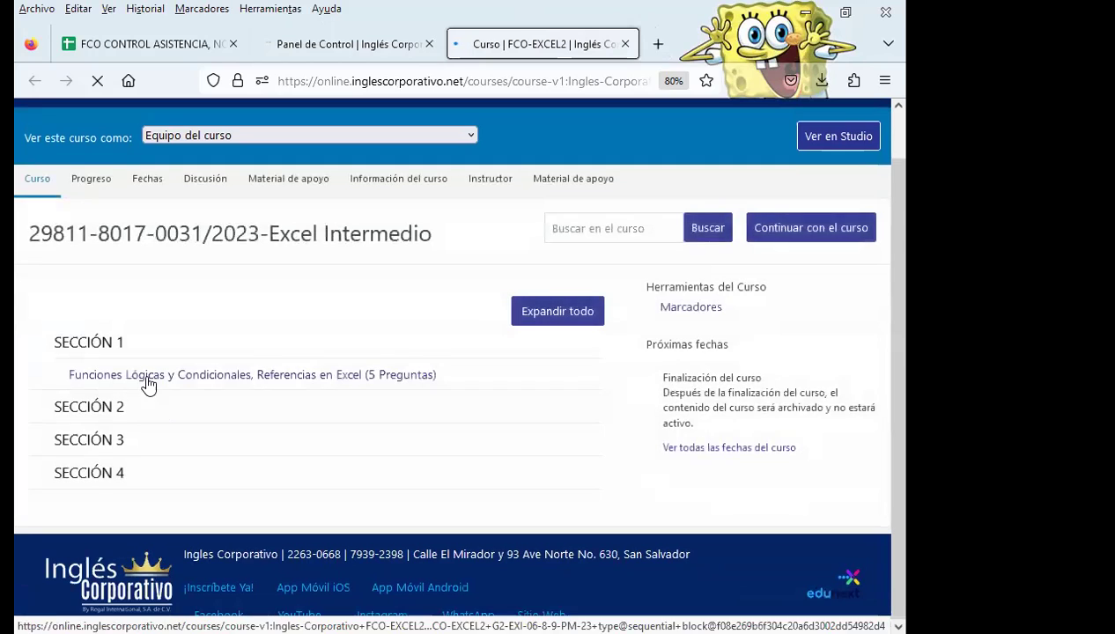
{"action": "middle_click", "coordinate": [143, 377]}
{"action": "left_click", "coordinate": [679, 50]}
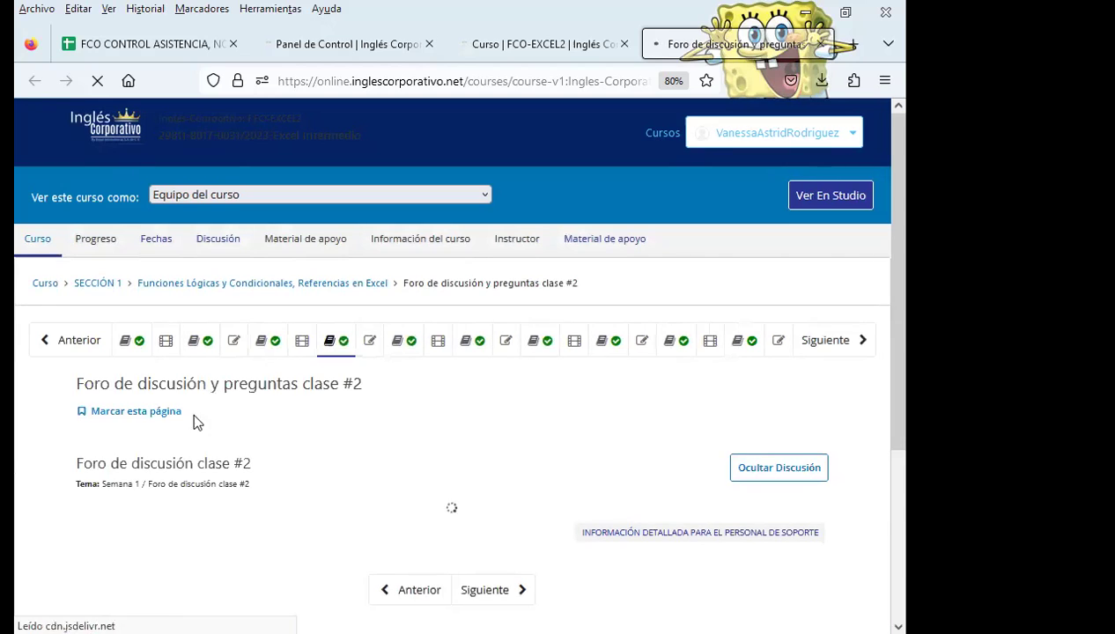
Step: Expand Sección 3 and open the Administración y Seguridad en los Datos lesson in a new tab
{"action": "scroll", "coordinate": [361, 436], "scroll_direction": "down", "scroll_amount": 3}
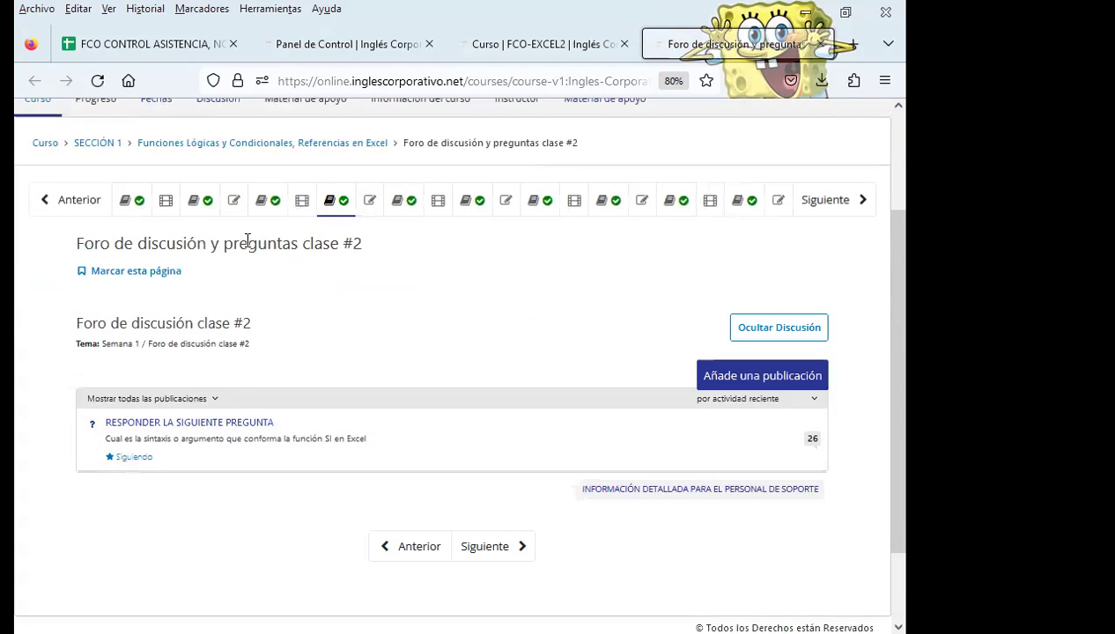
{"action": "scroll", "coordinate": [352, 251], "scroll_direction": "up", "scroll_amount": 3}
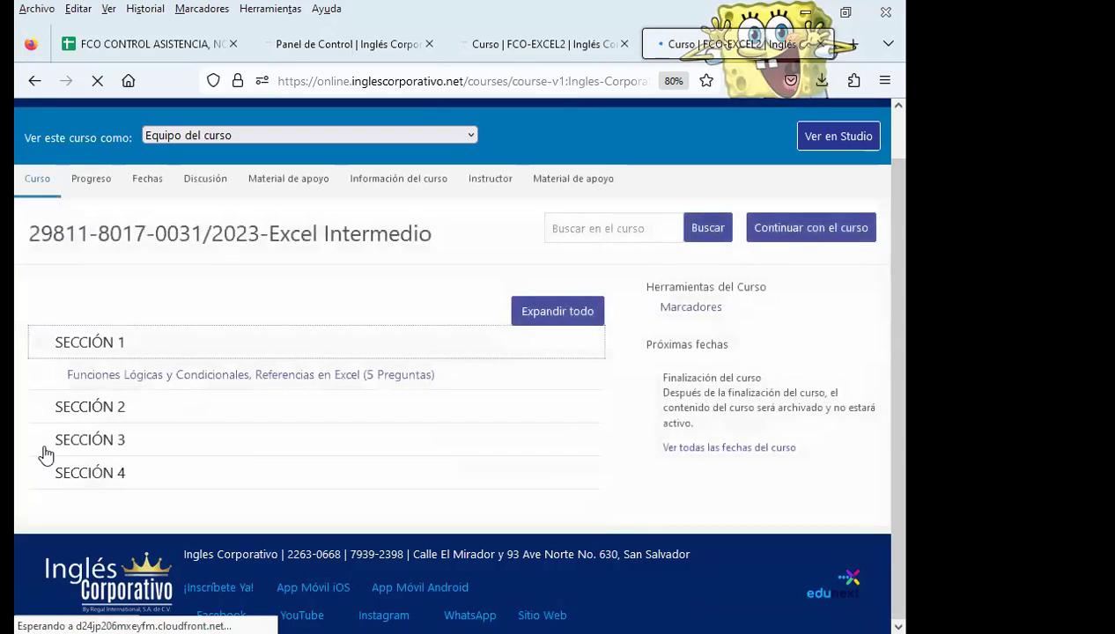
{"action": "left_click", "coordinate": [64, 452]}
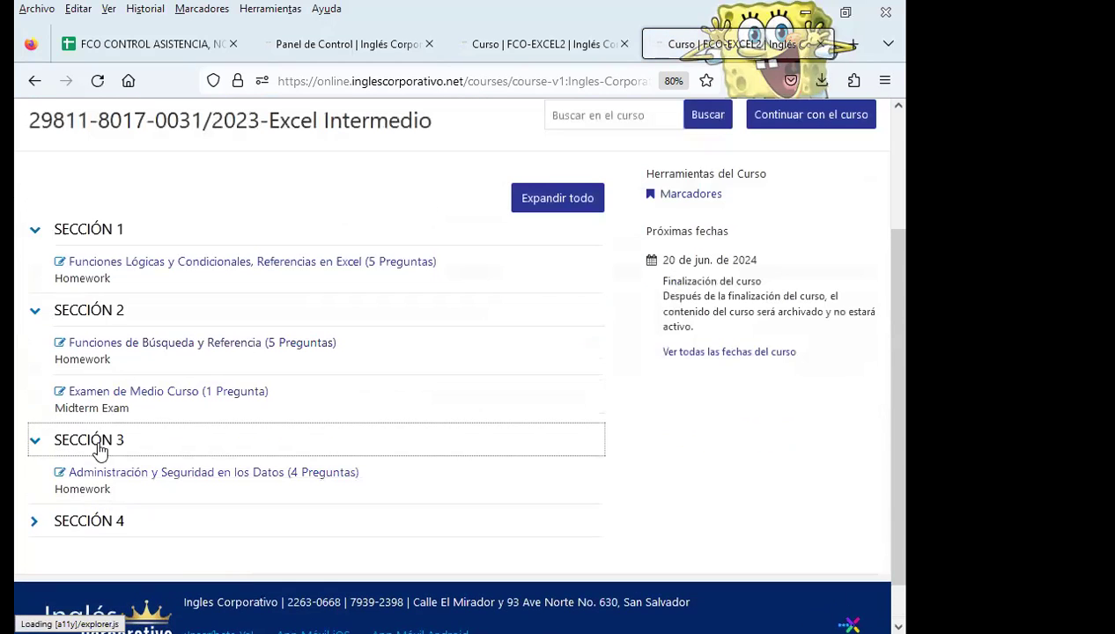
{"action": "middle_click", "coordinate": [182, 480]}
{"action": "left_click", "coordinate": [724, 51]}
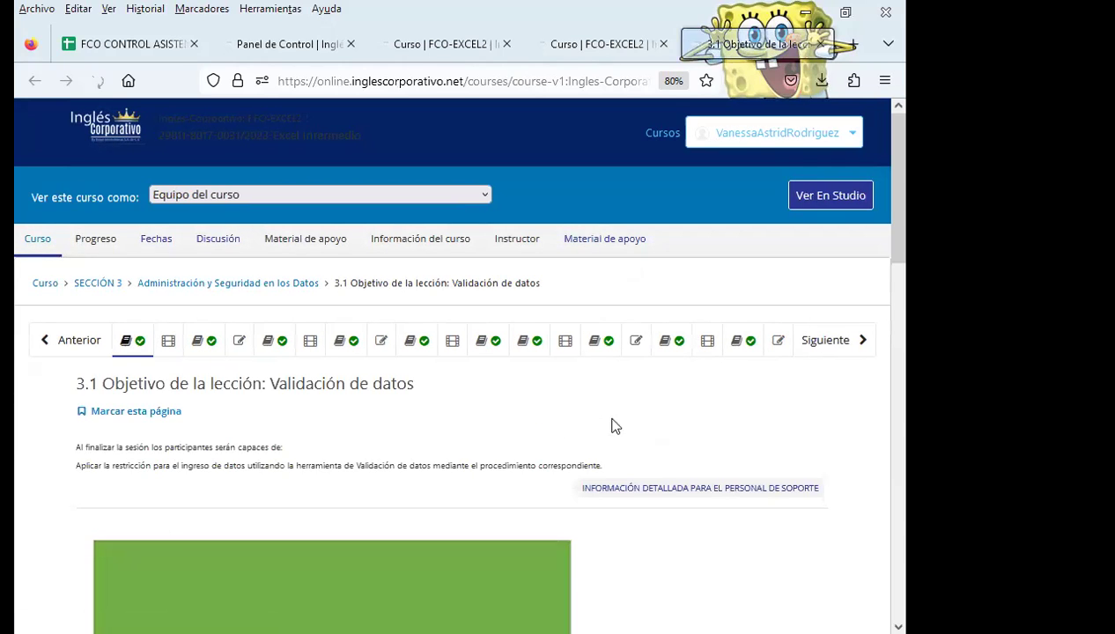
Step: Open the Foro de discusión clase #11 from the lesson's unit bar
{"action": "scroll", "coordinate": [528, 405], "scroll_direction": "down", "scroll_amount": 3}
{"action": "left_click", "coordinate": [199, 195]}
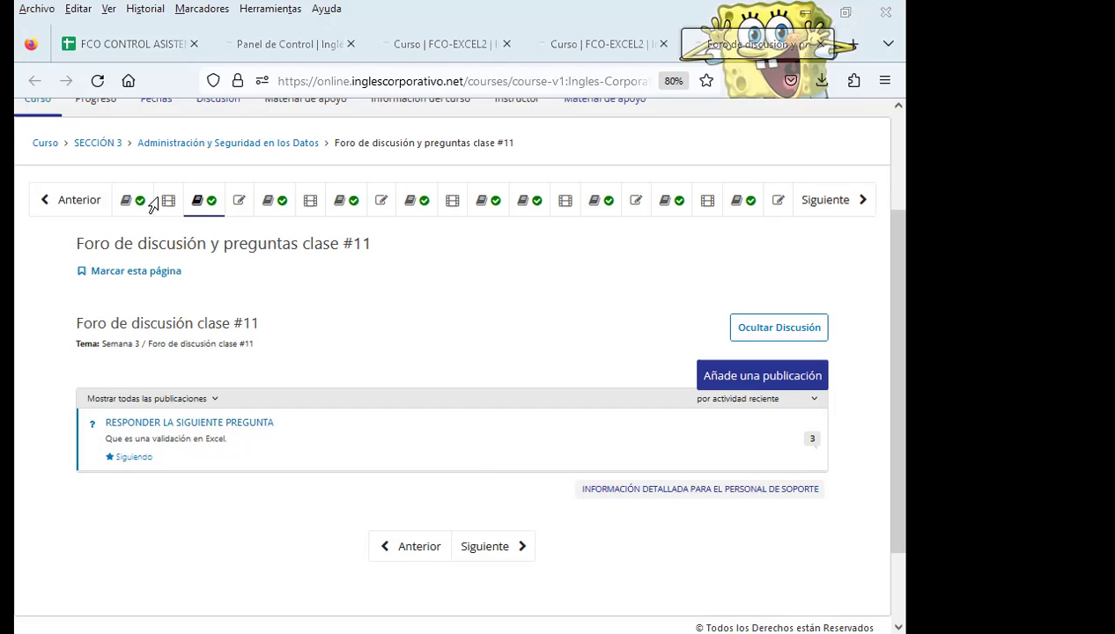
Step: Open the validation question post and post the pasted thank-you comment on the first student's answer
{"action": "left_click", "coordinate": [229, 422]}
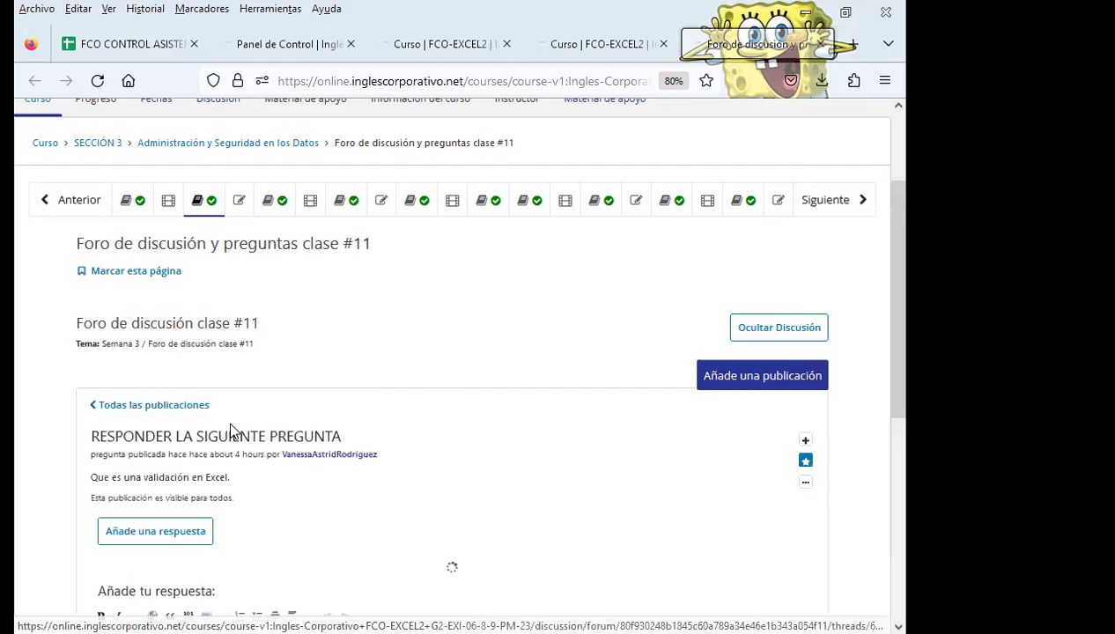
{"action": "scroll", "coordinate": [291, 427], "scroll_direction": "down", "scroll_amount": 5}
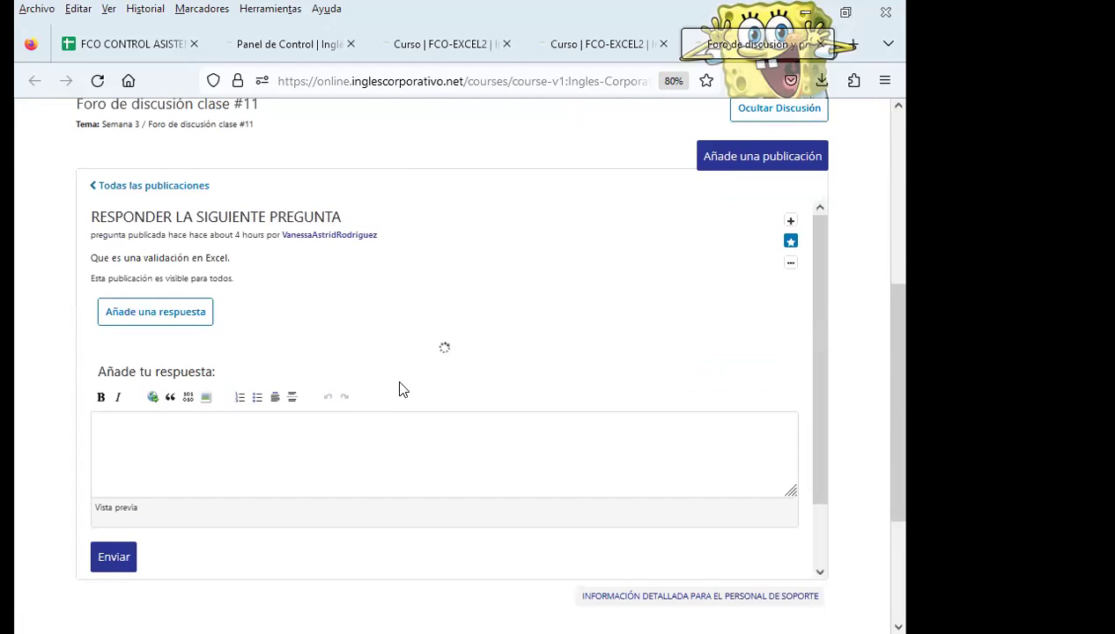
{"action": "scroll", "coordinate": [412, 401], "scroll_direction": "down", "scroll_amount": 3}
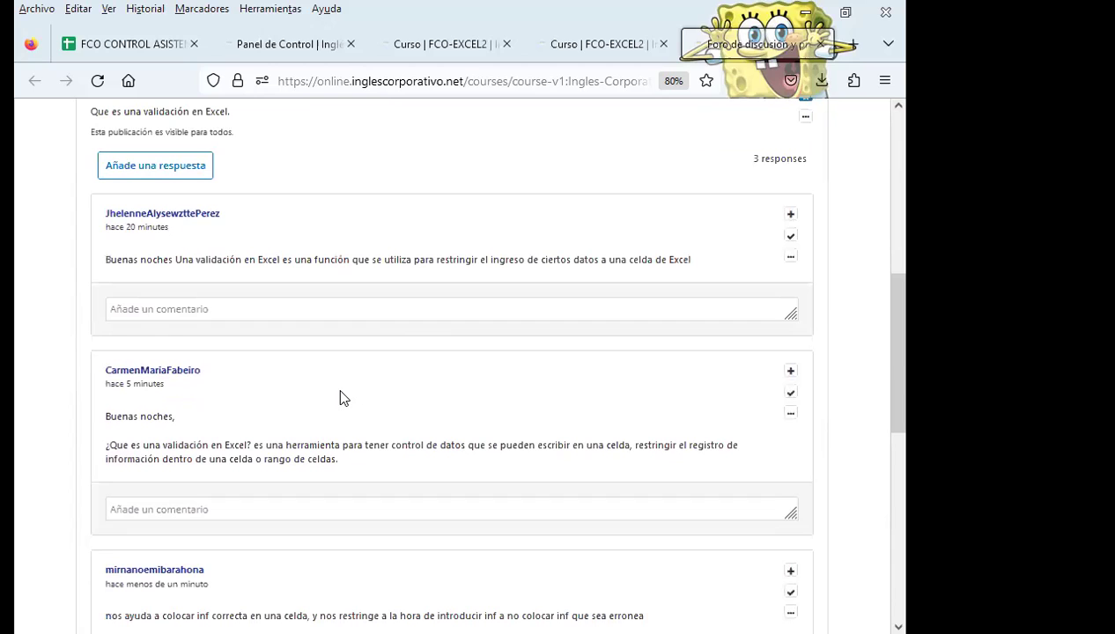
{"action": "left_click", "coordinate": [121, 307]}
{"action": "left_click", "coordinate": [125, 349]}
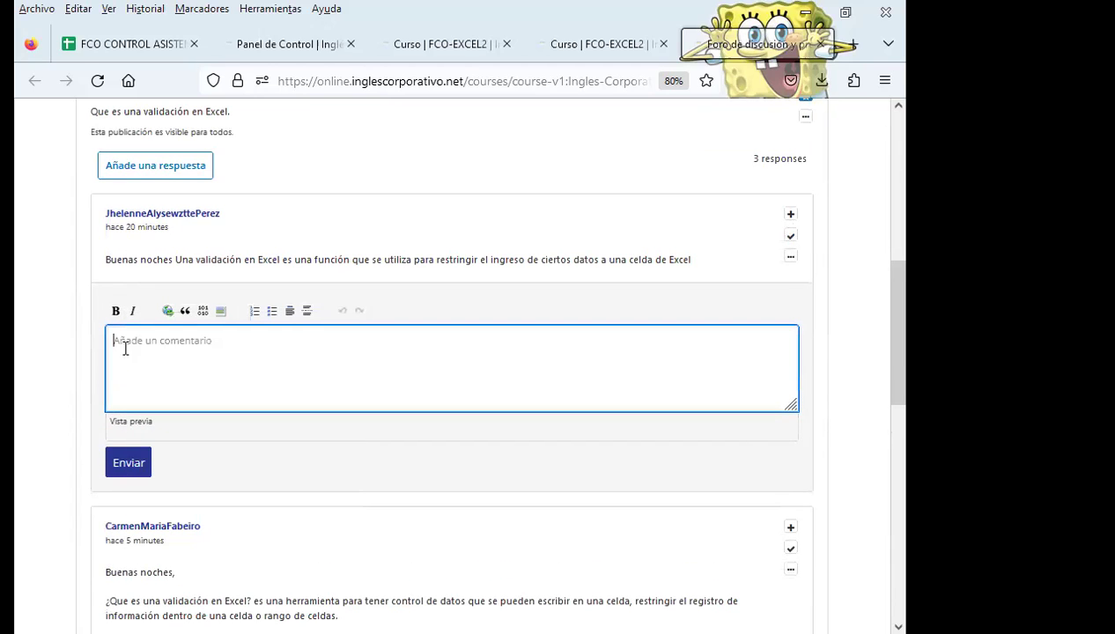
{"action": "key", "text": "ctrl+v"}
{"action": "left_click", "coordinate": [121, 513]}
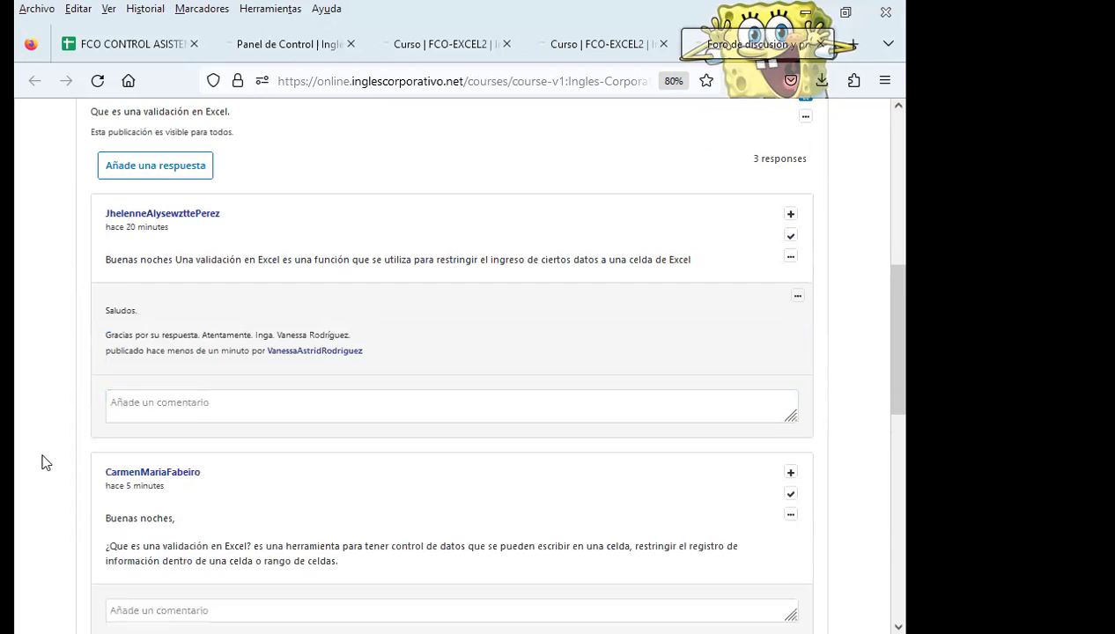
Step: Post the same thank-you comment under the second student's answer
{"action": "scroll", "coordinate": [48, 431], "scroll_direction": "down", "scroll_amount": 5}
{"action": "left_click", "coordinate": [138, 384]}
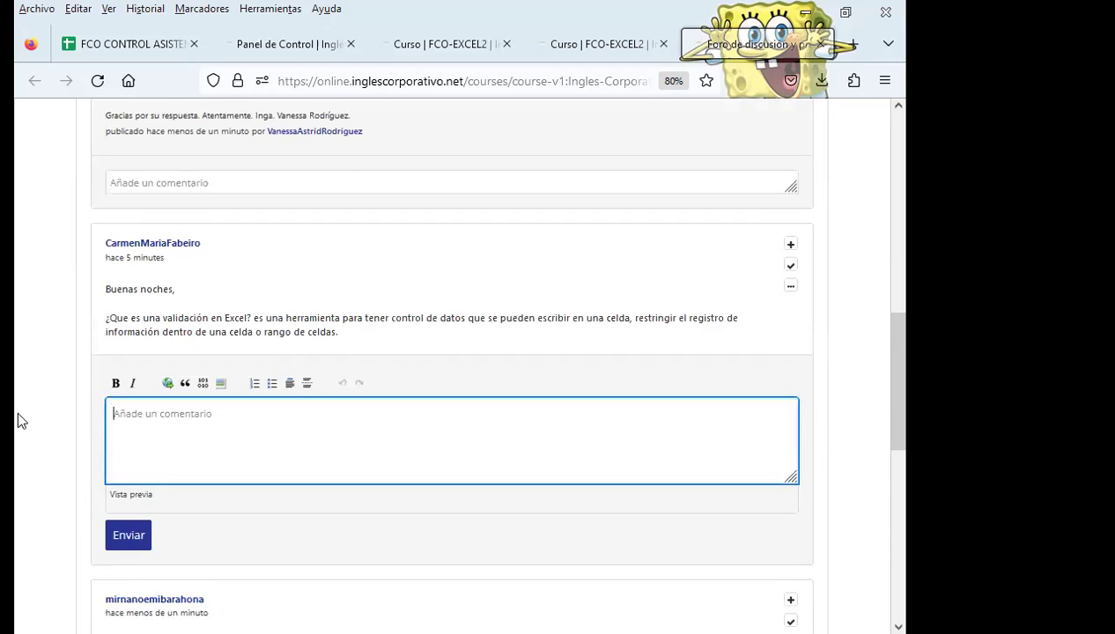
{"action": "right_click", "coordinate": [157, 437]}
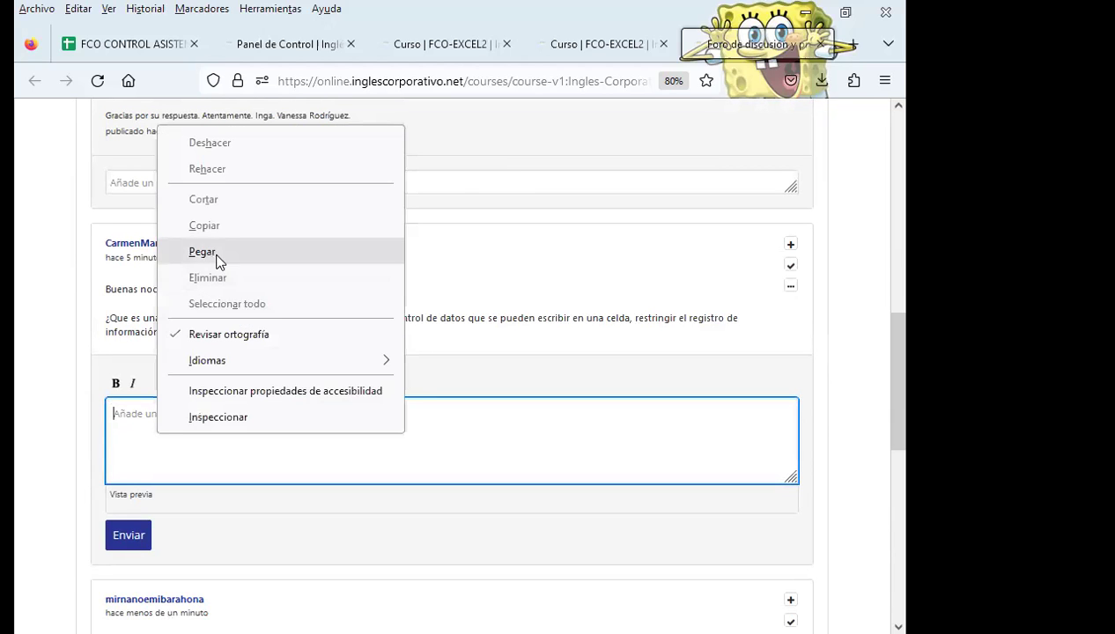
{"action": "left_click", "coordinate": [215, 254]}
{"action": "scroll", "coordinate": [87, 455], "scroll_direction": "down", "scroll_amount": 1}
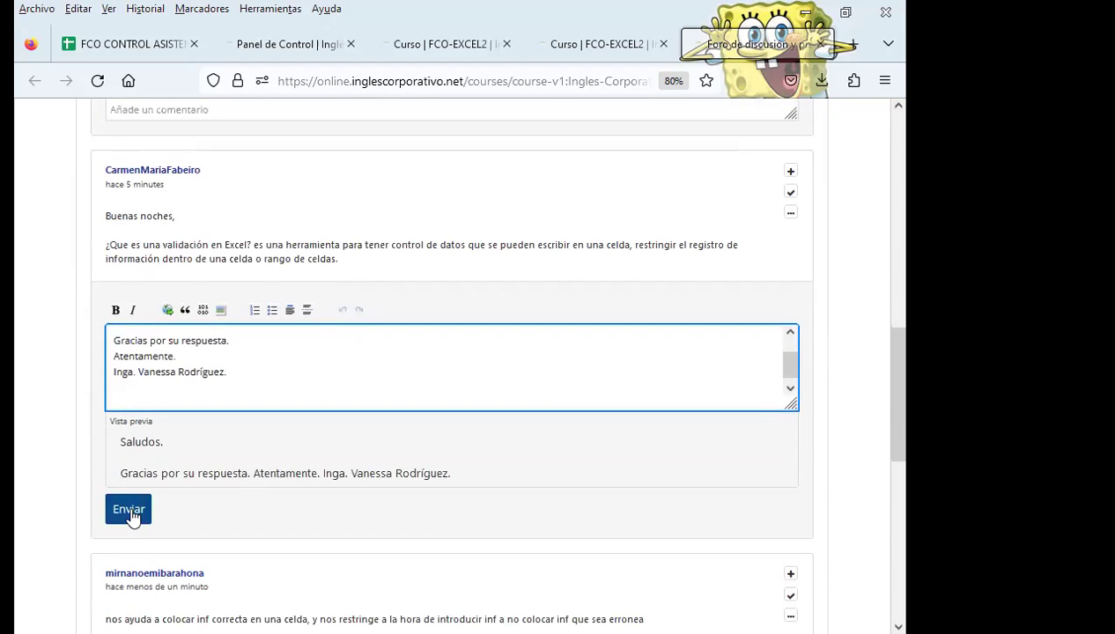
{"action": "left_click", "coordinate": [129, 510]}
Step: Post the thank-you comment under the third student's answer
{"action": "scroll", "coordinate": [60, 448], "scroll_direction": "down", "scroll_amount": 2}
{"action": "scroll", "coordinate": [60, 441], "scroll_direction": "down", "scroll_amount": 1}
{"action": "left_click", "coordinate": [150, 345]}
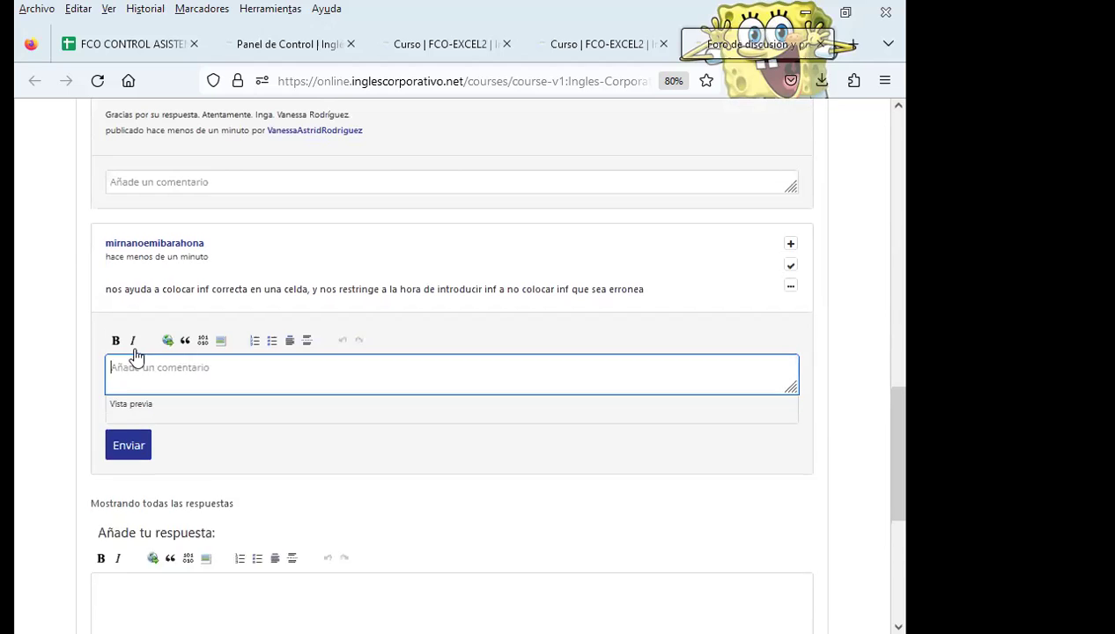
{"action": "right_click", "coordinate": [153, 397]}
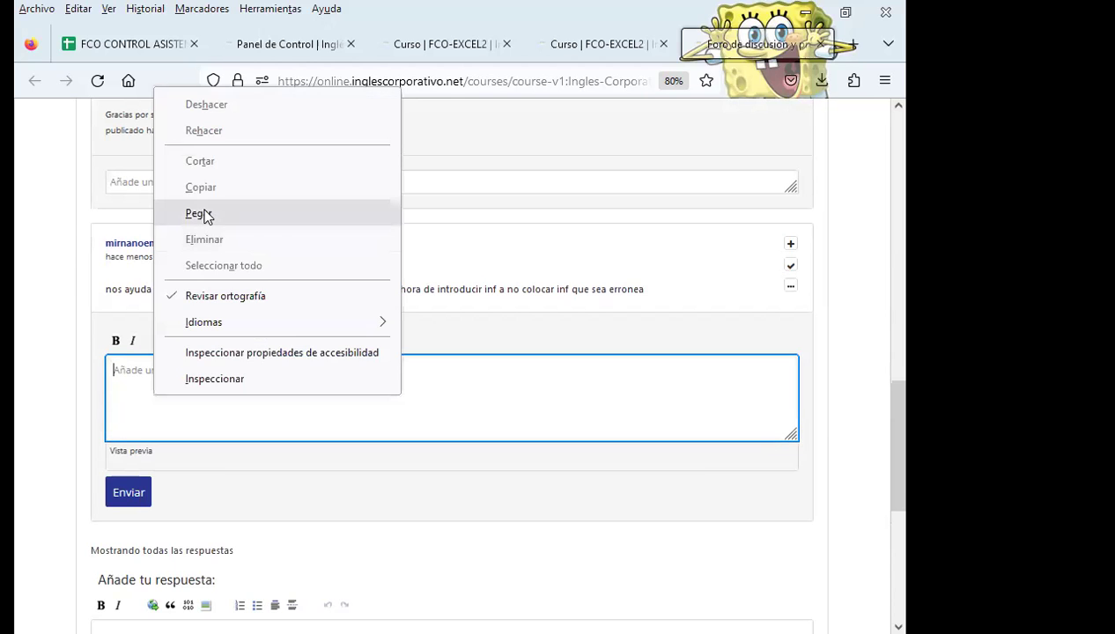
{"action": "left_click", "coordinate": [205, 214]}
{"action": "left_click", "coordinate": [132, 541]}
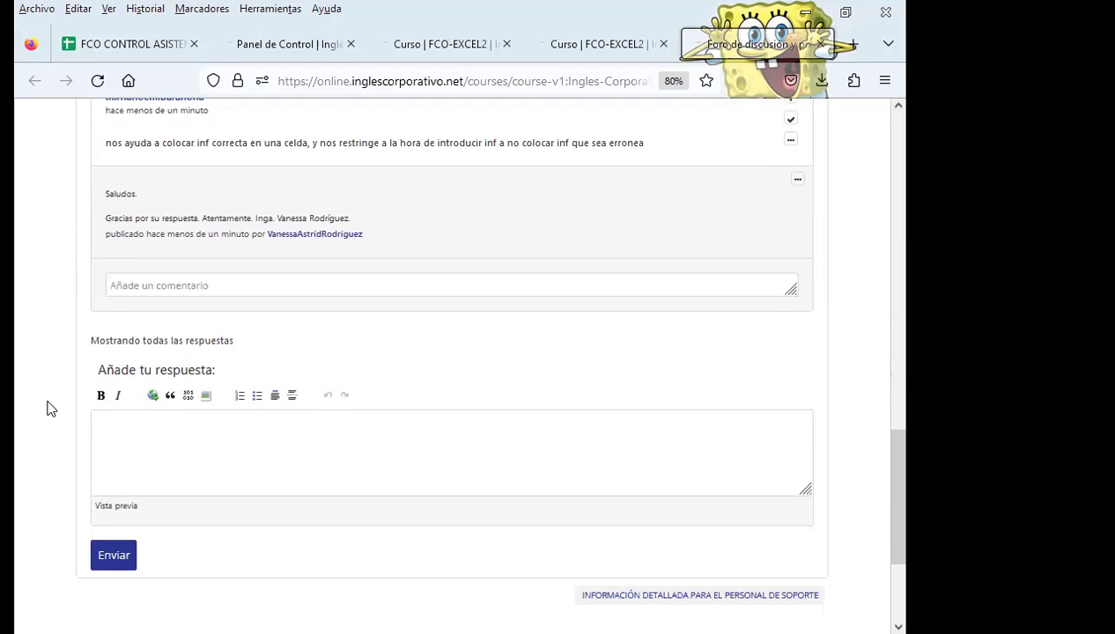
Step: Review the posted comments and reload the forum page with F5
{"action": "scroll", "coordinate": [55, 392], "scroll_direction": "up", "scroll_amount": 5}
{"action": "scroll", "coordinate": [60, 378], "scroll_direction": "up", "scroll_amount": 5}
{"action": "scroll", "coordinate": [65, 373], "scroll_direction": "up", "scroll_amount": 5}
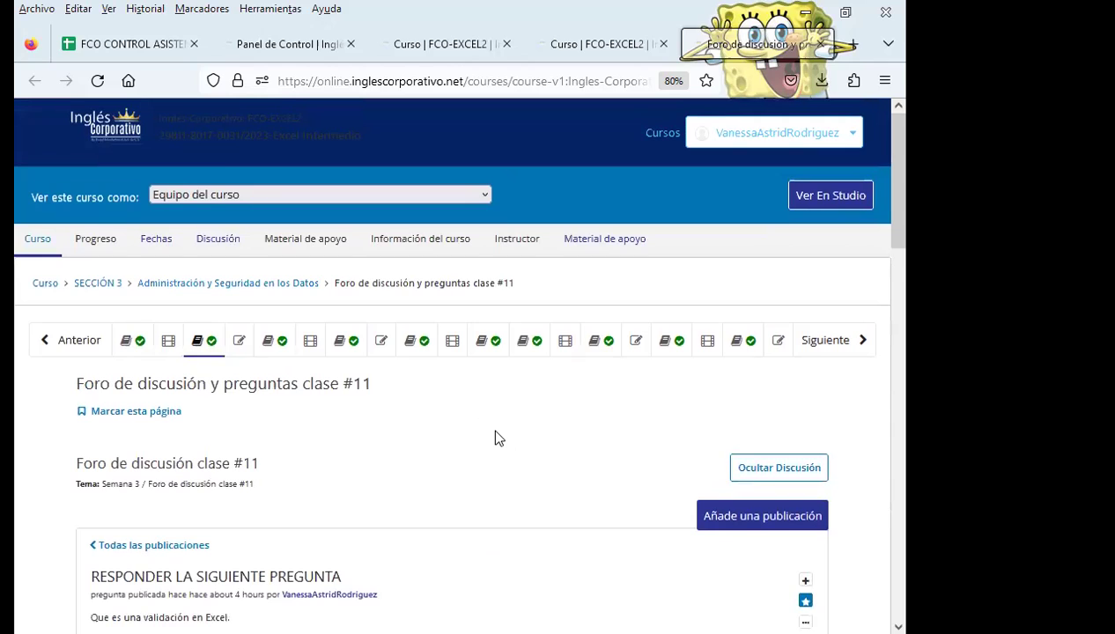
{"action": "scroll", "coordinate": [503, 407], "scroll_direction": "down", "scroll_amount": 1}
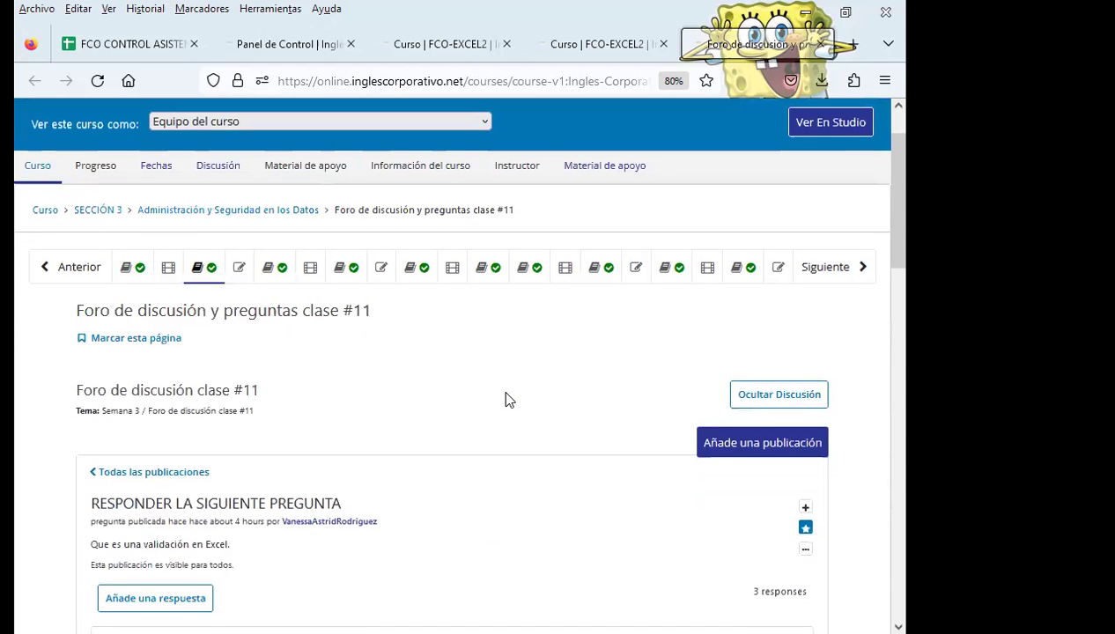
{"action": "key", "text": "F5"}
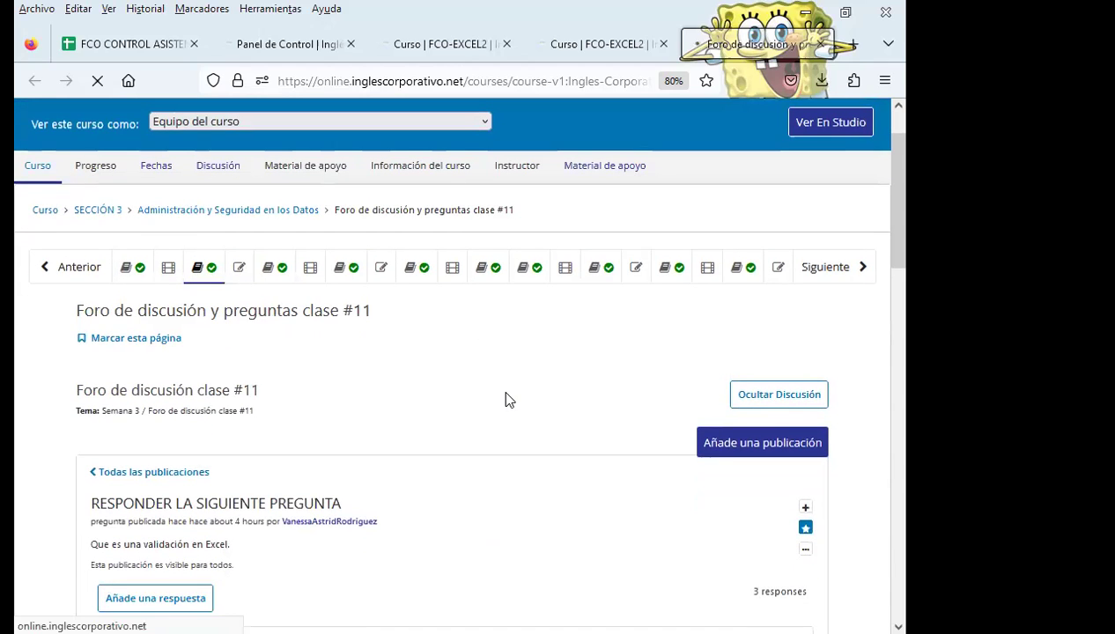